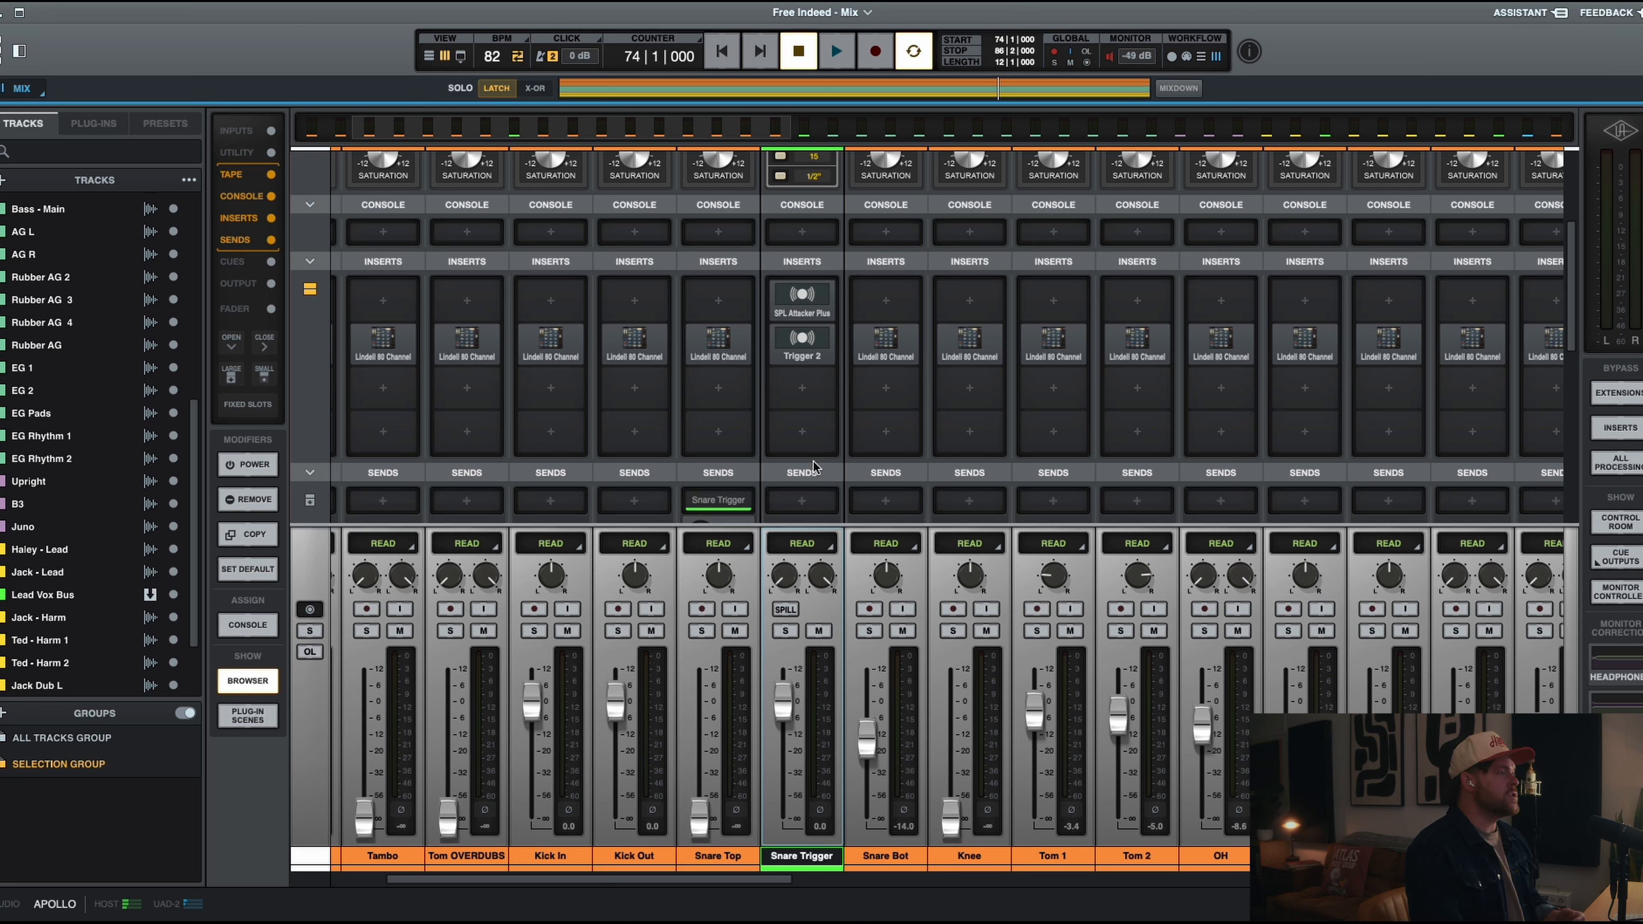
Step: Copy the Lindell 80 Channel from Snare Top to Snare Trigger's third insert and open it during playback
mouse_move(805, 333)
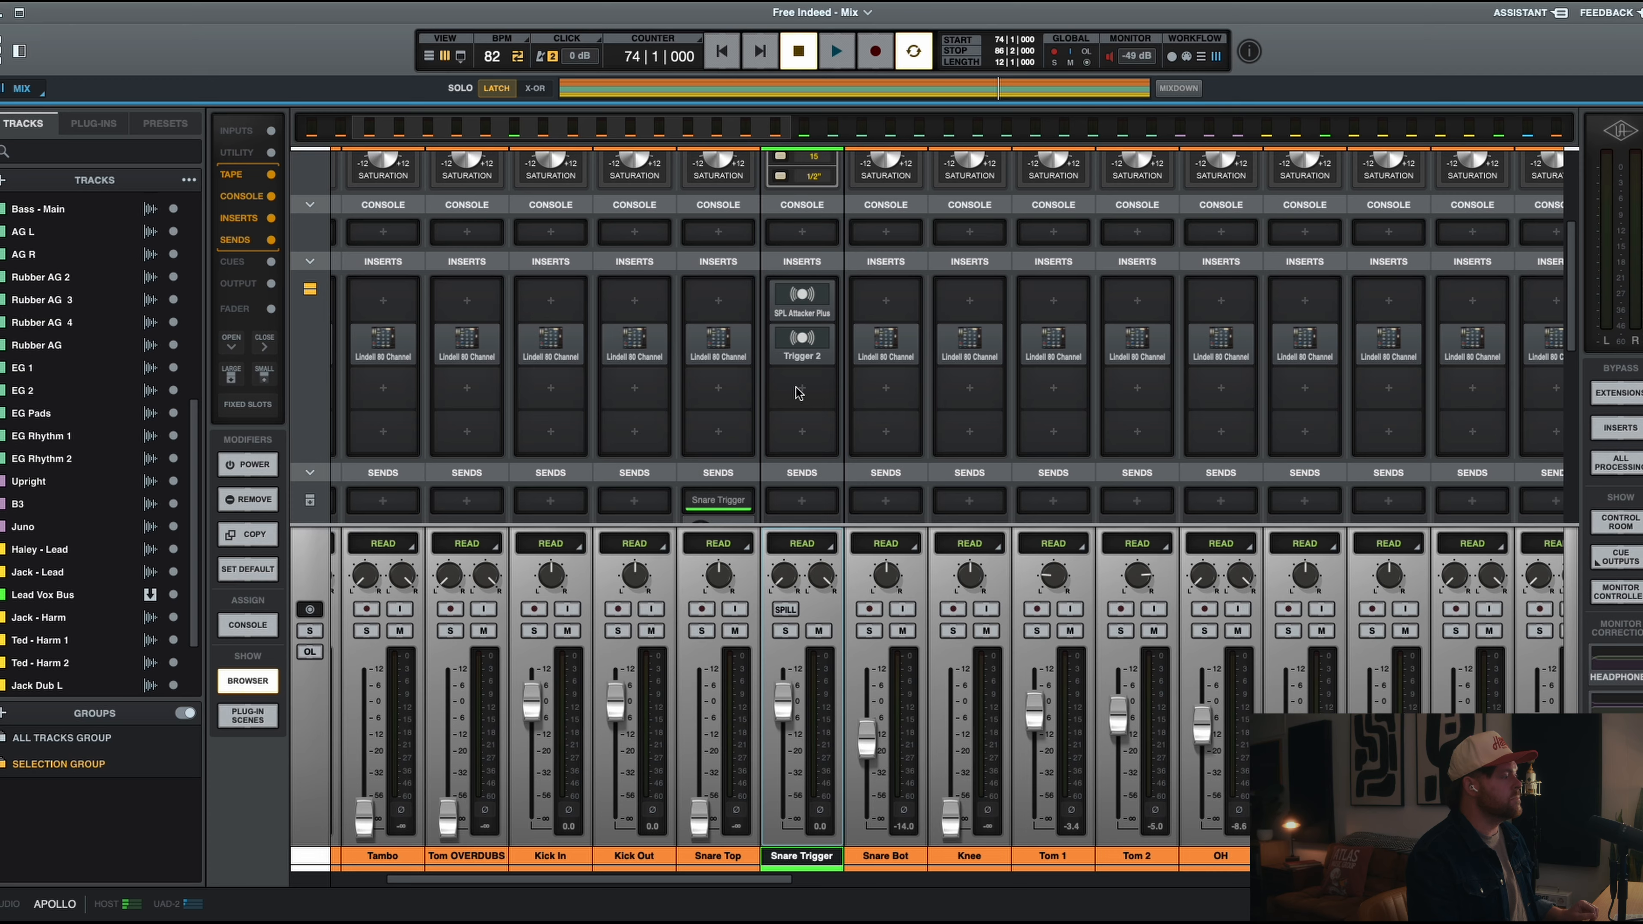
left_click_drag(717, 340, 805, 397)
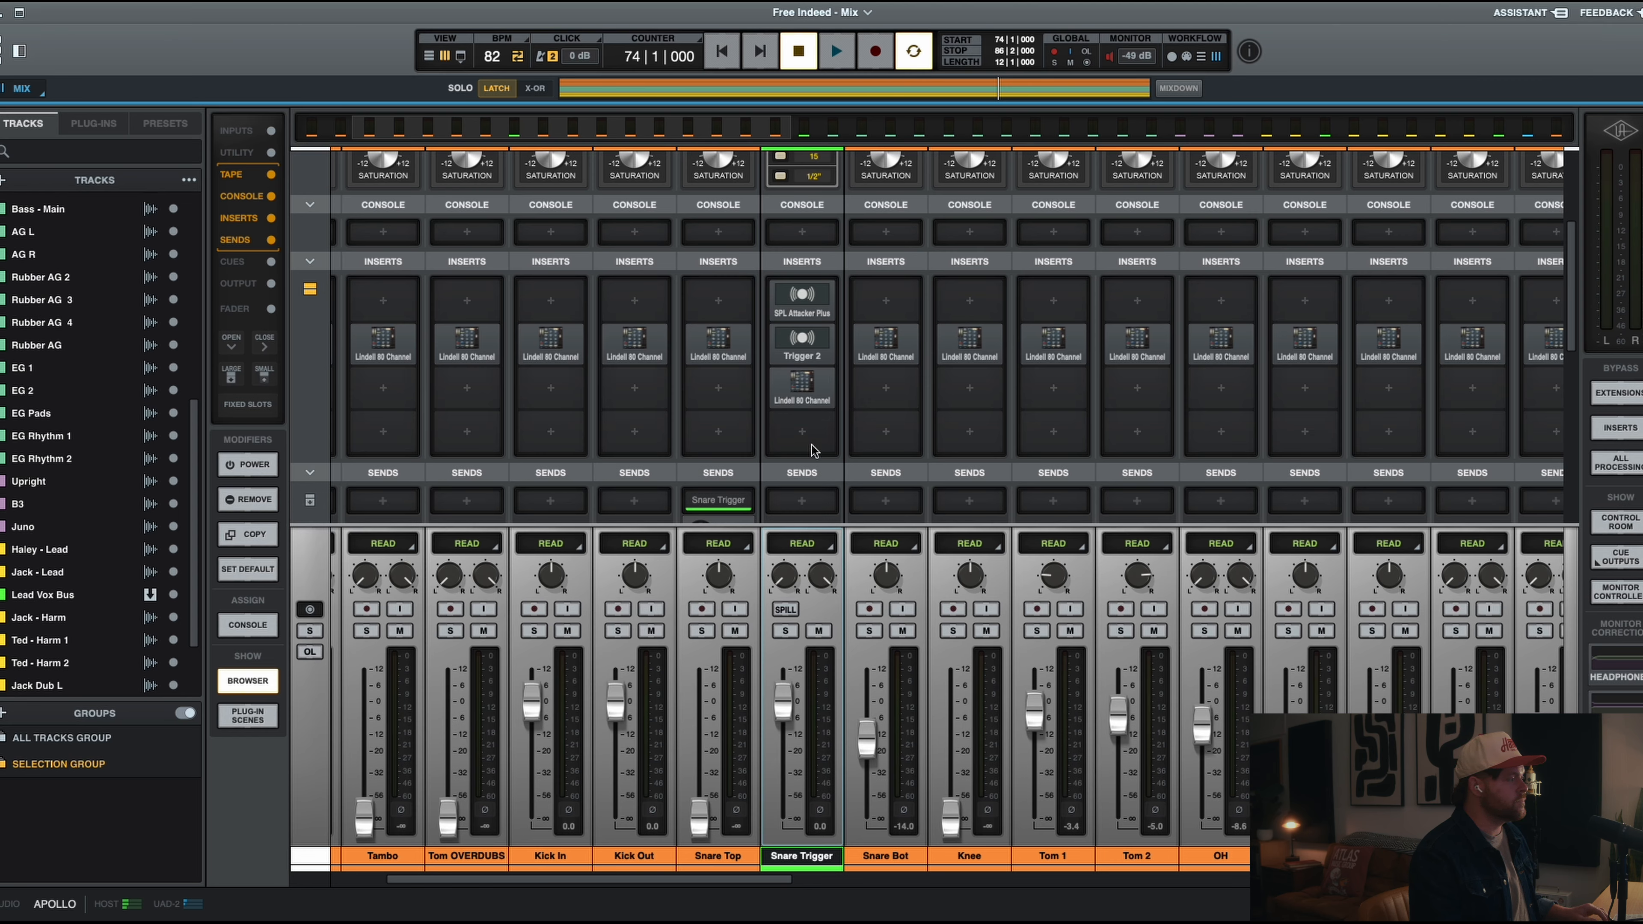
mouse_move(809, 386)
key("space")
left_click(802, 382)
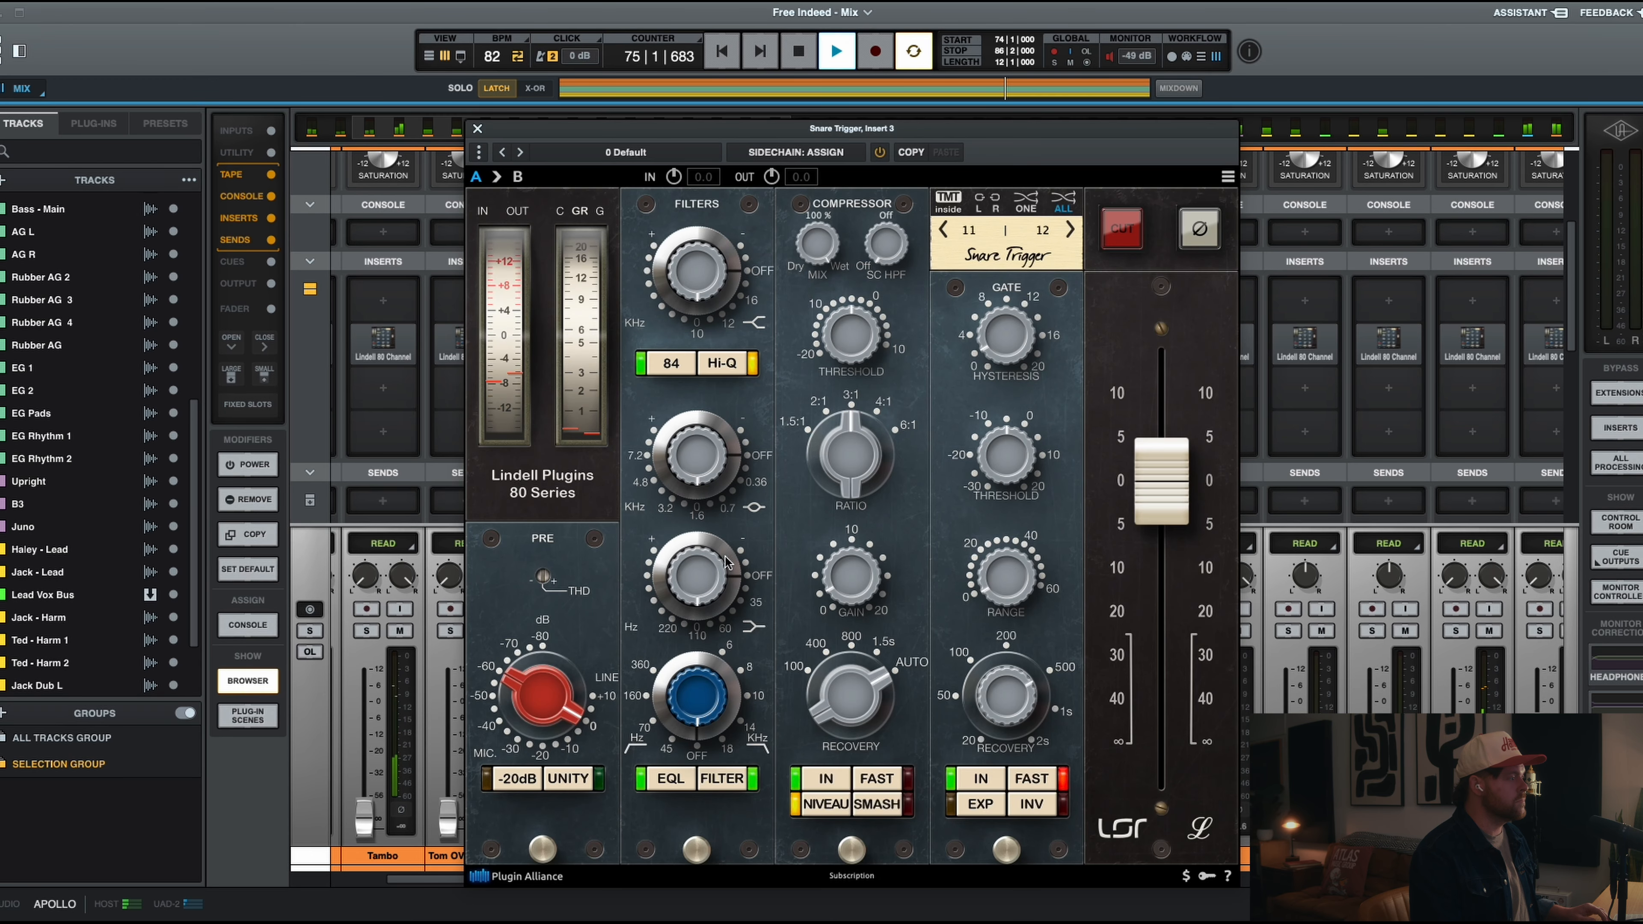
Step: Adjust Snare Trigger's low EQ band, lower the compressor ratio, and set its mix to 51% with SMASH off
mouse_move(701, 589)
left_mouse_down()
mouse_move(701, 524)
mouse_move(693, 586)
left_mouse_up()
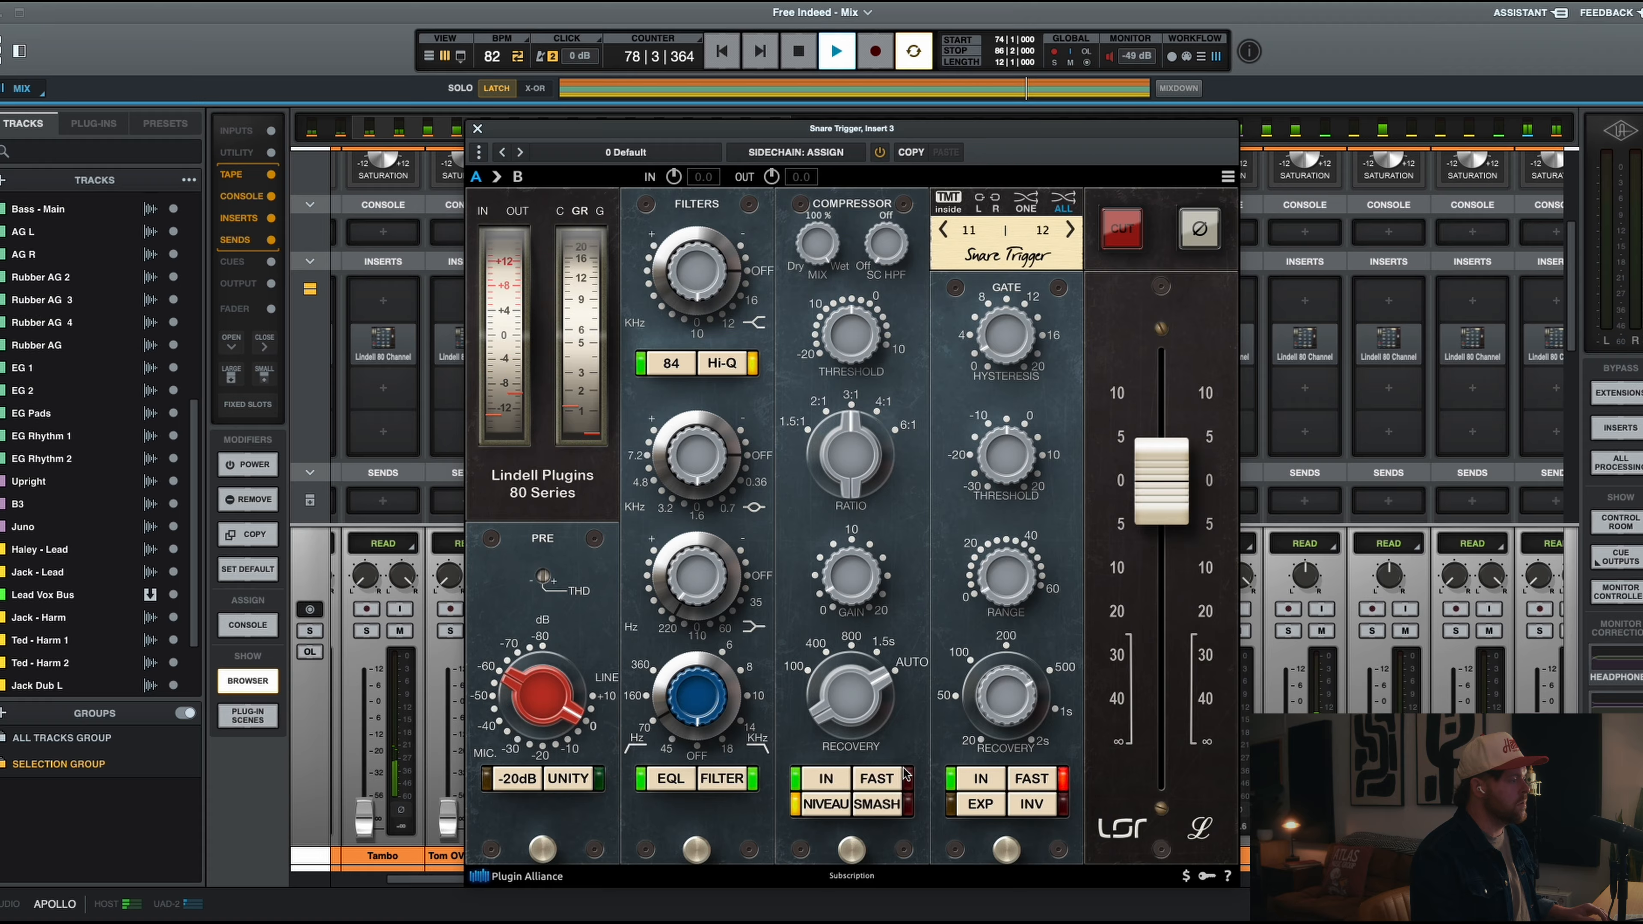
left_click_drag(822, 244, 740, 603)
mouse_move(828, 246)
left_mouse_down()
mouse_move(828, 191)
mouse_move(814, 217)
left_mouse_up()
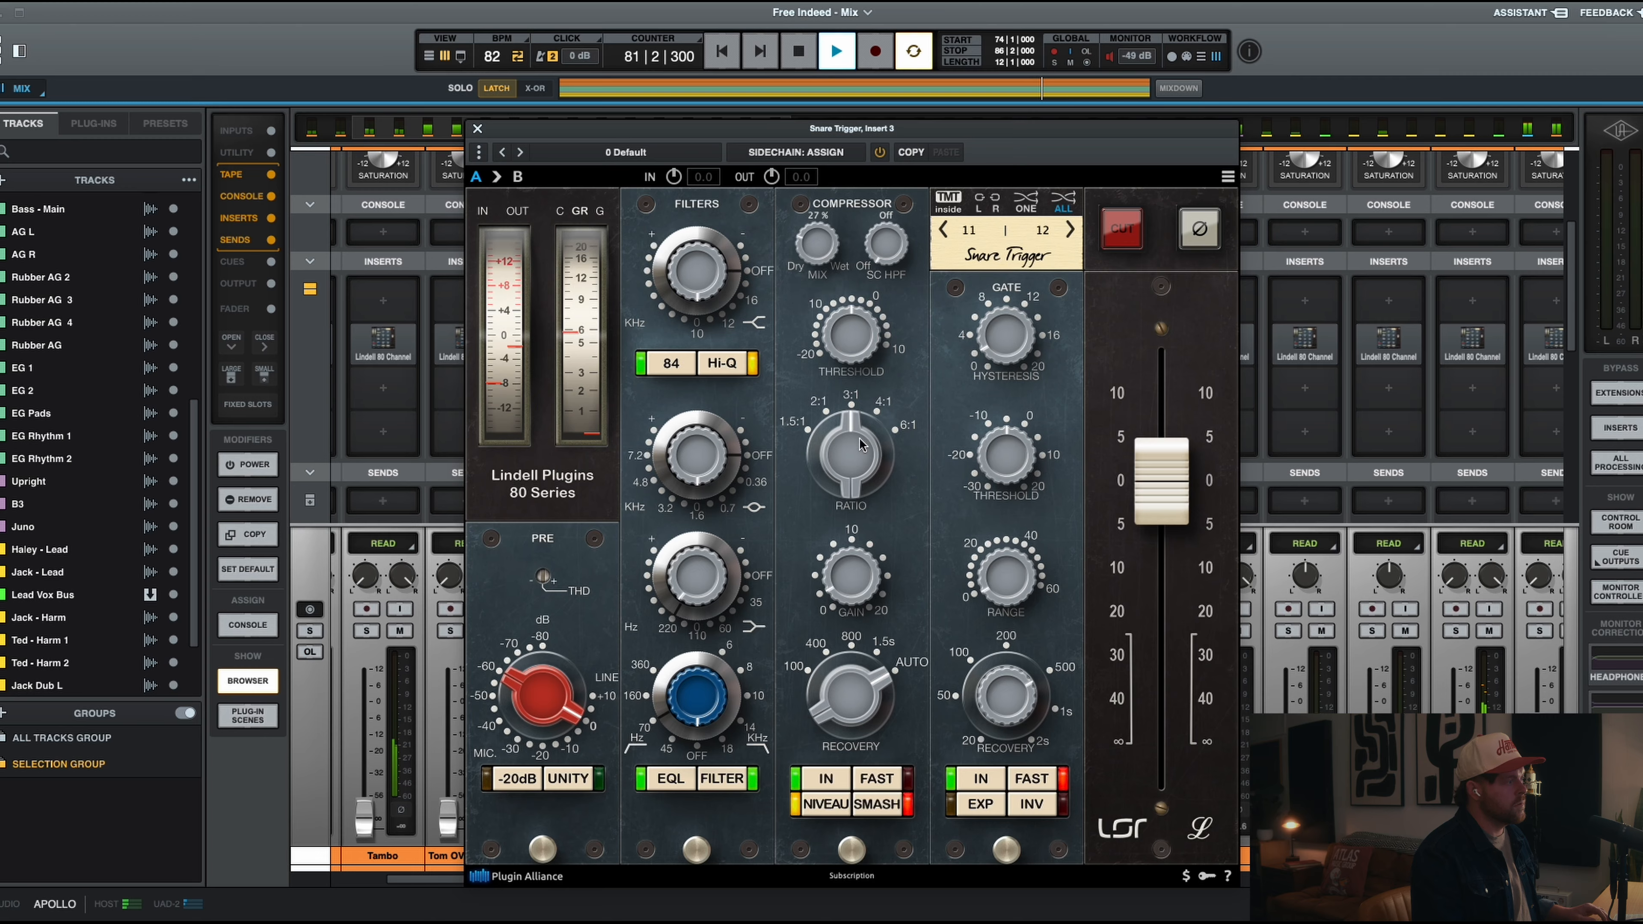
left_click_drag(841, 463, 831, 479)
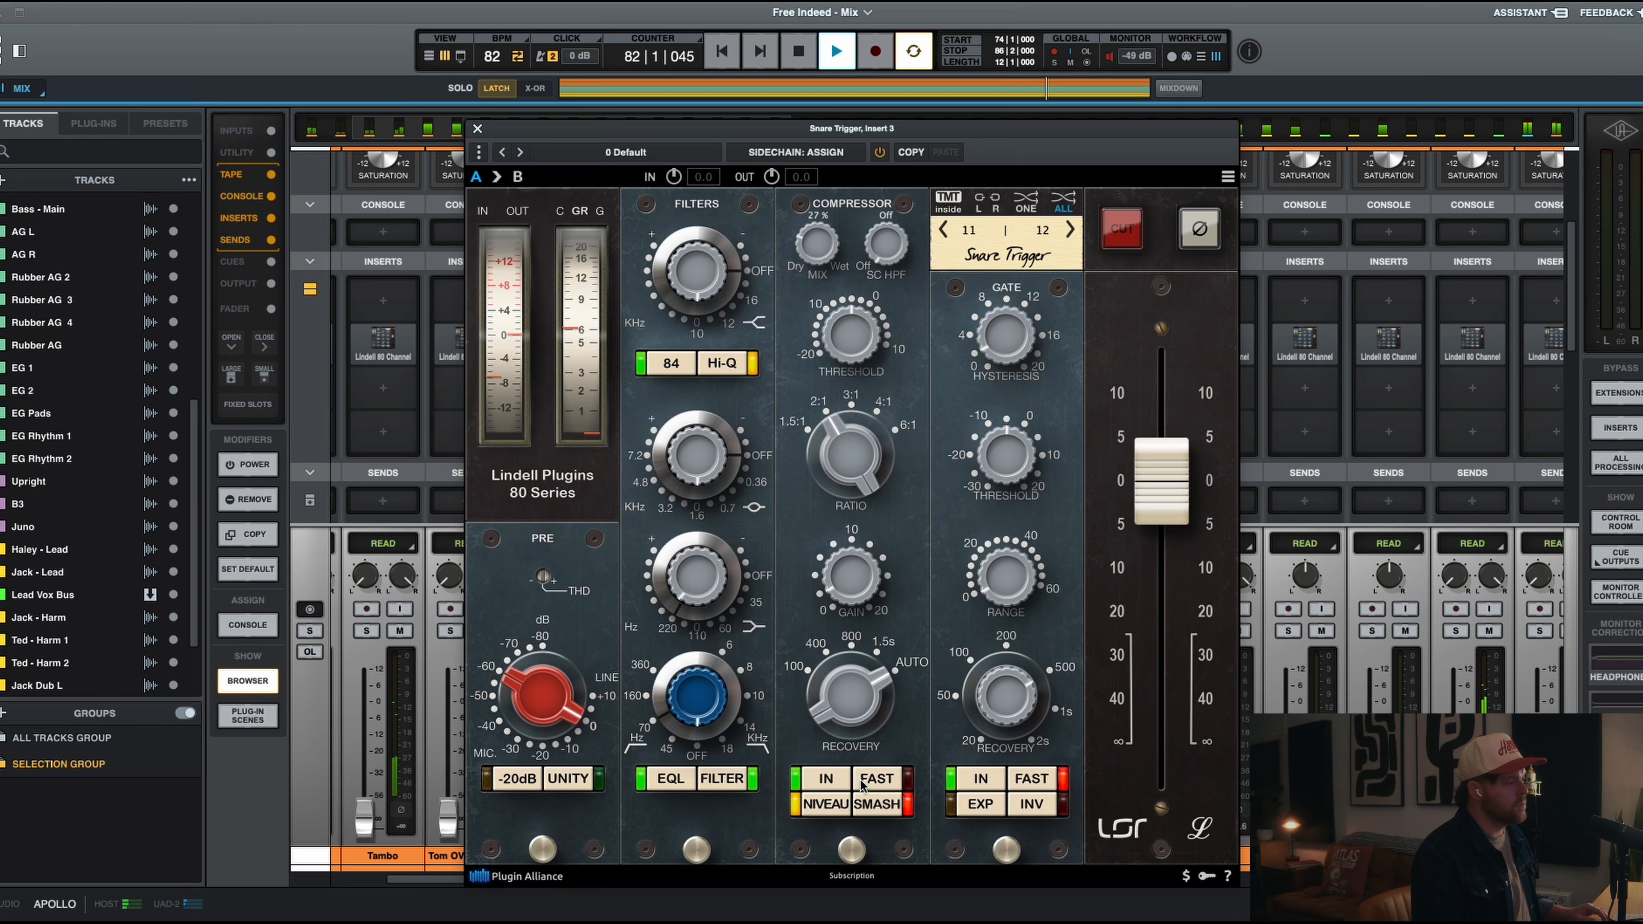
left_click(878, 805)
left_click_drag(802, 262, 810, 226)
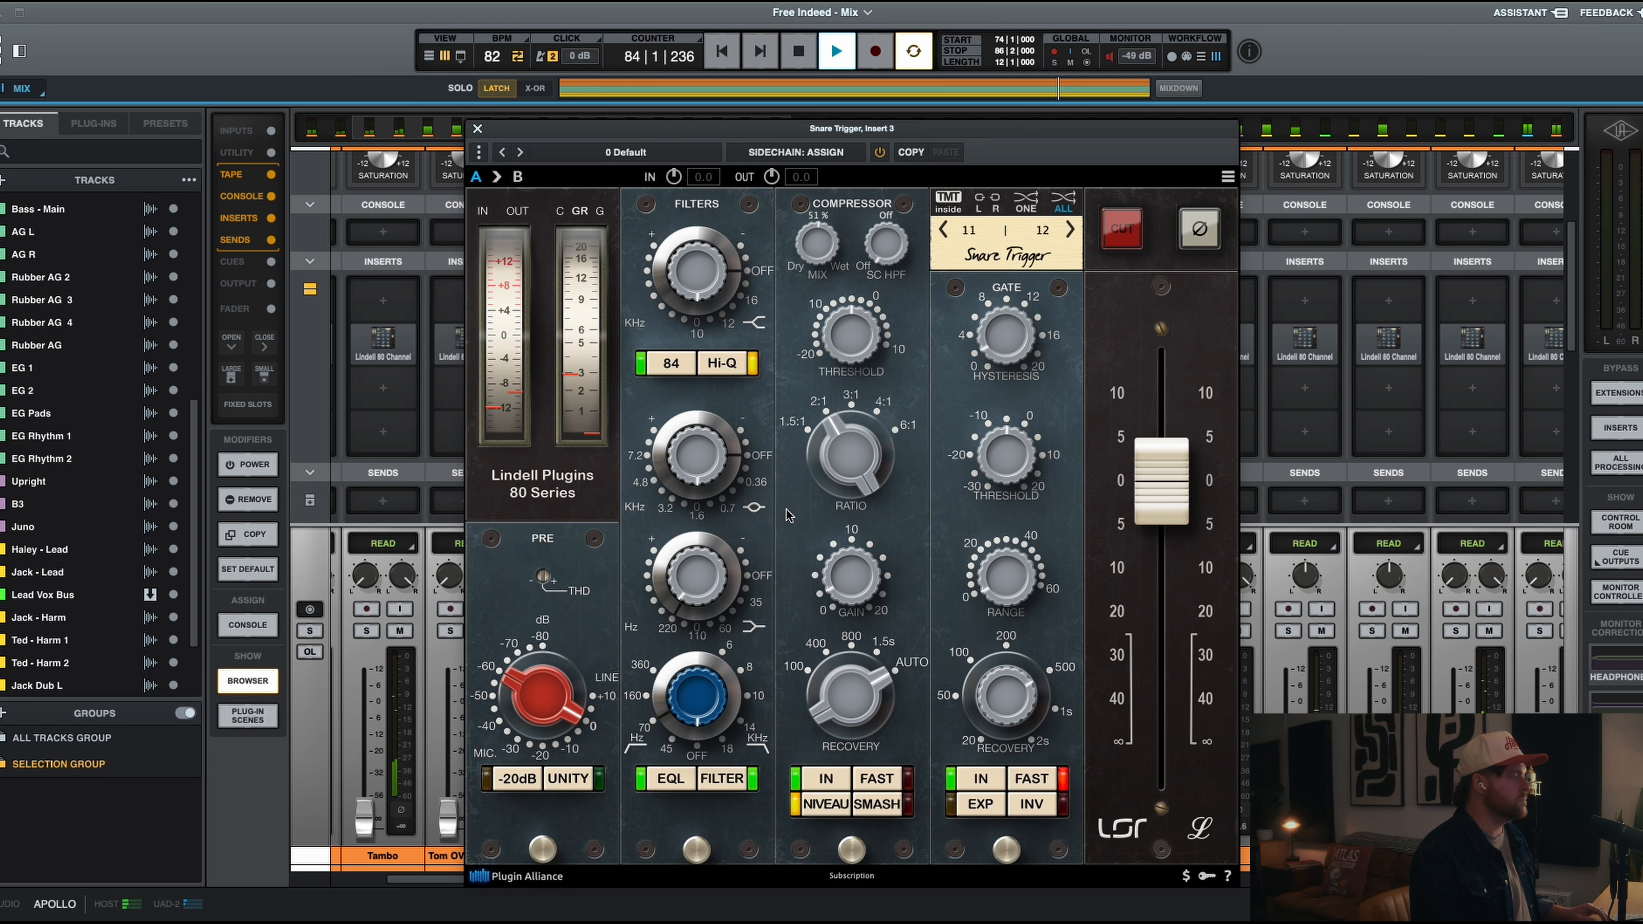
Step: Adjust the mid and high EQ bands on Snare Trigger's Lindell 80 Channel, close the plug-in and stop playback
left_click_drag(716, 468, 704, 455)
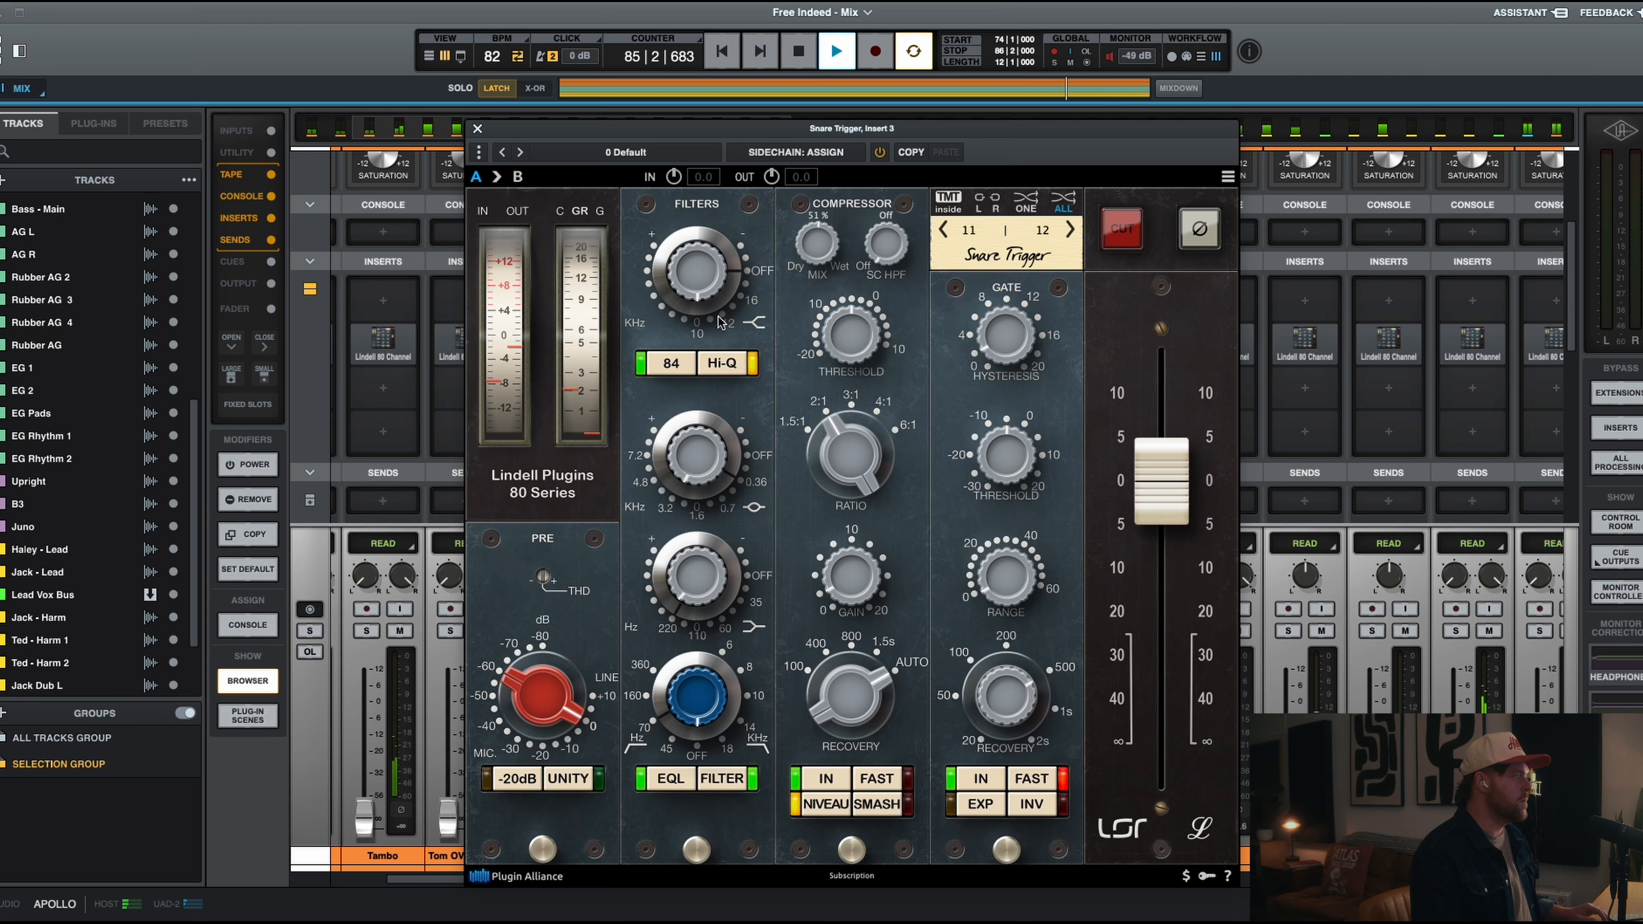
left_click_drag(723, 293, 685, 307)
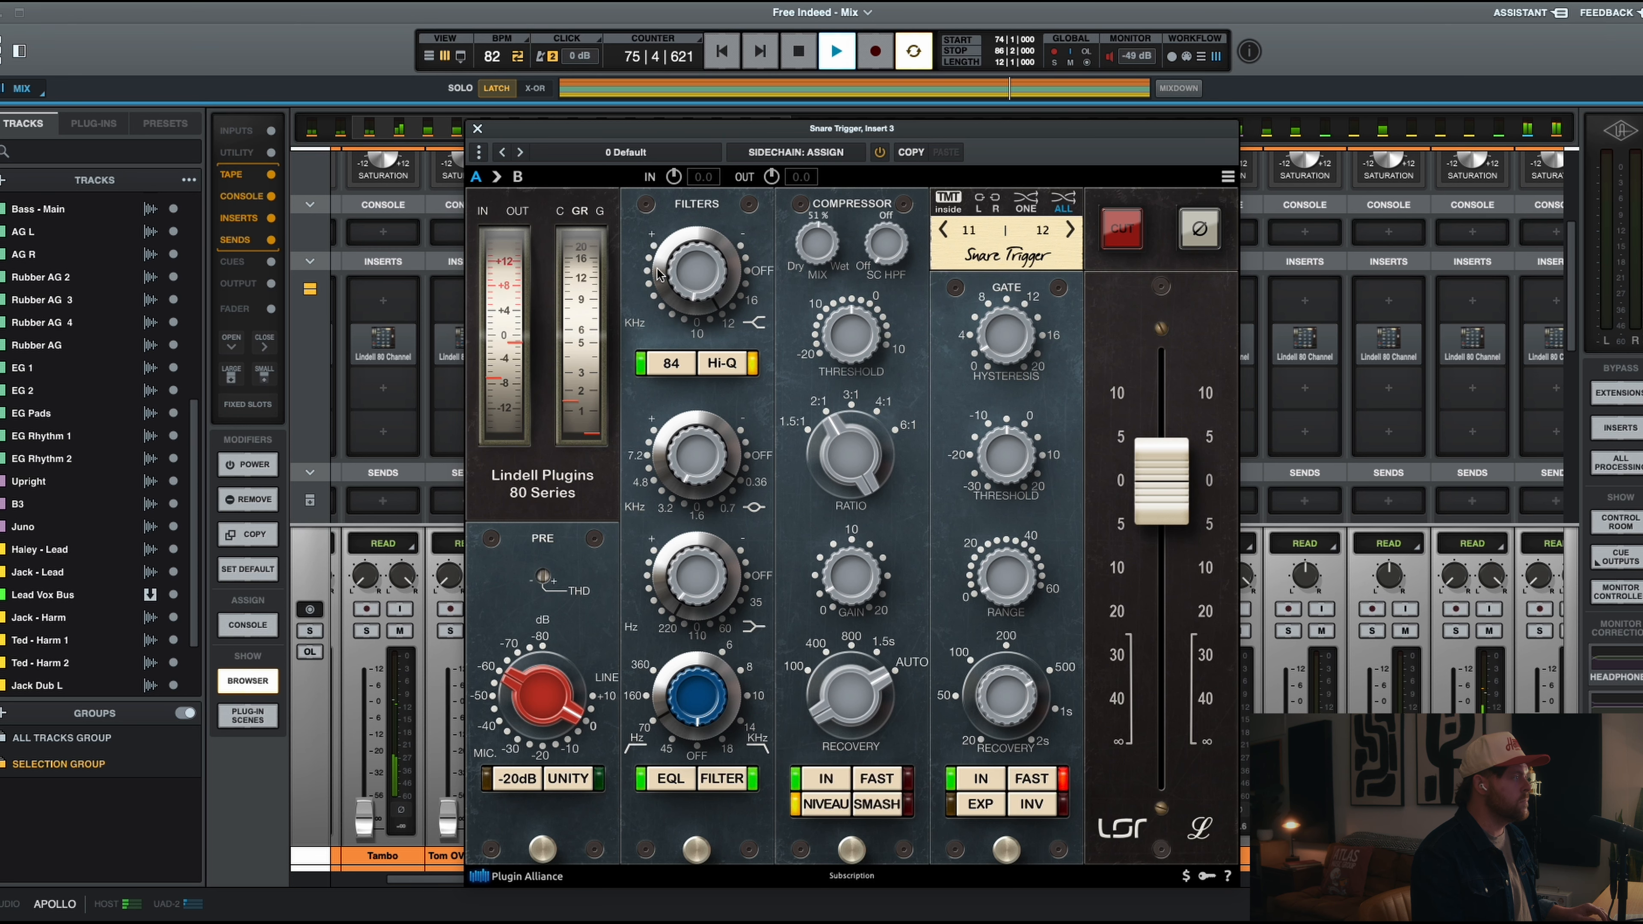
left_click(477, 128)
key("space")
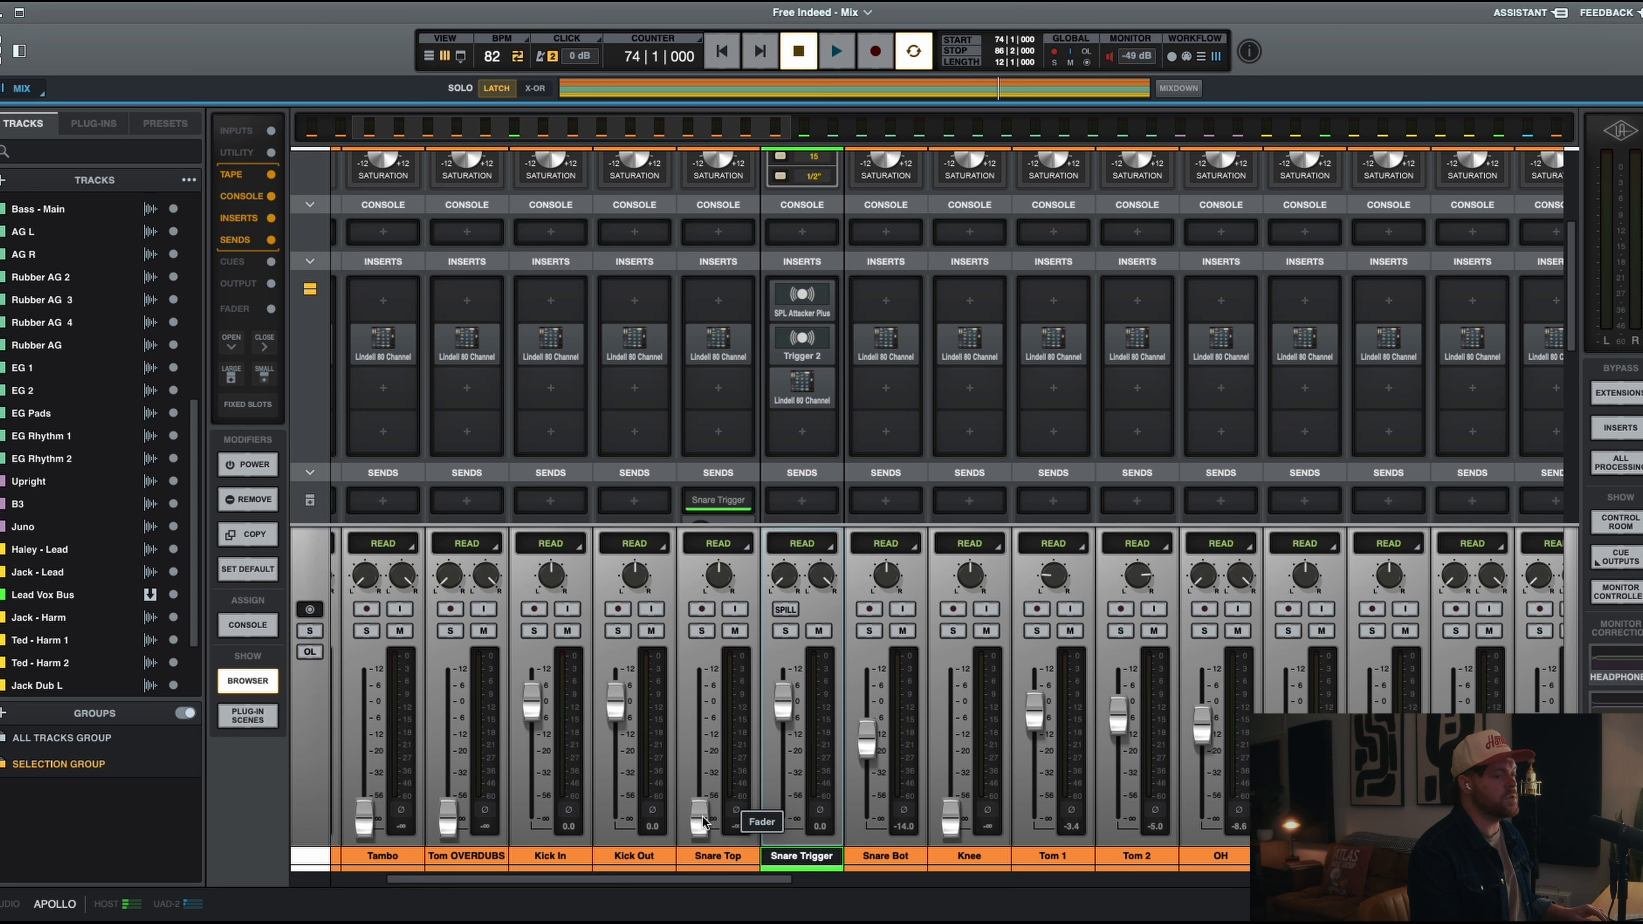
Step: During playback, adjust the mid EQ band on Snare Top's Lindell 80 Channel and set the track fader to -12.9 dB
key("space")
left_click_drag(700, 819, 690, 702)
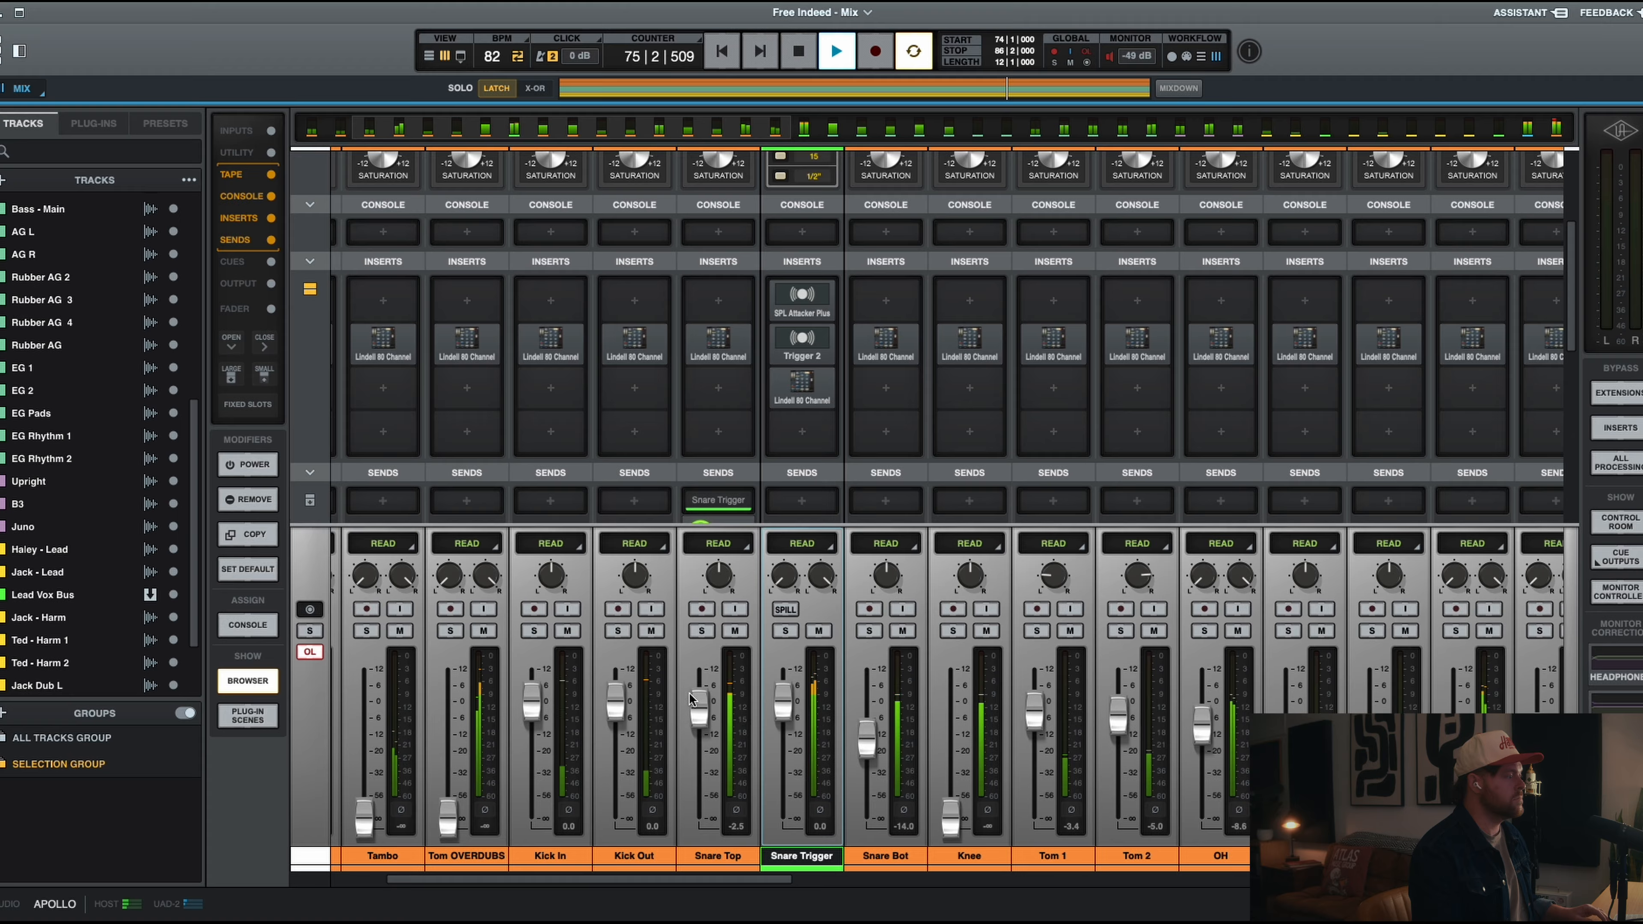
left_click(726, 361)
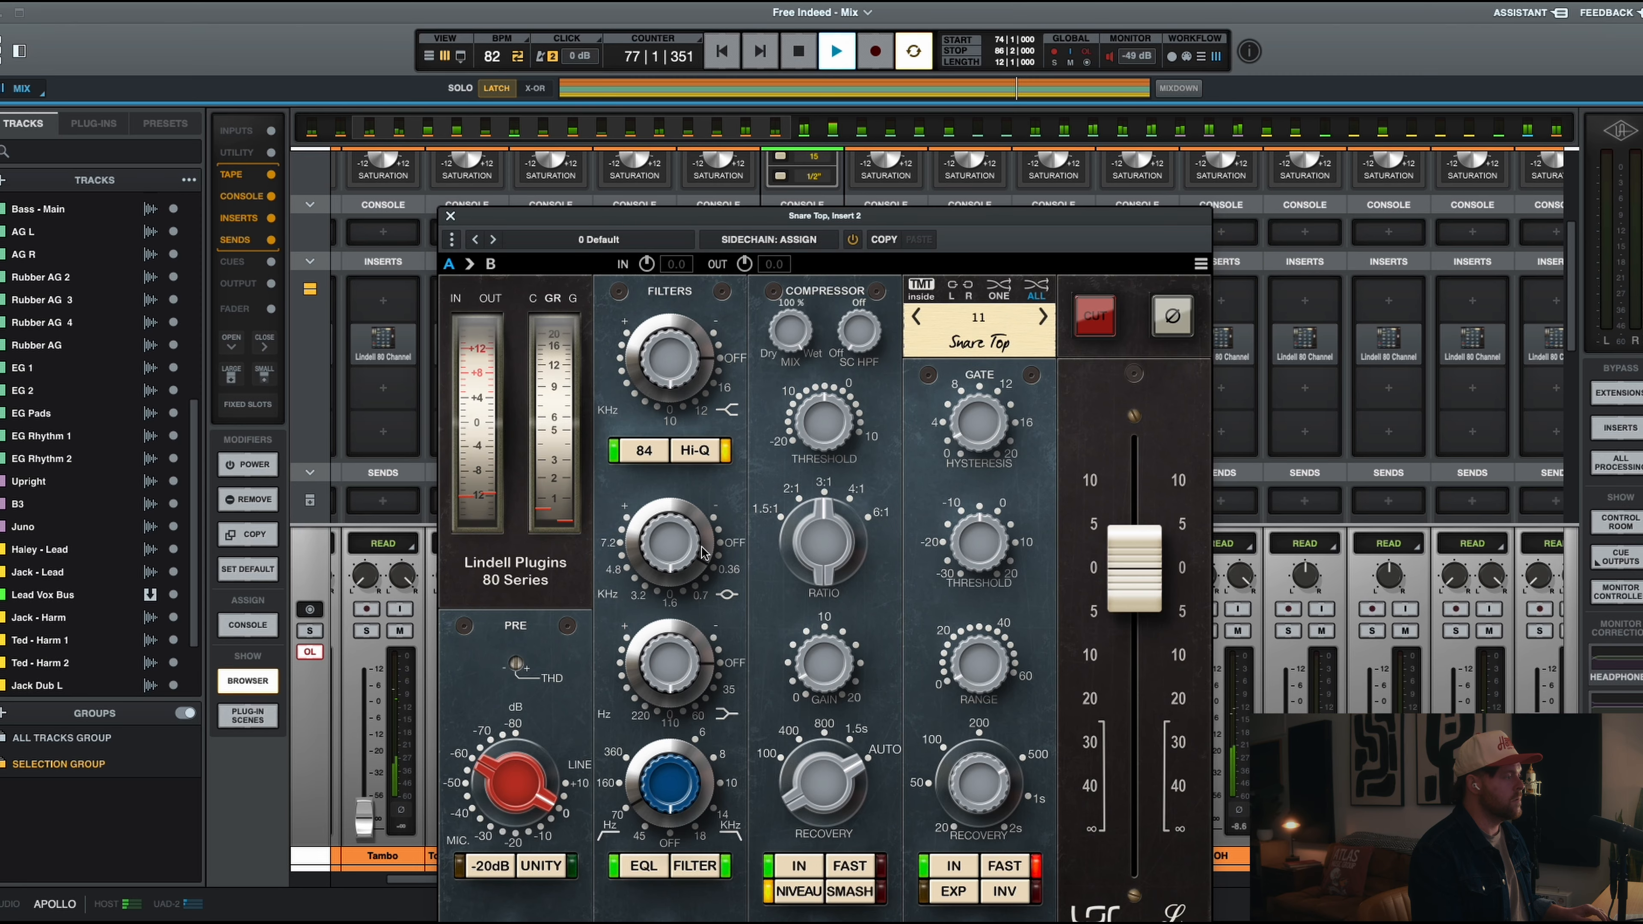
left_click_drag(703, 552, 662, 558)
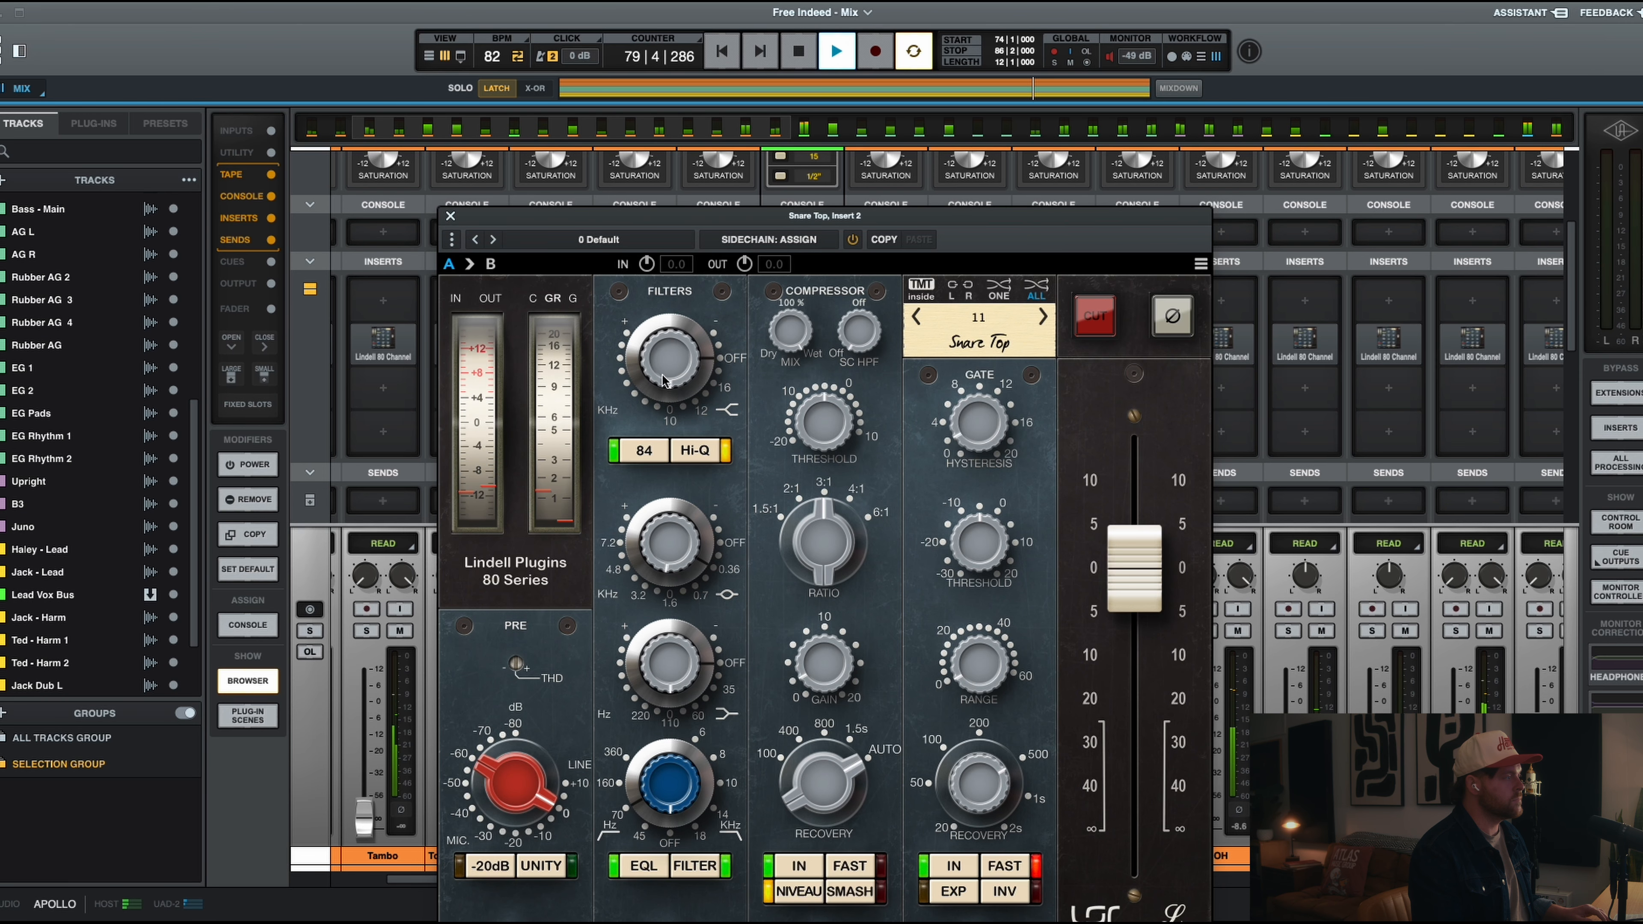
left_click(451, 216)
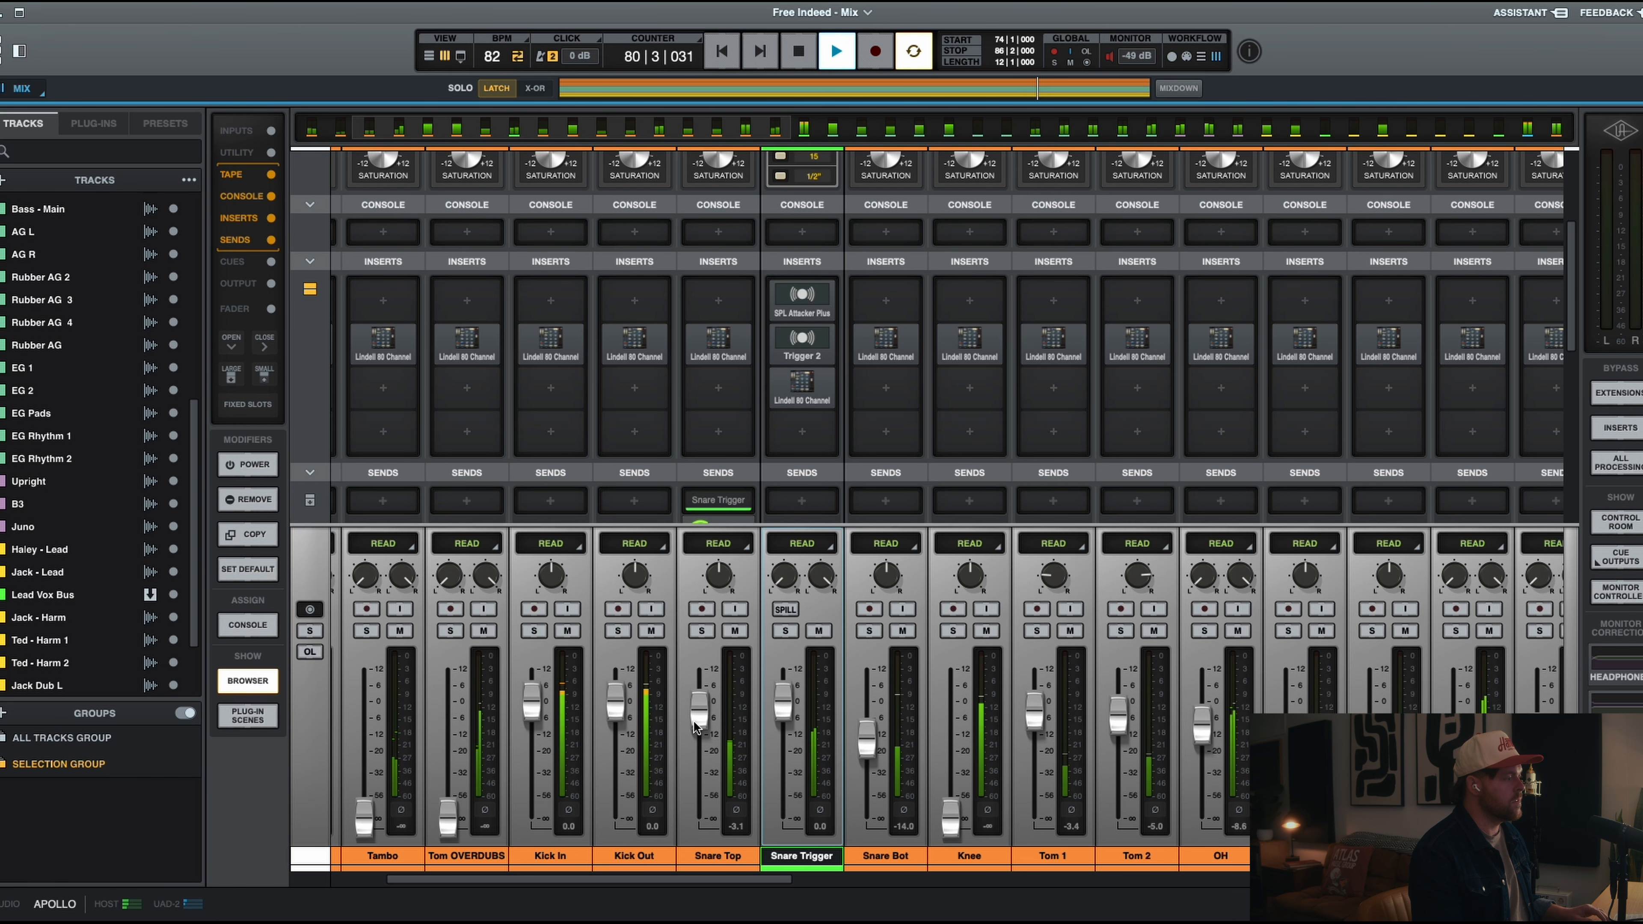
left_click_drag(697, 721, 695, 752)
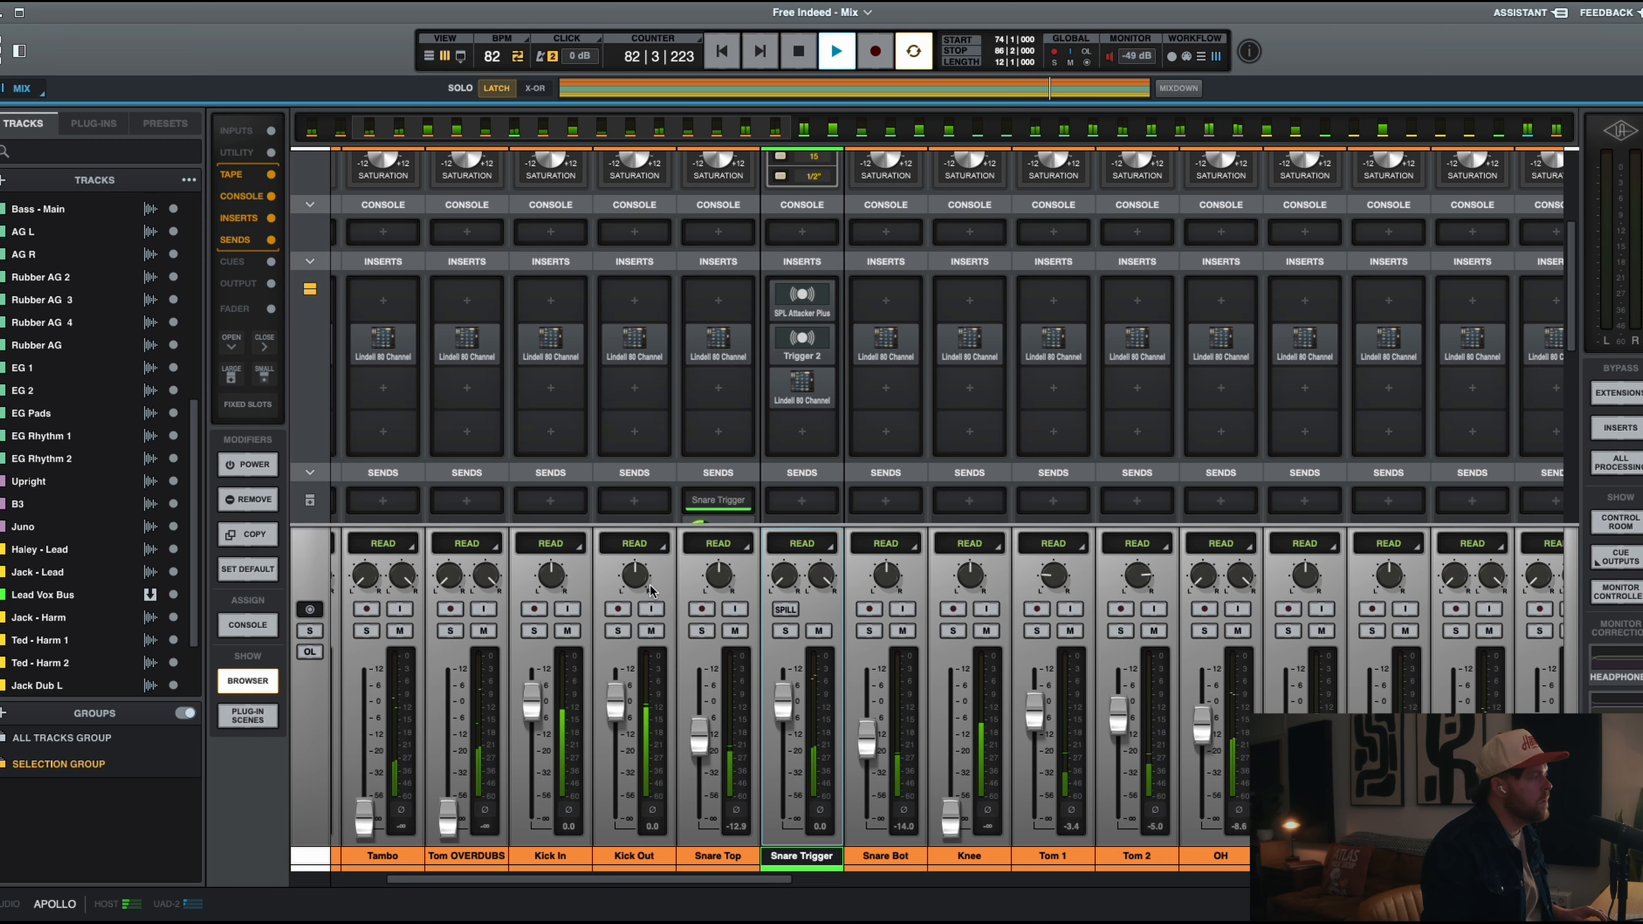
Step: On Kick In's Lindell 80 Channel, adjust the low EQ band and enable SMASH with the compressor mix at 32%
left_click(557, 344)
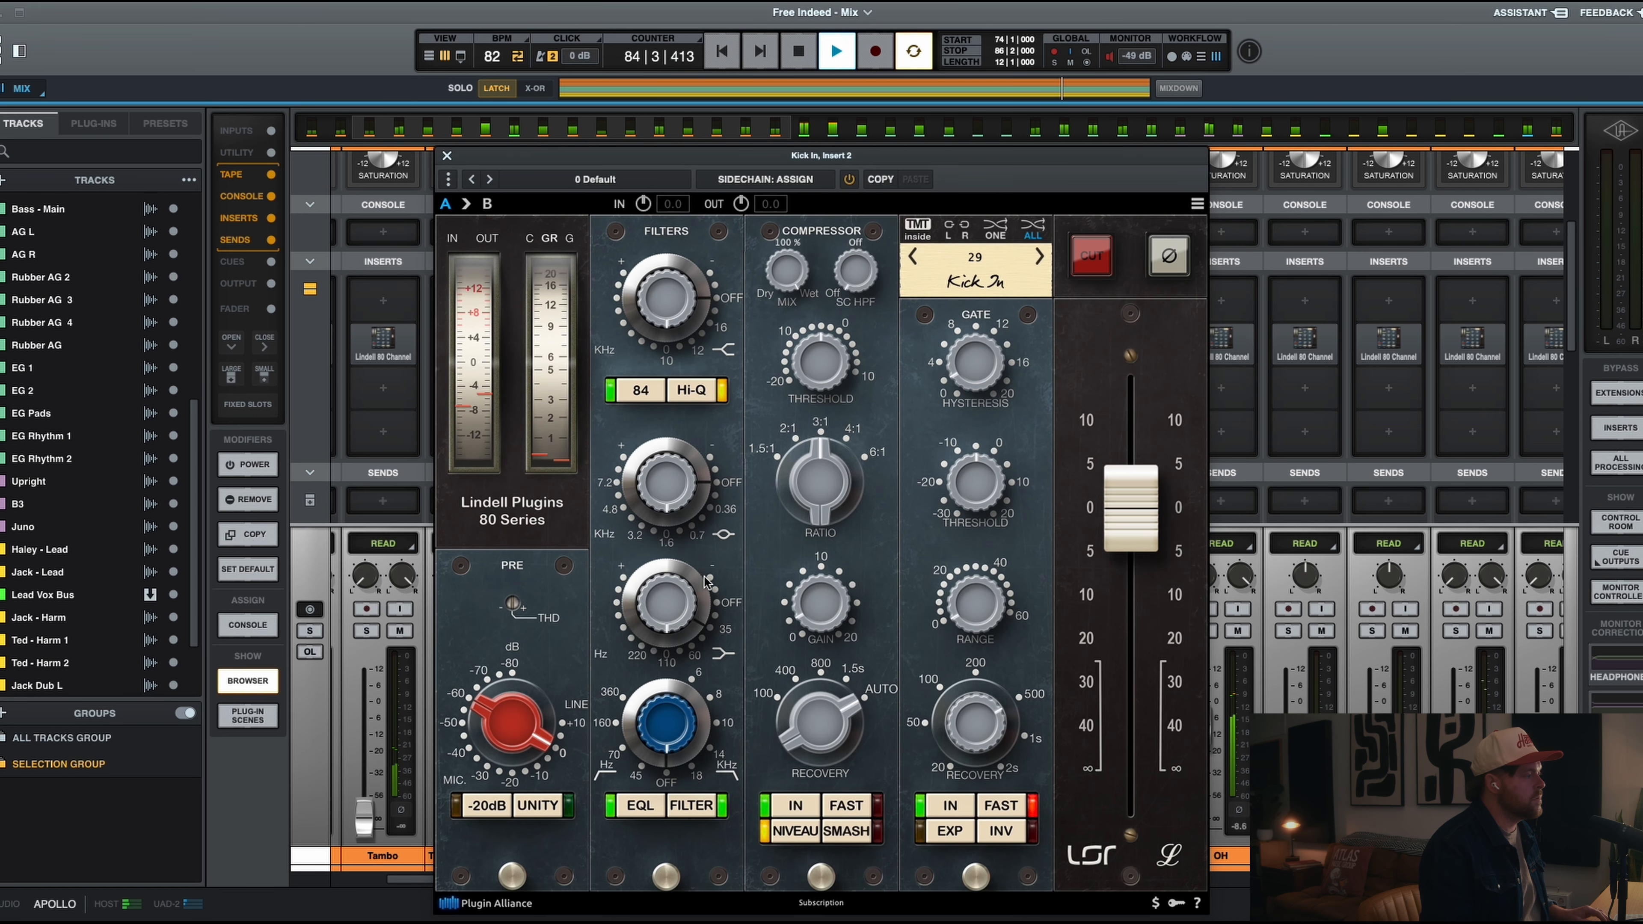
left_click_drag(706, 592, 666, 623)
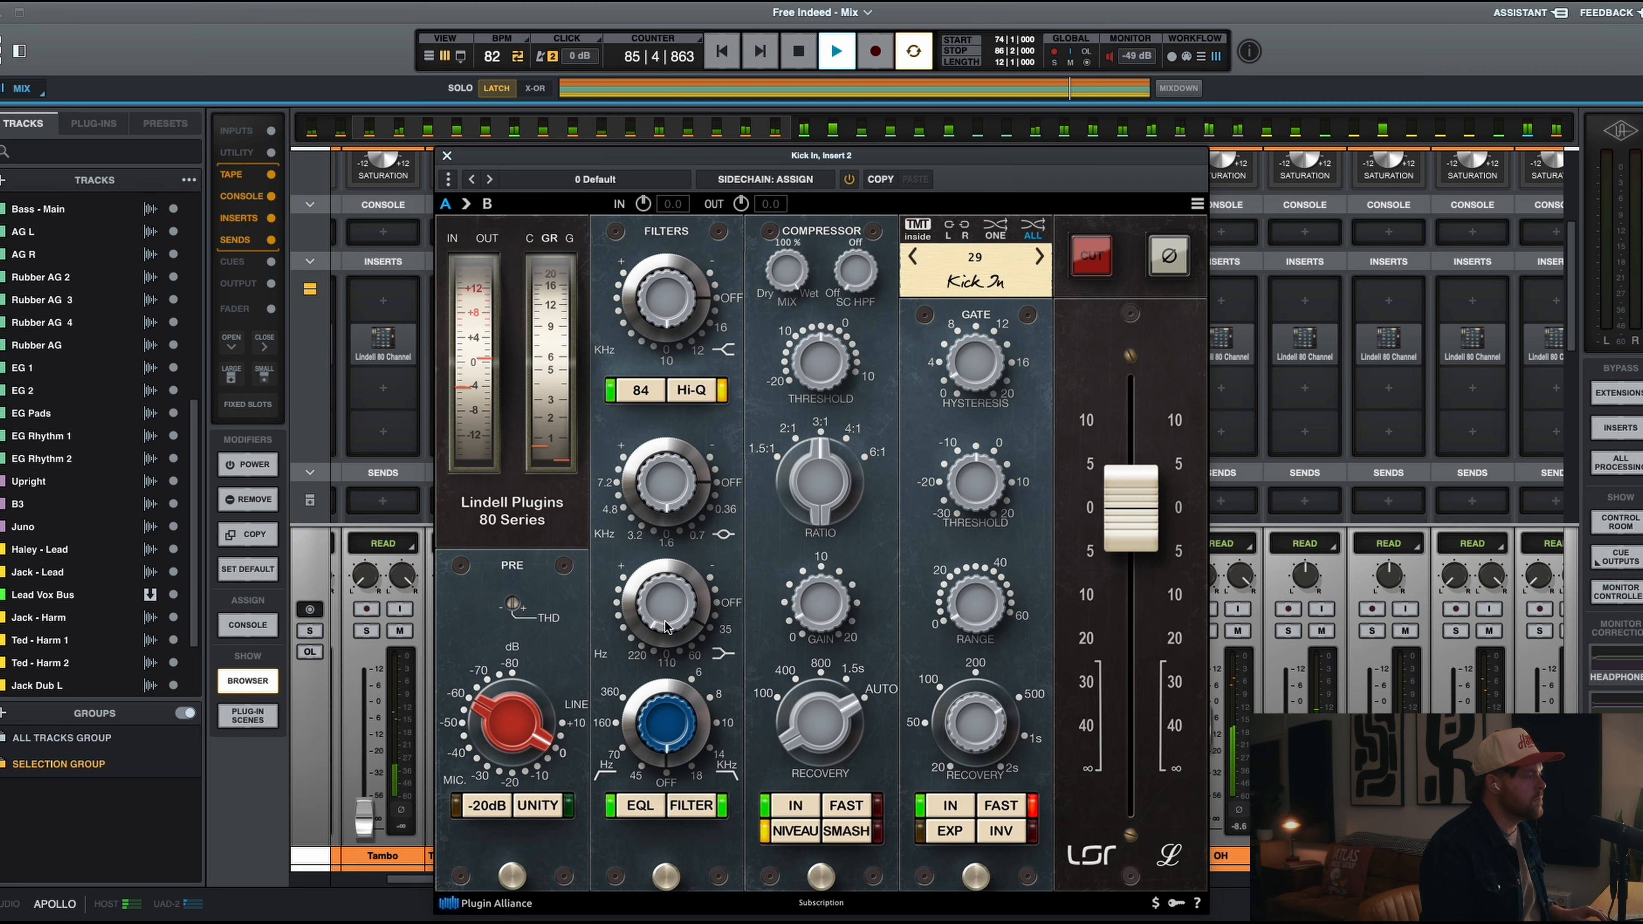
left_click_drag(788, 282, 726, 627)
left_click(850, 840)
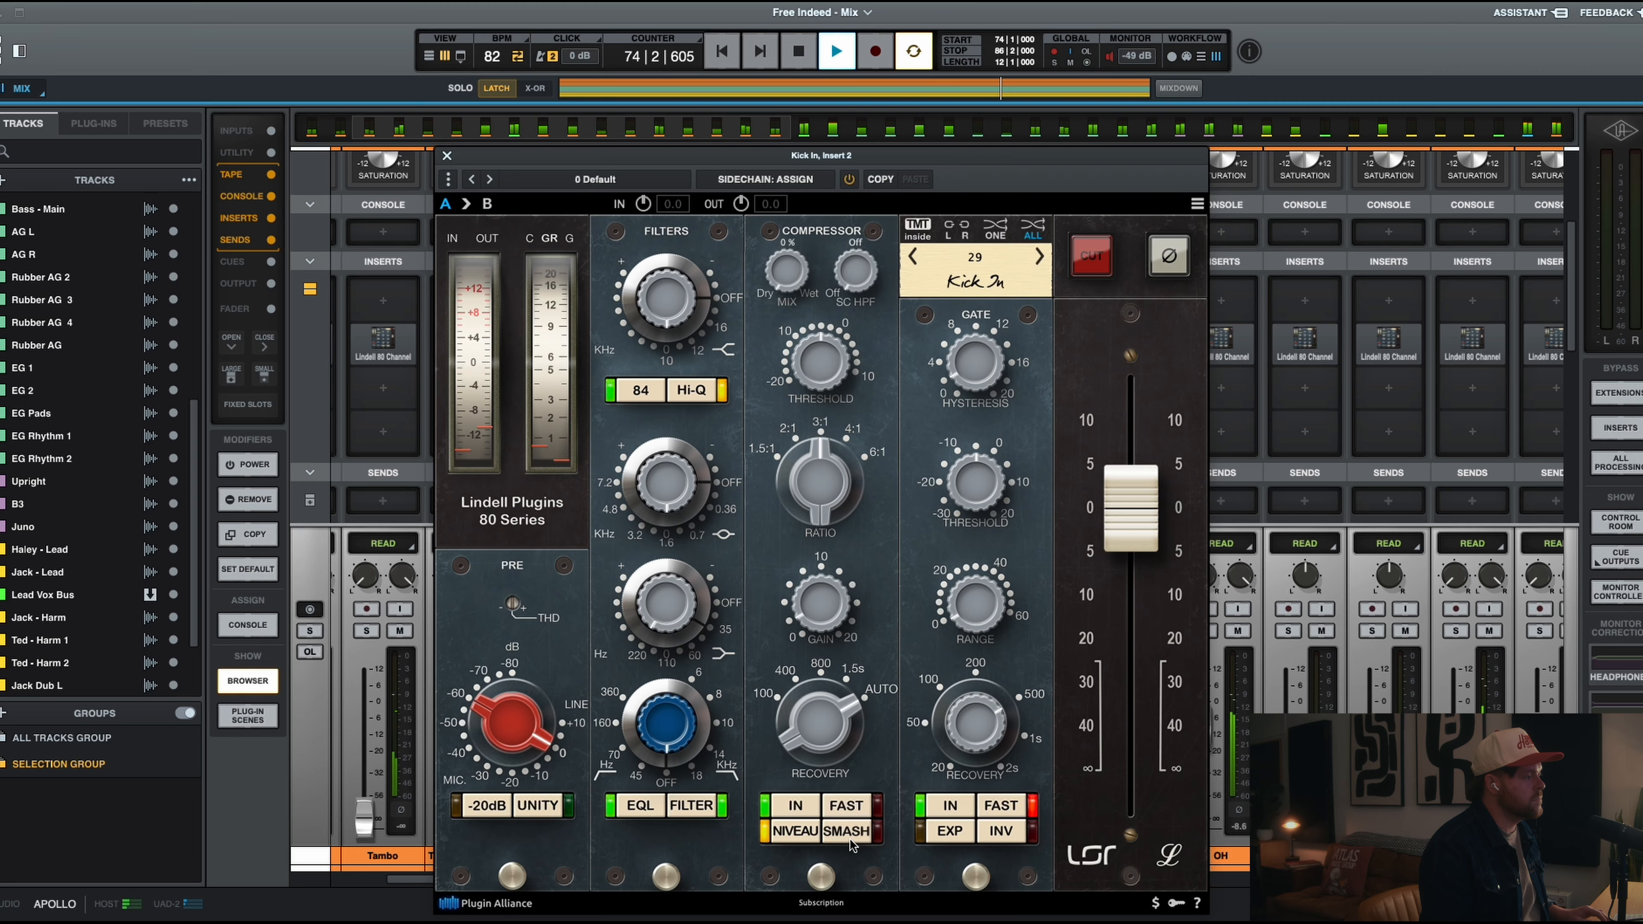
mouse_move(804, 293)
left_mouse_down()
mouse_move(800, 204)
mouse_move(787, 270)
left_mouse_up()
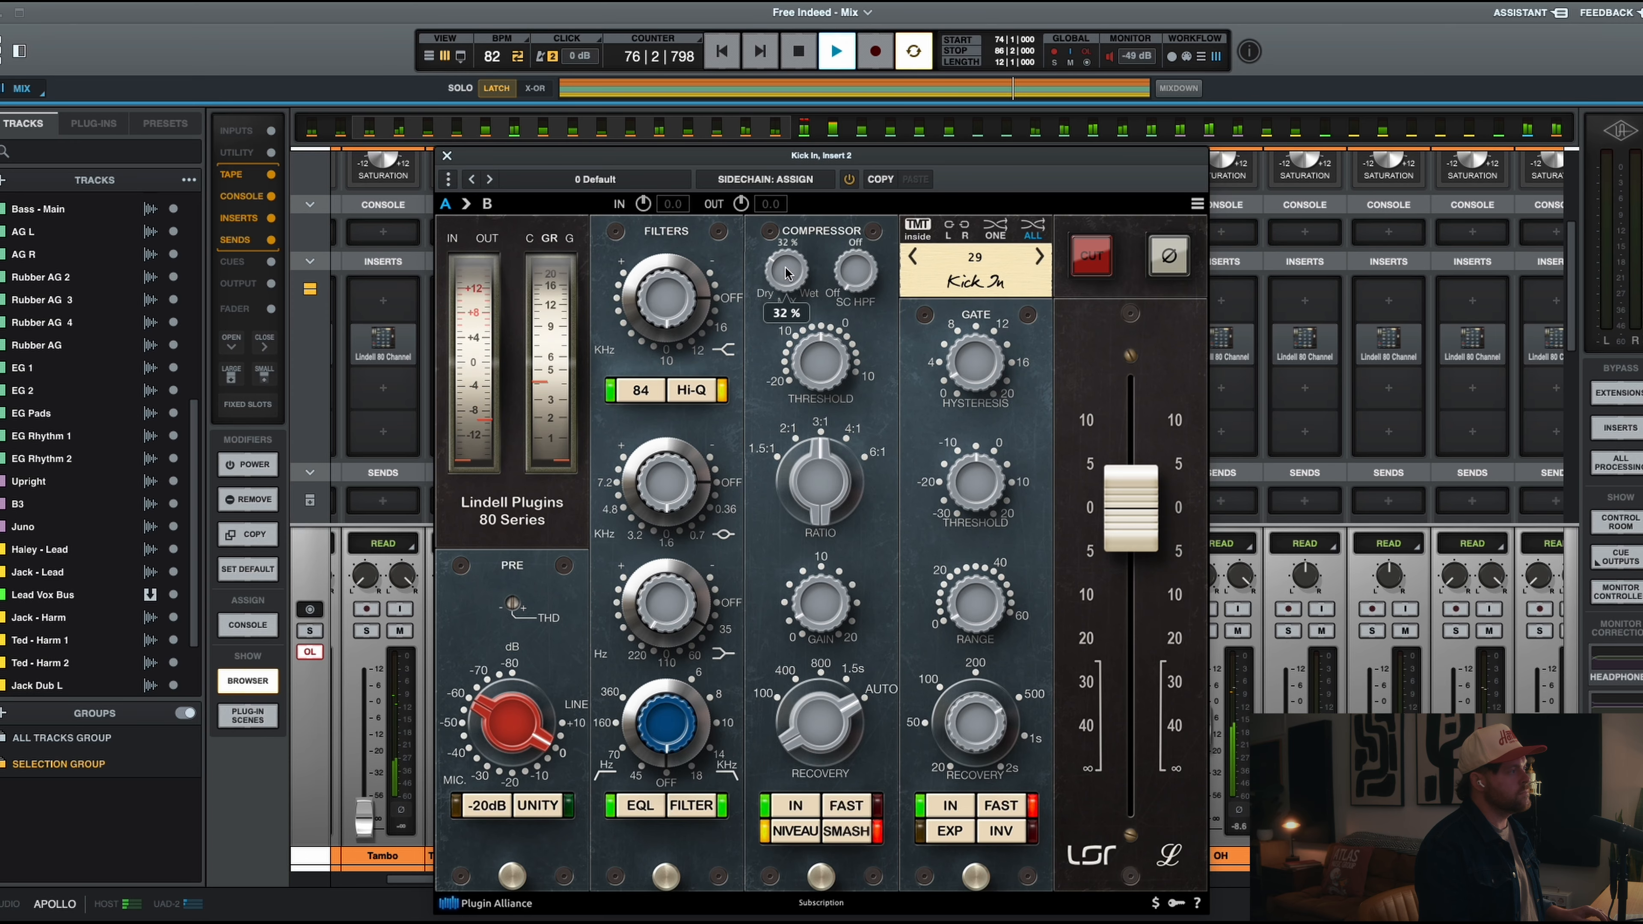
left_click(447, 156)
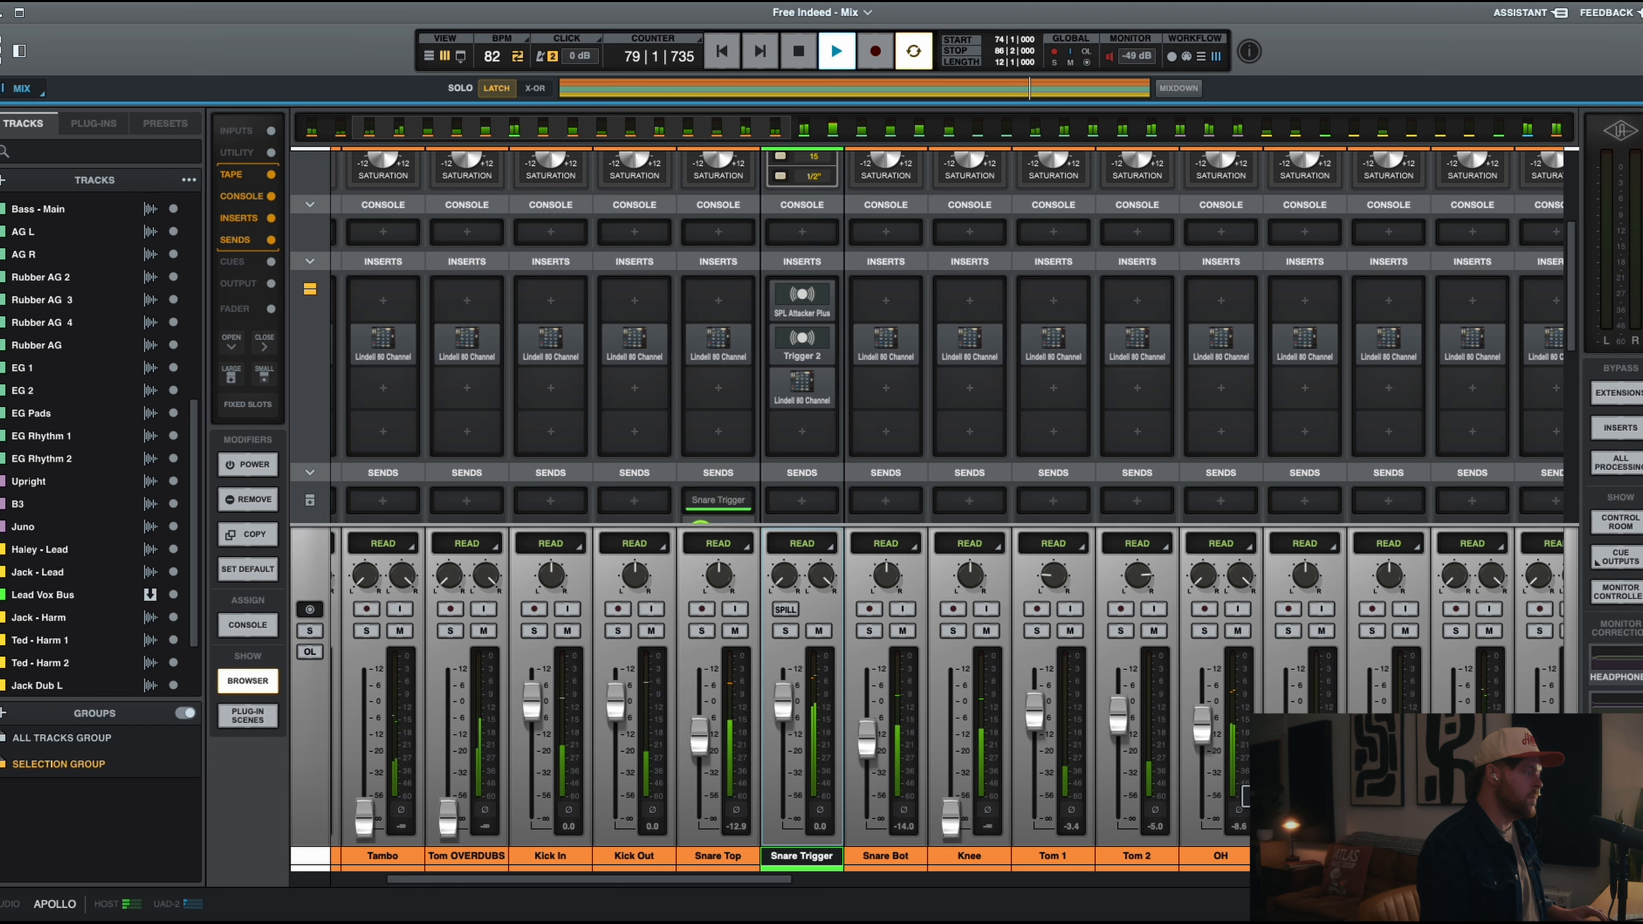
key("space")
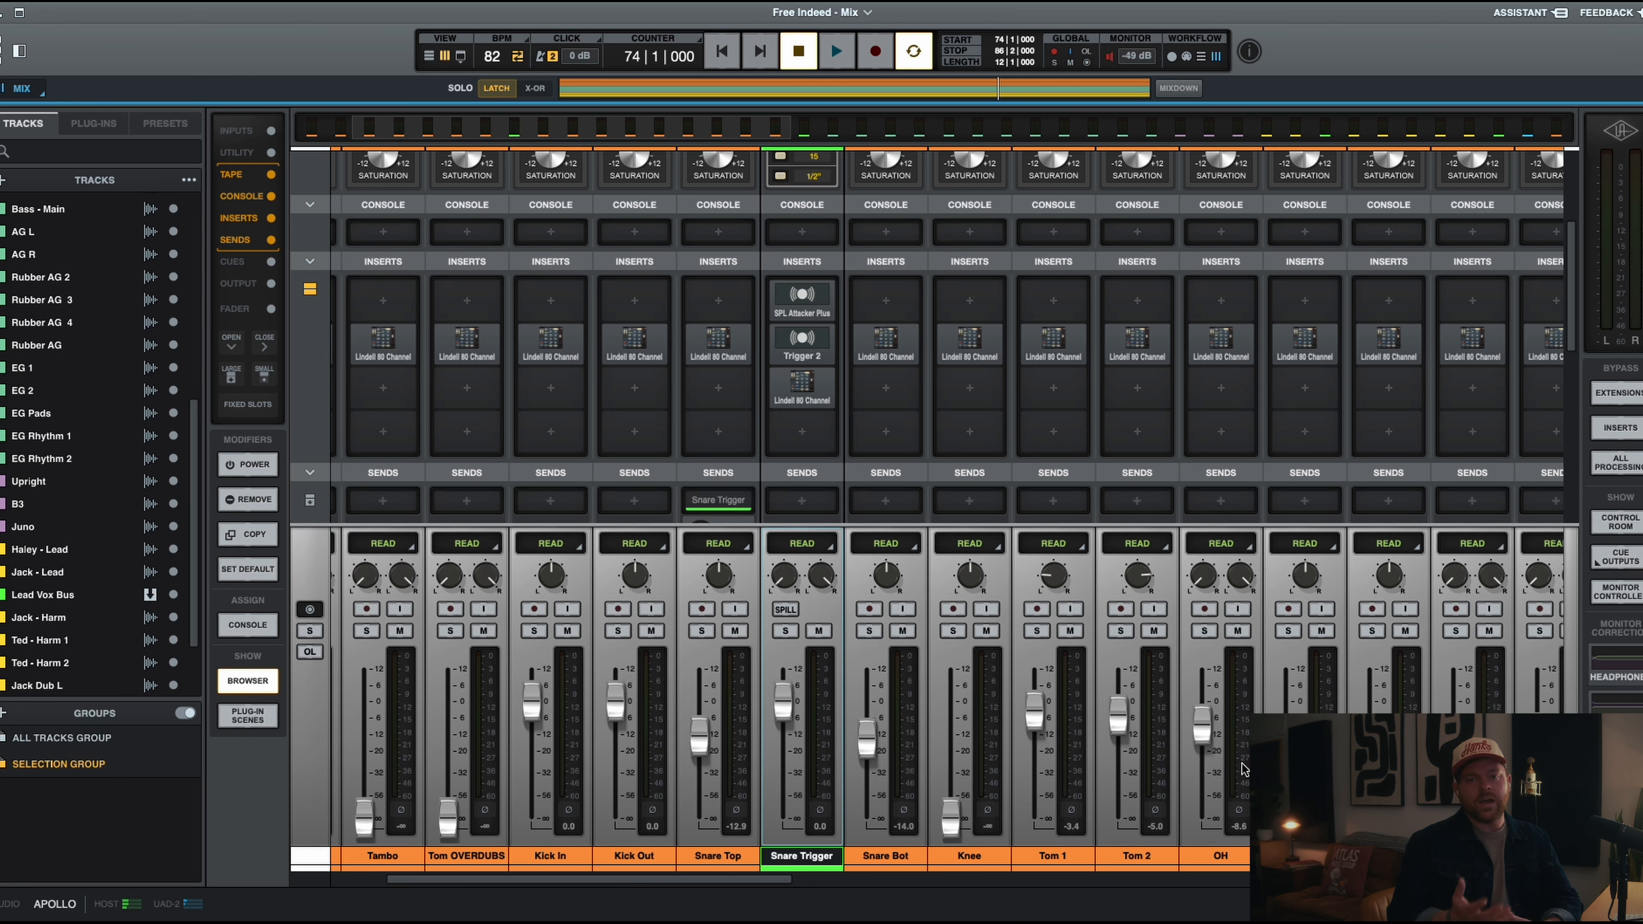
Step: Mute the Mono OH and Hats tracks and hide them from the mixer
scroll(1241, 769, "right", 5)
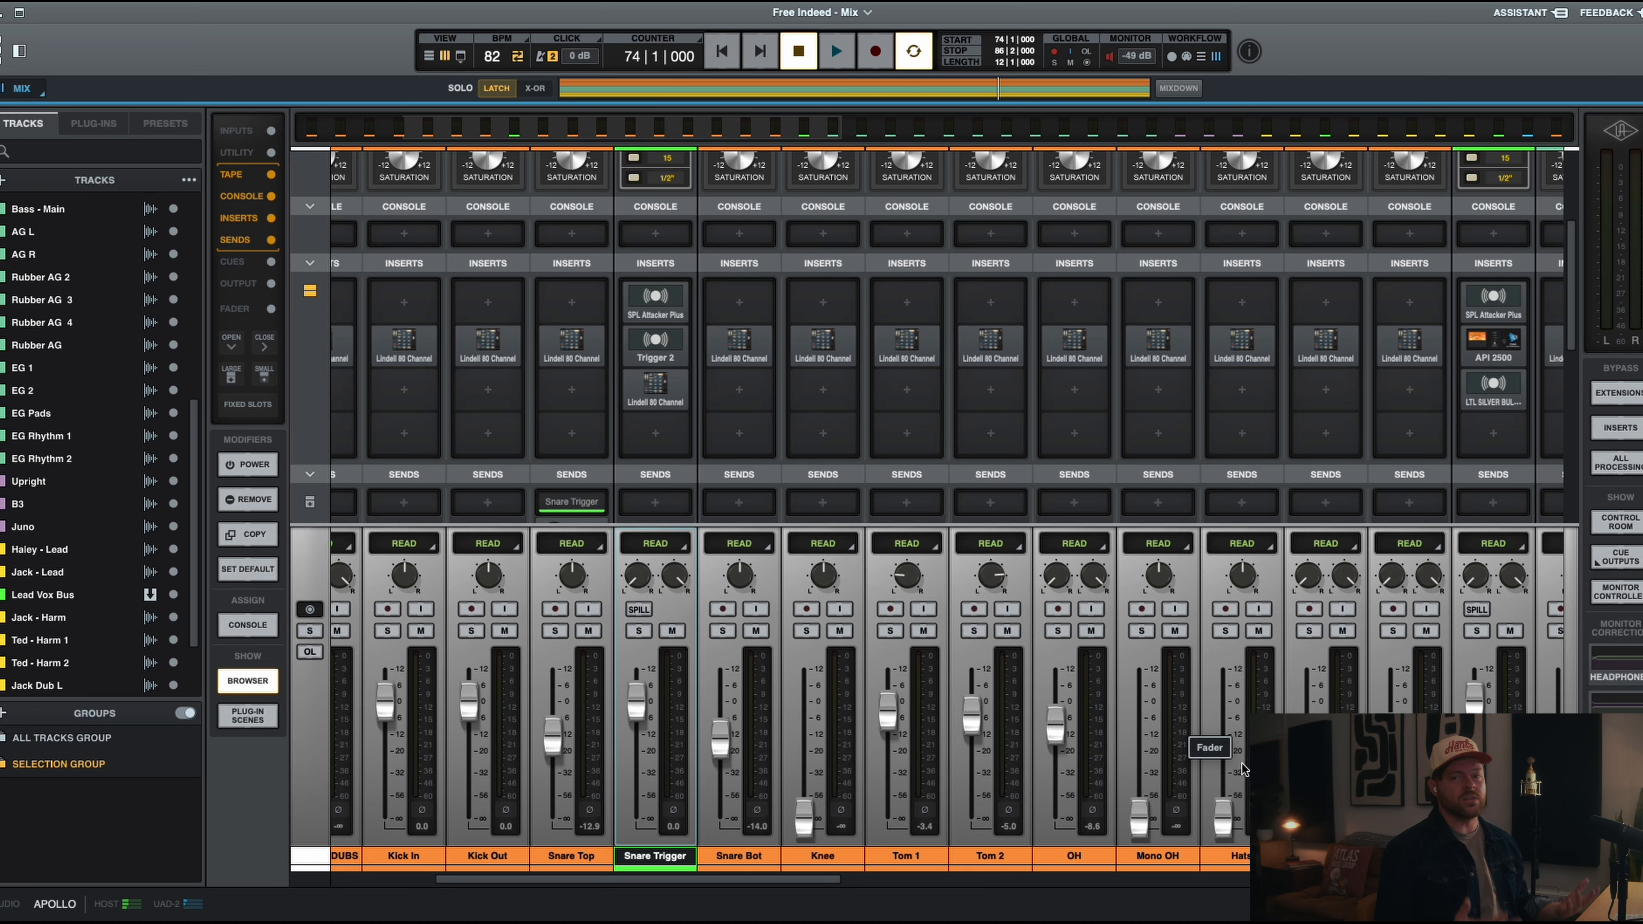
scroll(1242, 770, "left", 5)
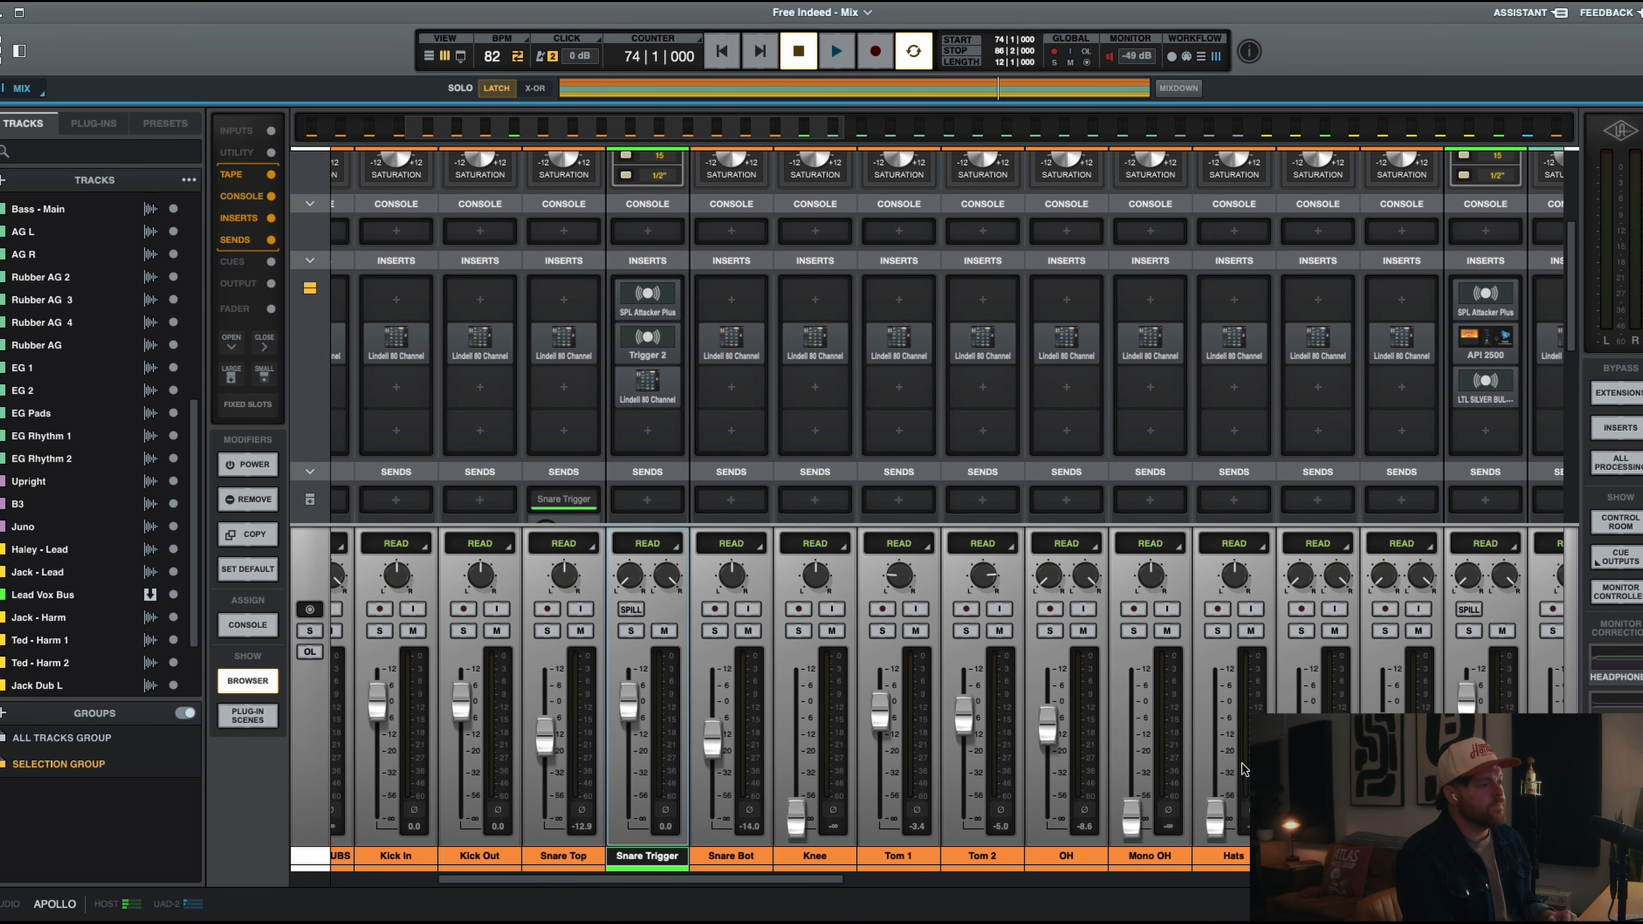
scroll(1242, 770, "right", 4)
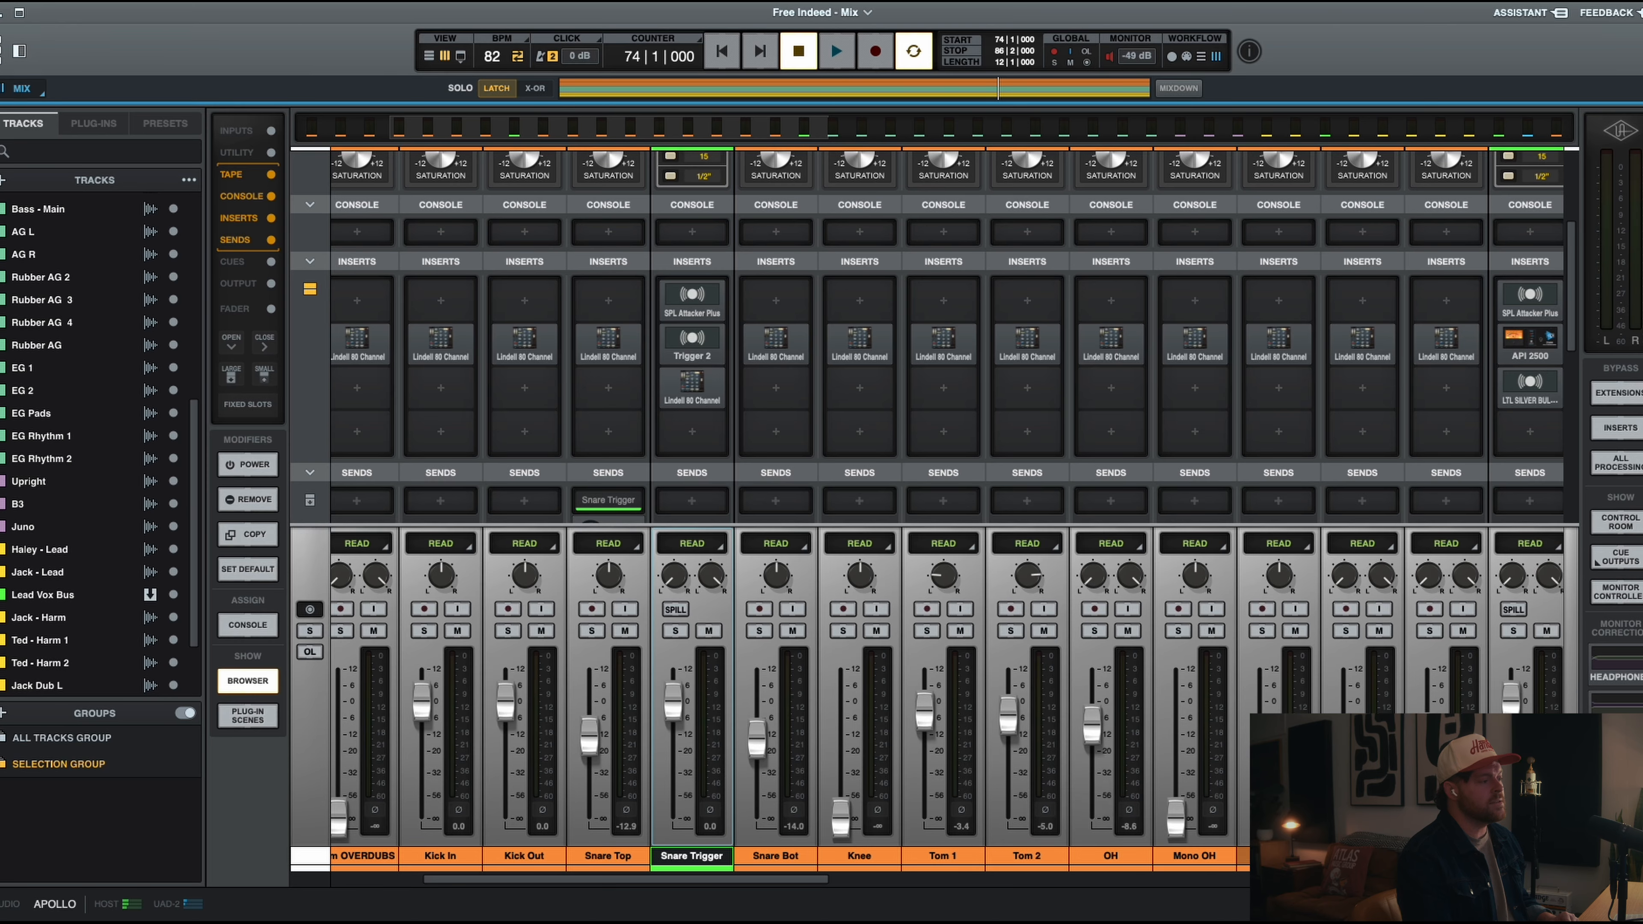
left_click(1194, 856)
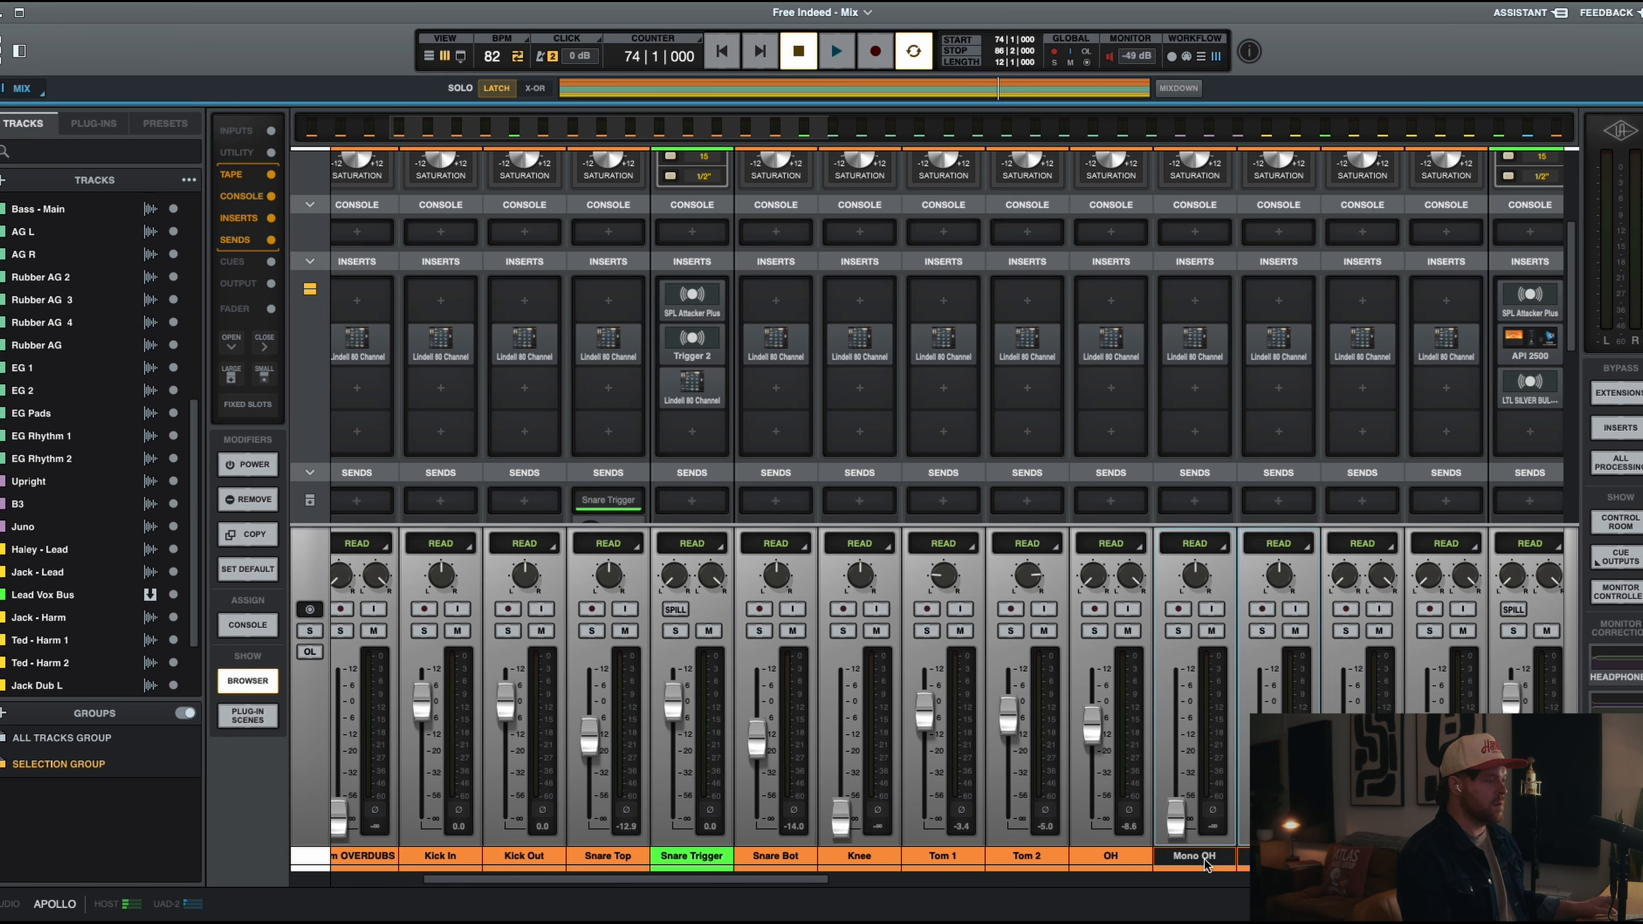
left_click(1212, 631)
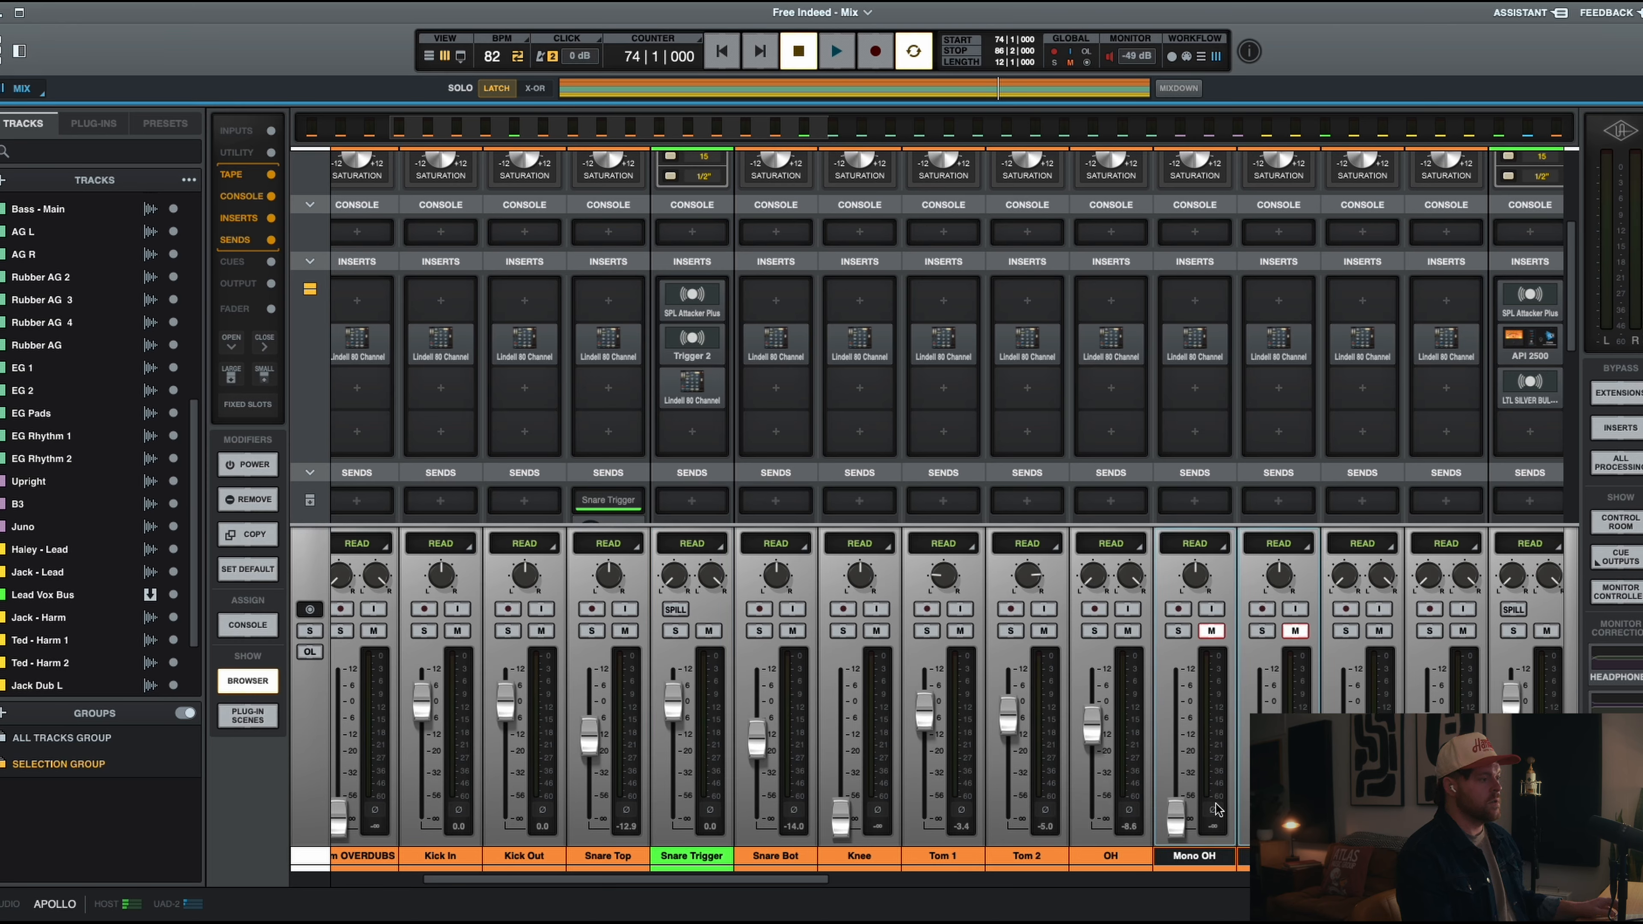
right_click(1214, 857)
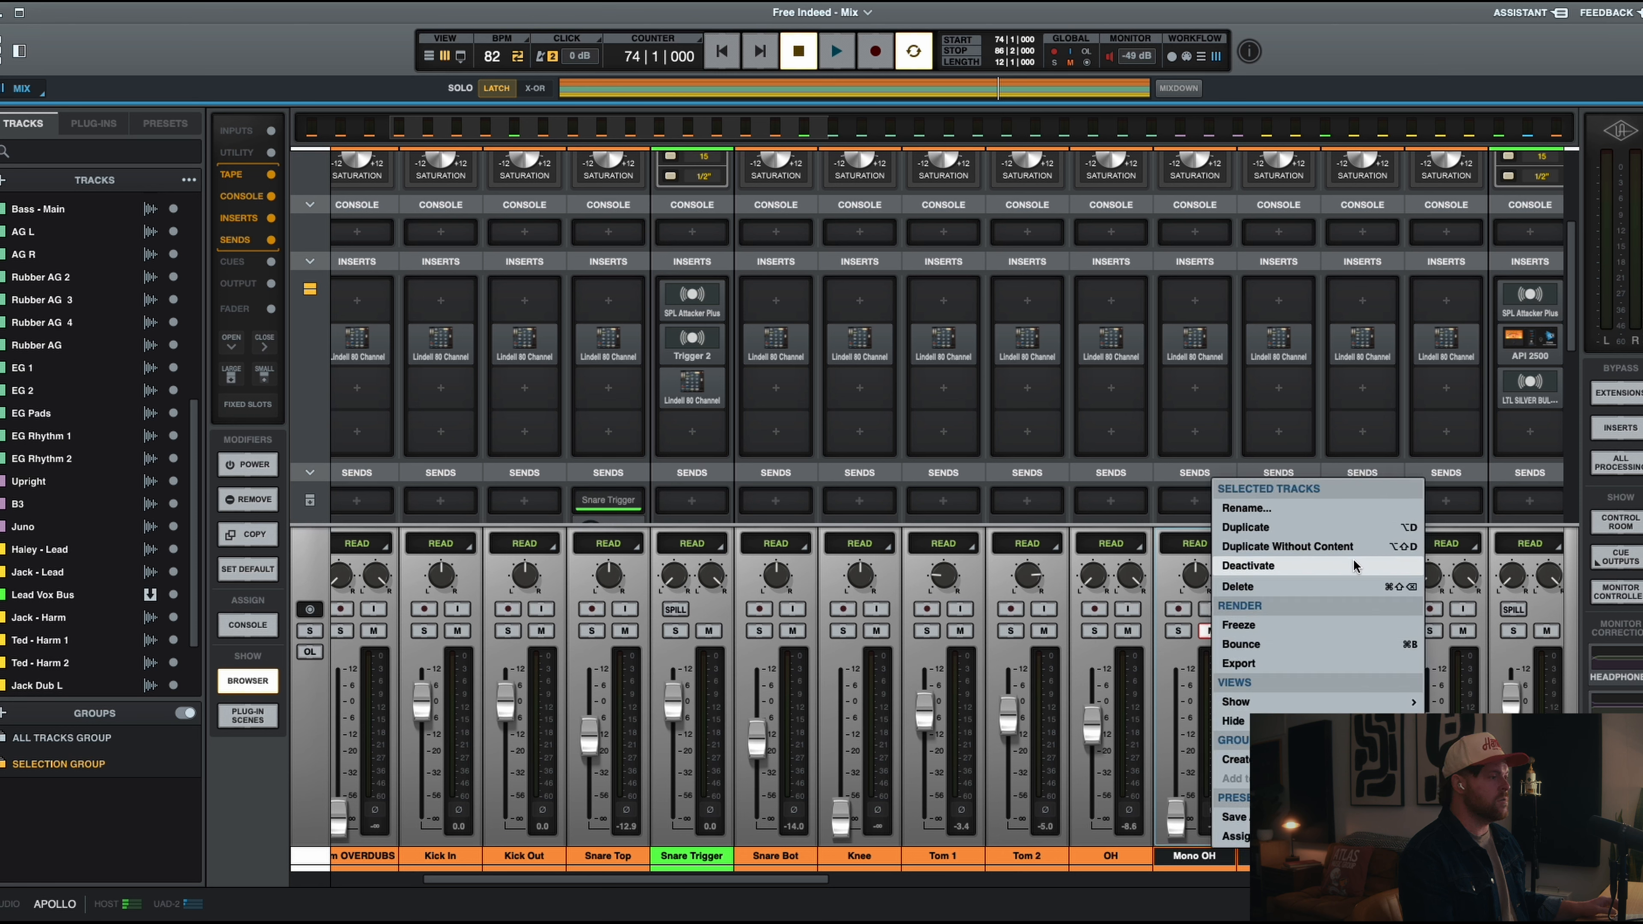
mouse_move(1358, 701)
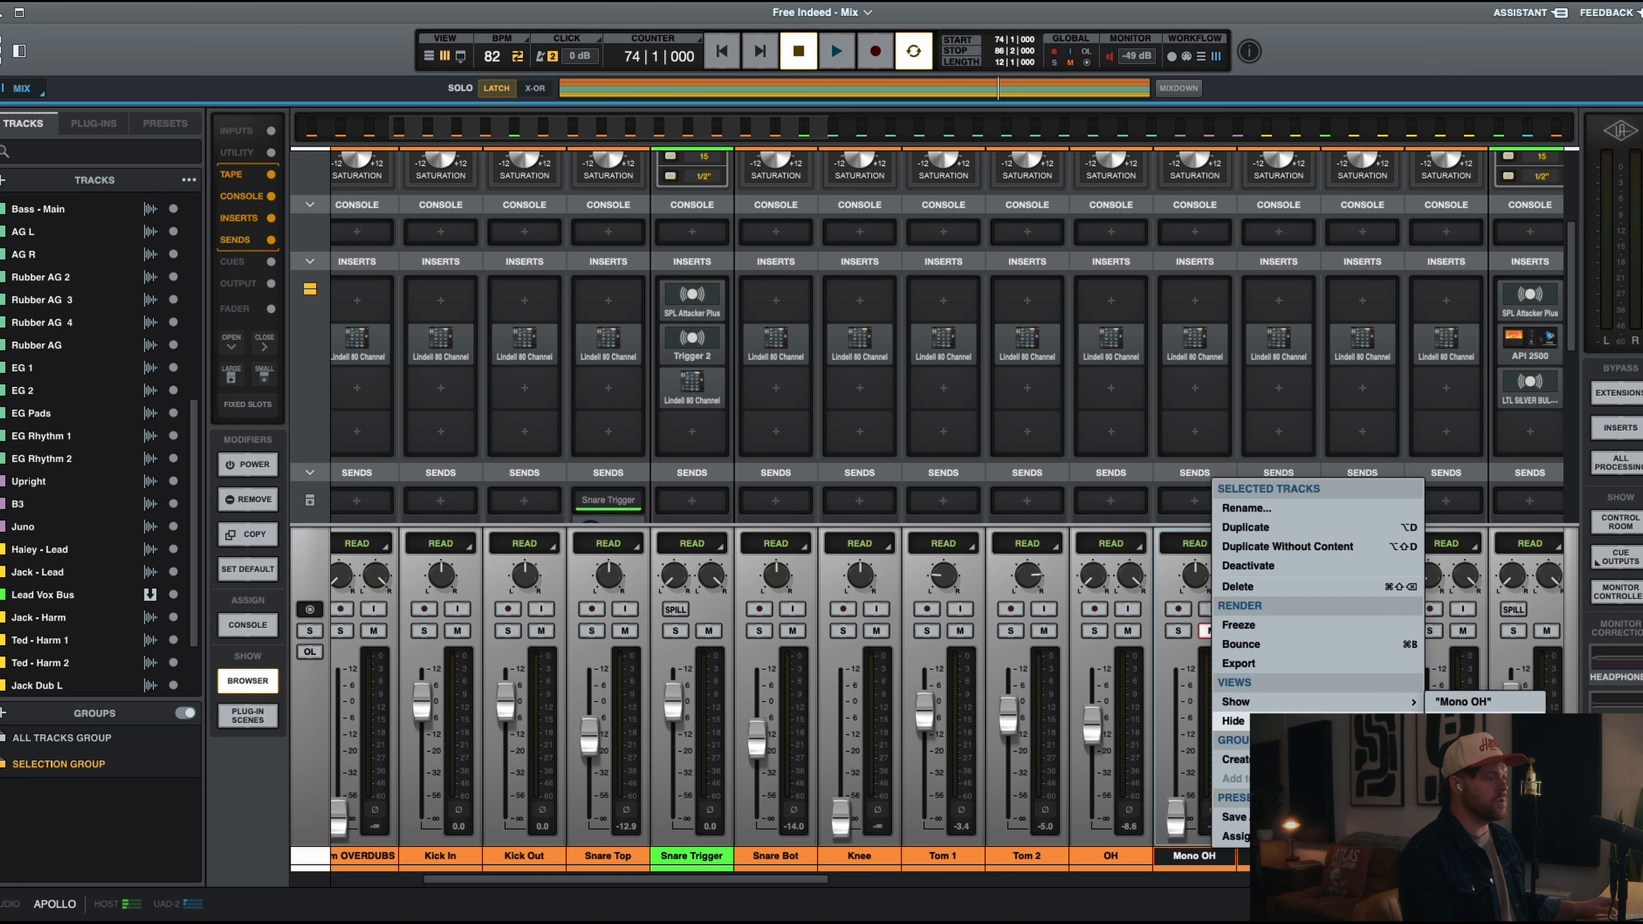
left_click(1232, 721)
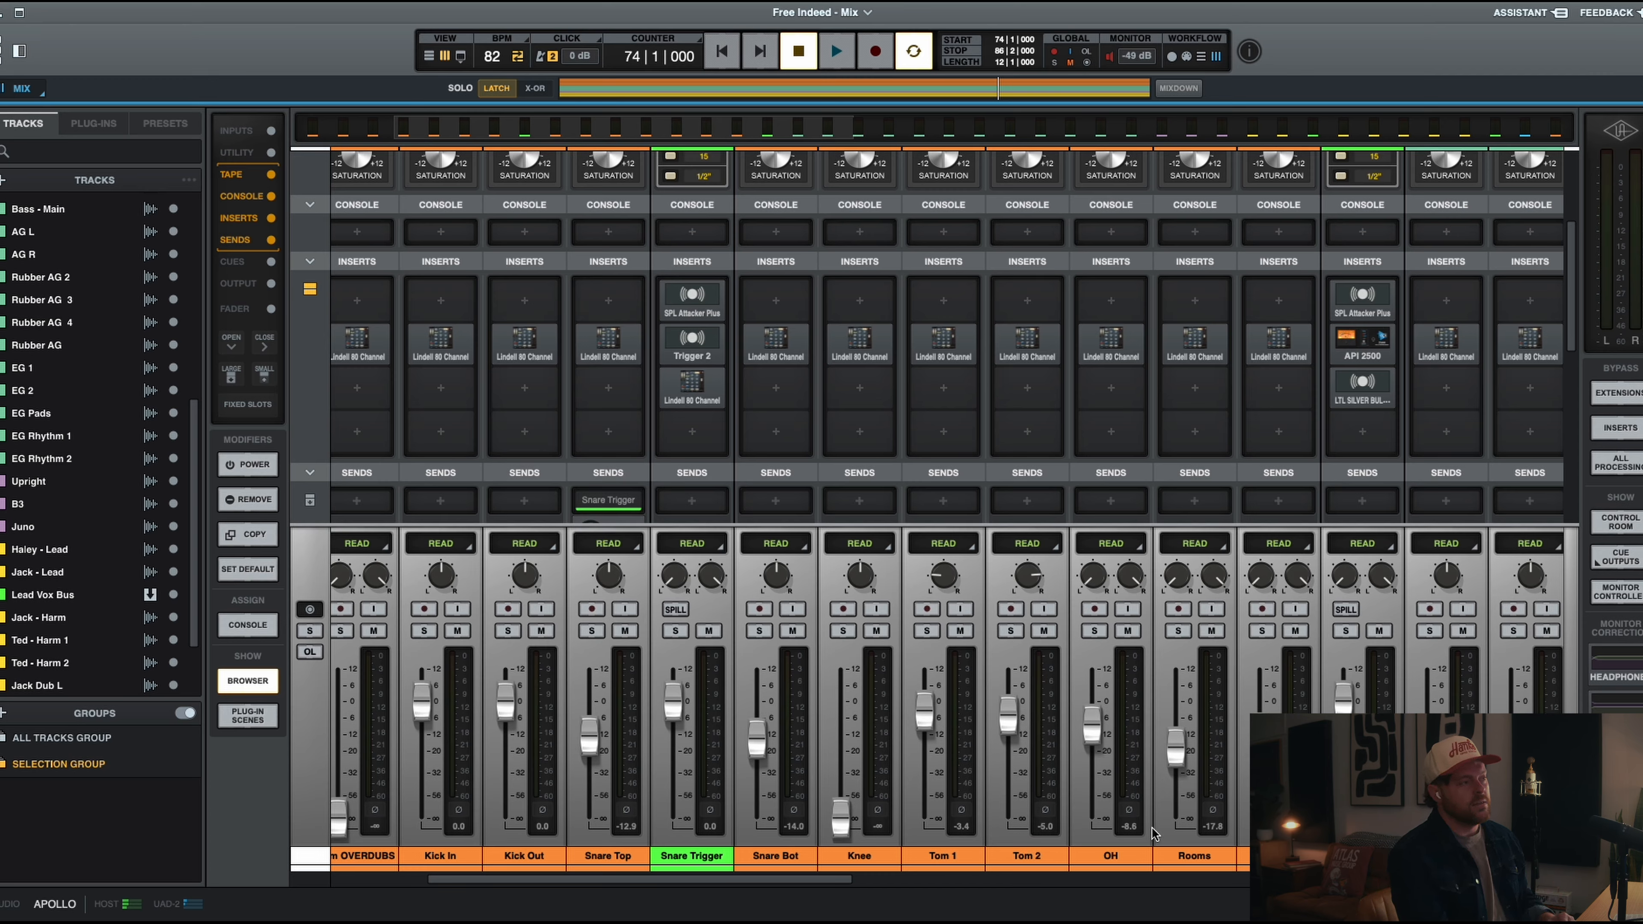
Step: Raise the Knee track's fader to +0.1 dB during playback and stop playback
scroll(1212, 813, "left", 2)
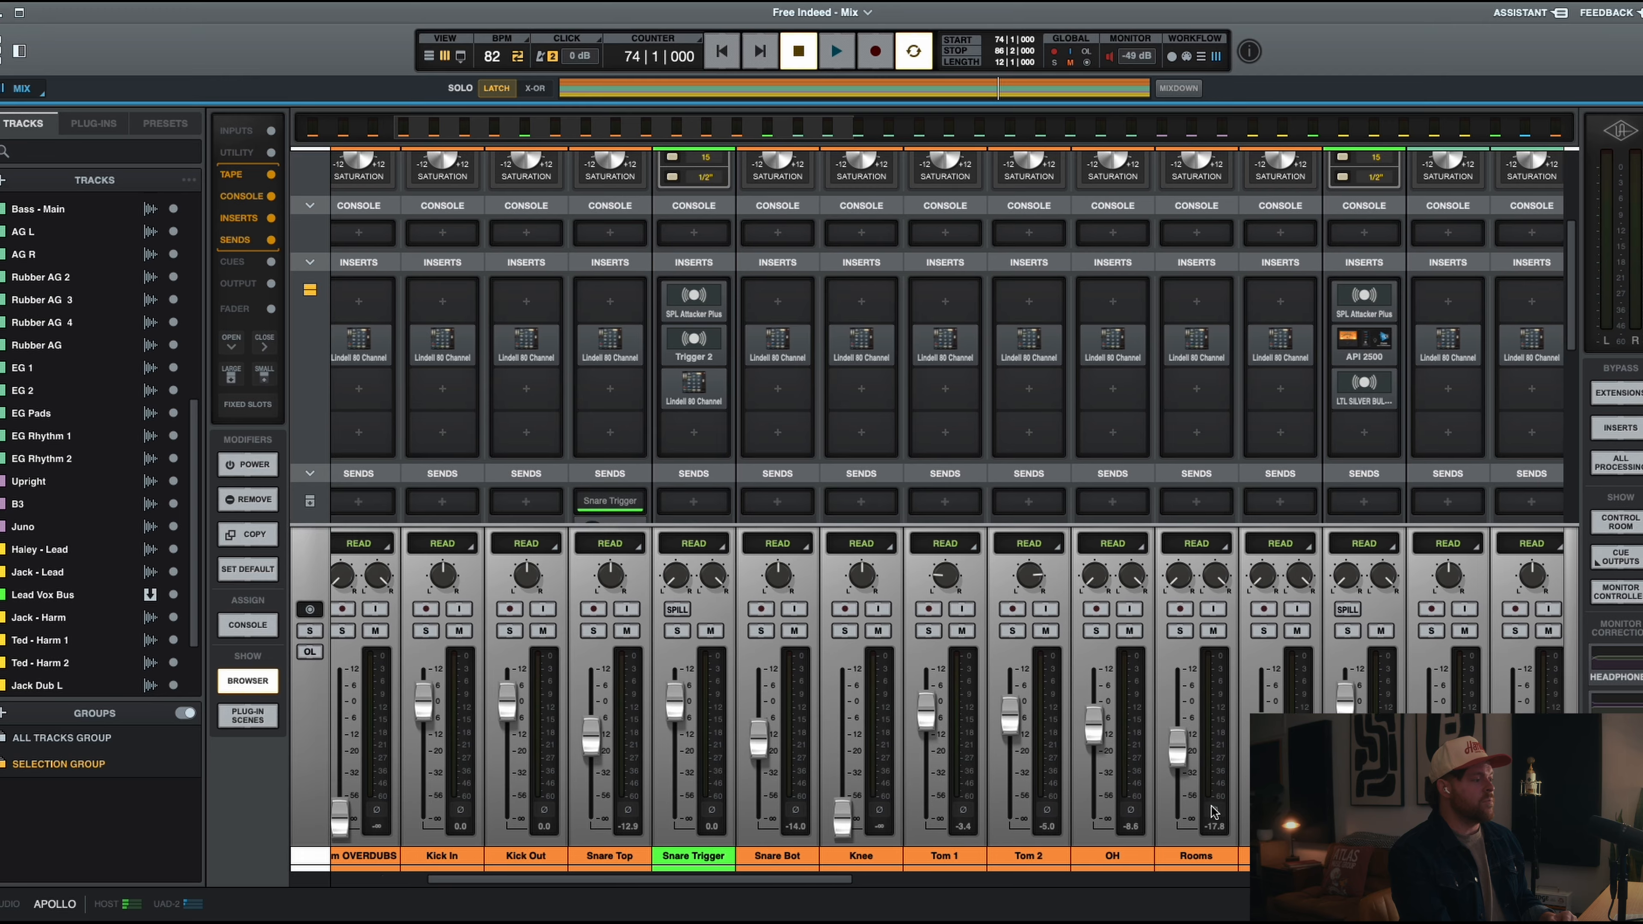
scroll(1211, 813, "left", 1)
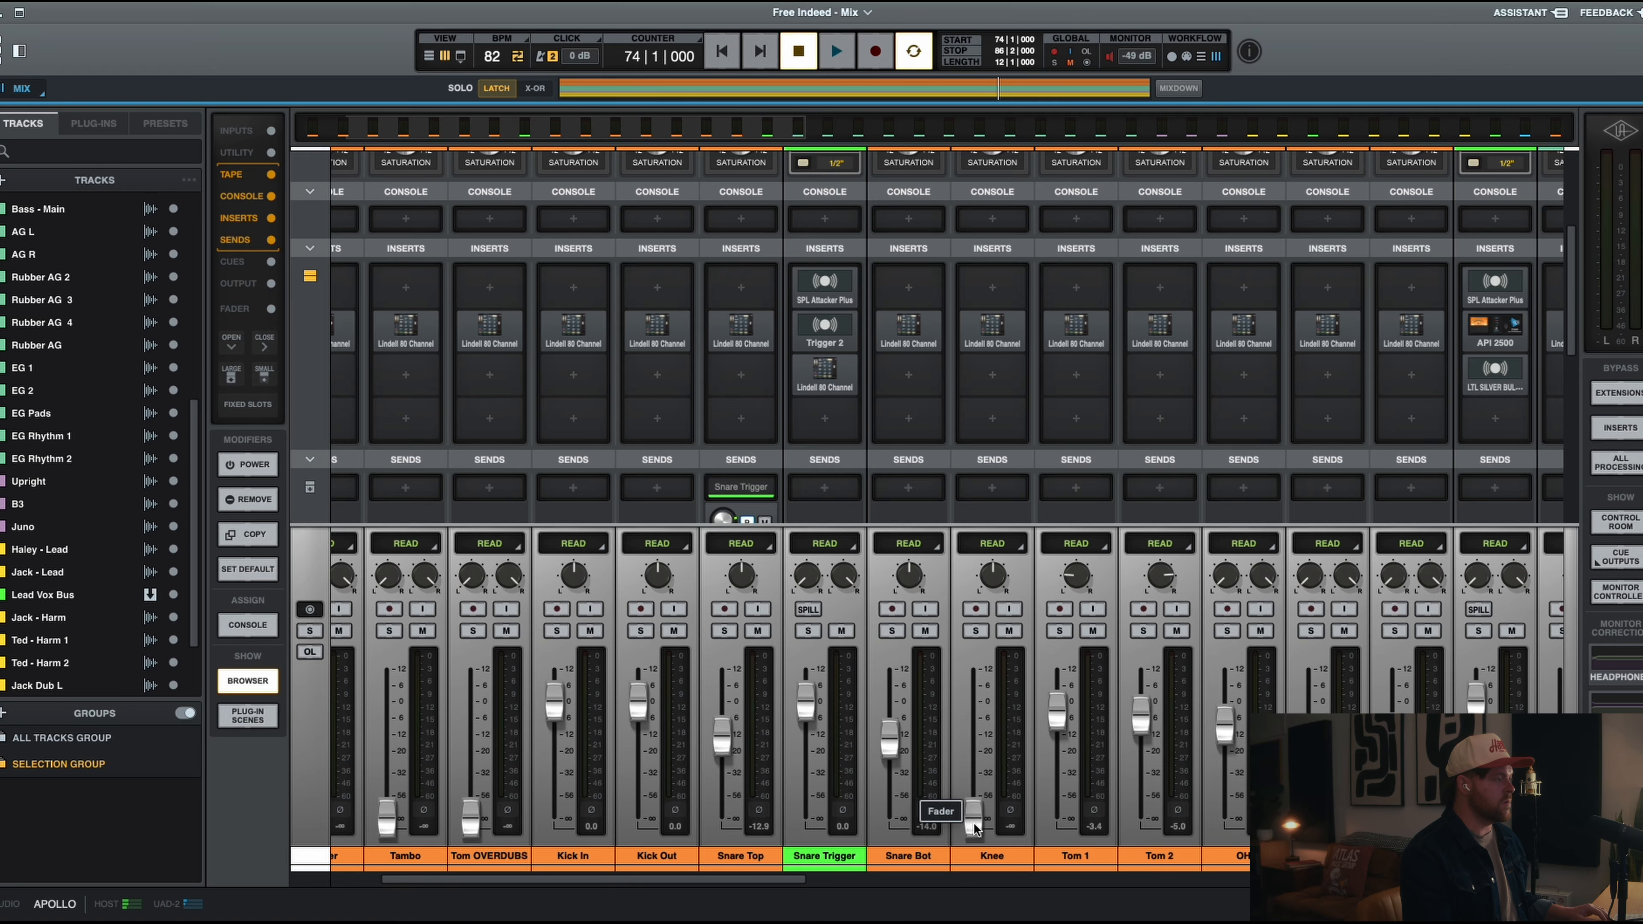
key("space")
left_click_drag(972, 821, 993, 710)
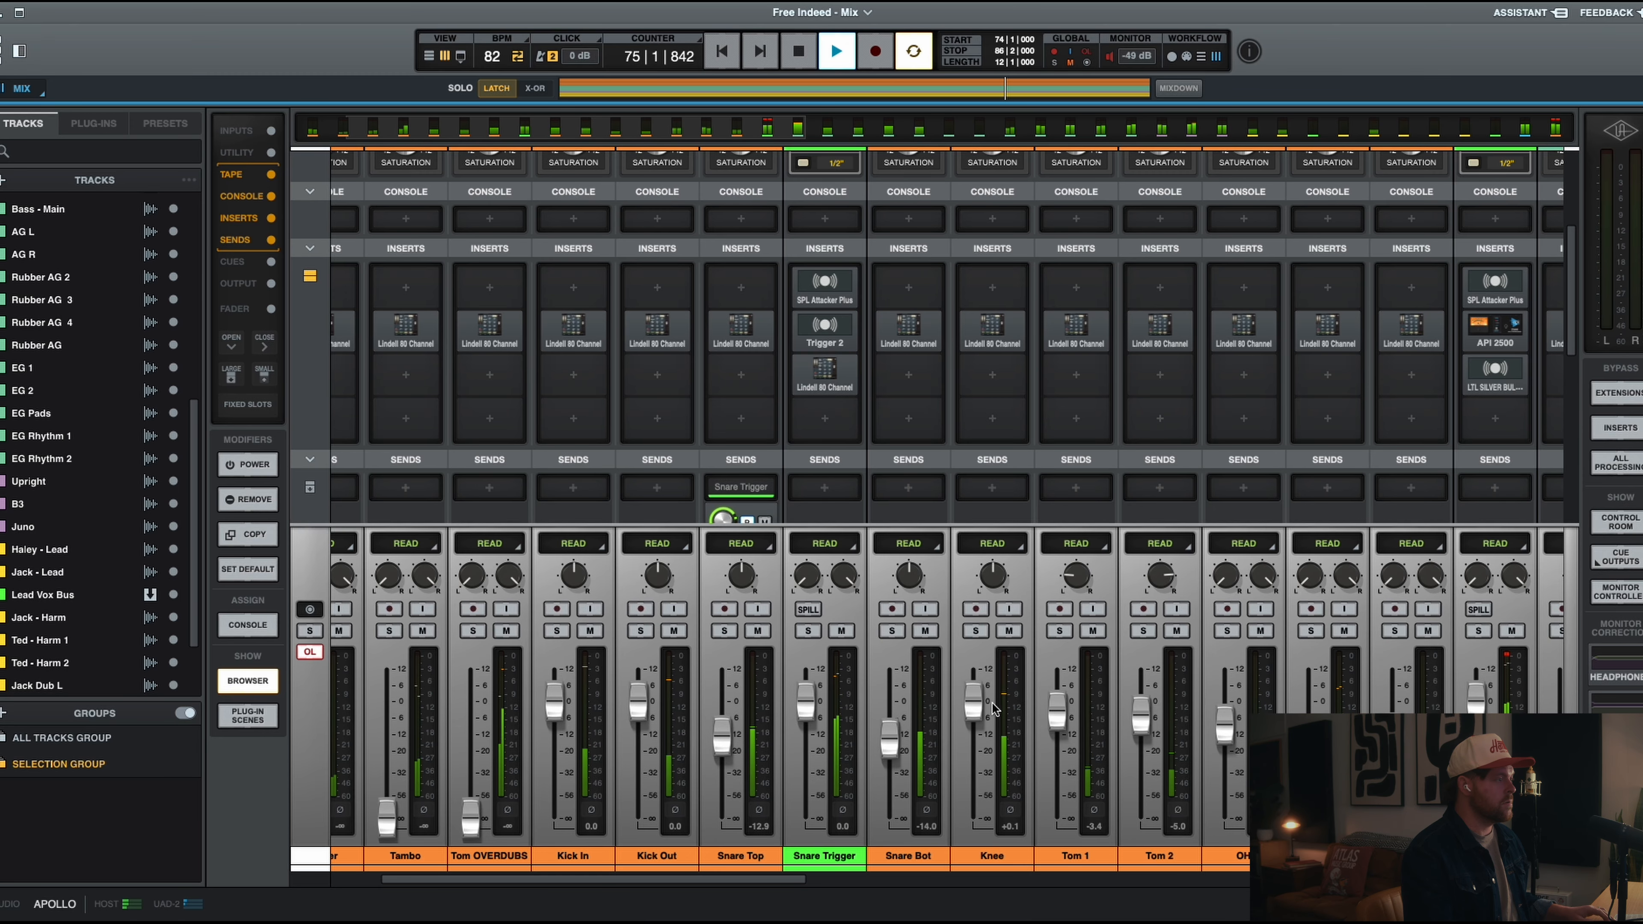
key("space")
Step: Add ValhallaDelay to the Knee track's third insert and play the loop to audition it
left_click(996, 382)
type("va")
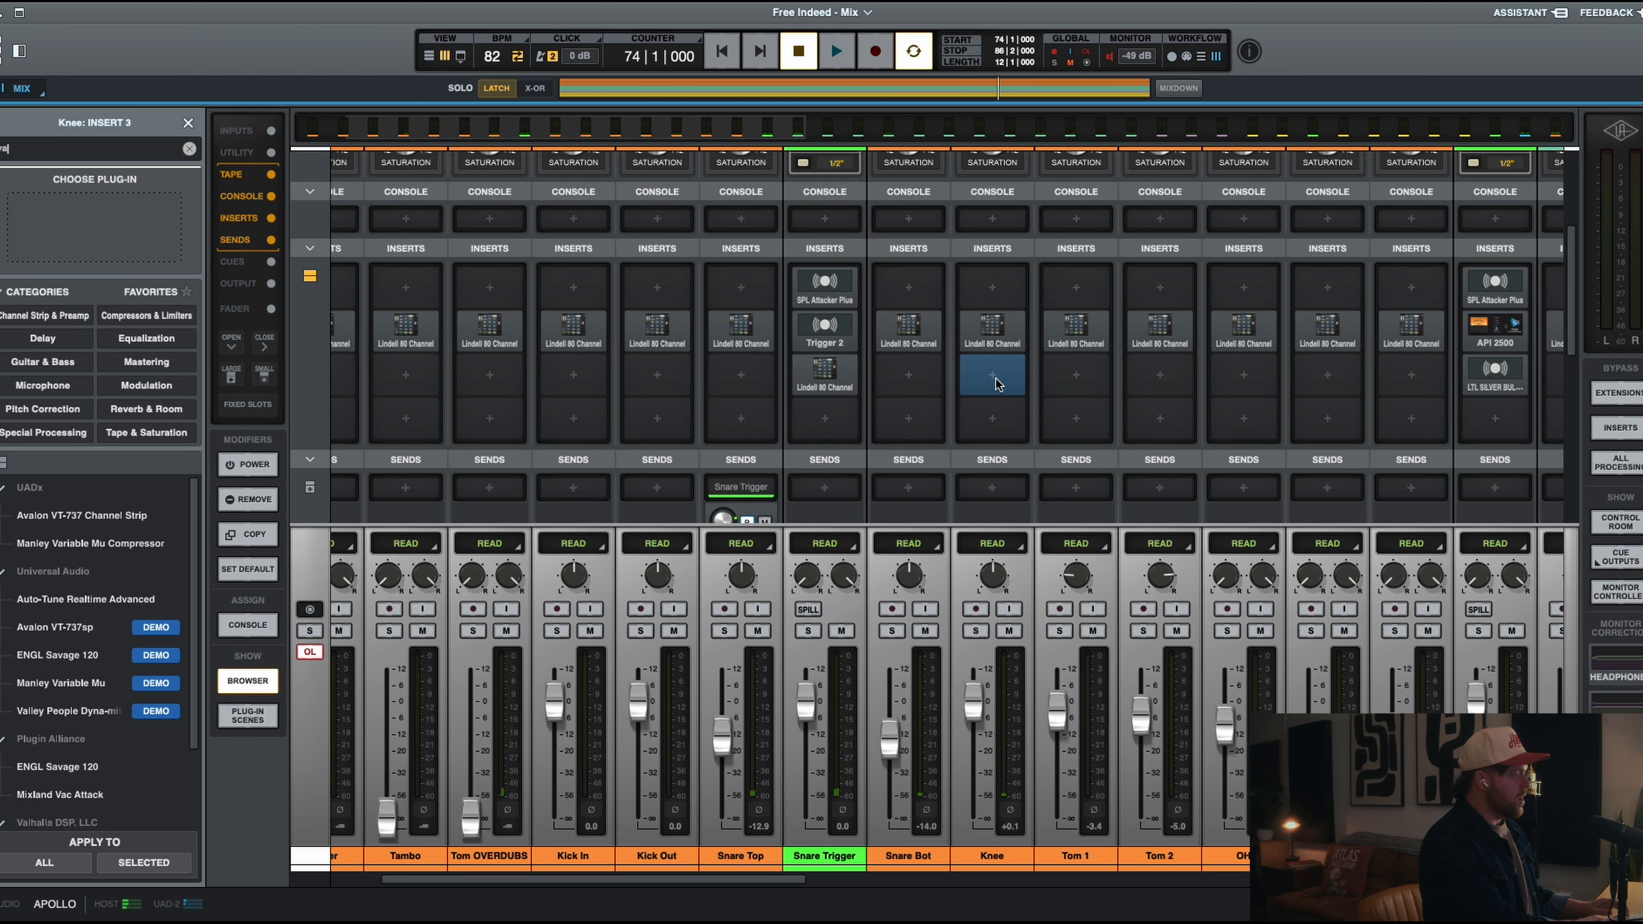
type("l")
left_click(123, 658)
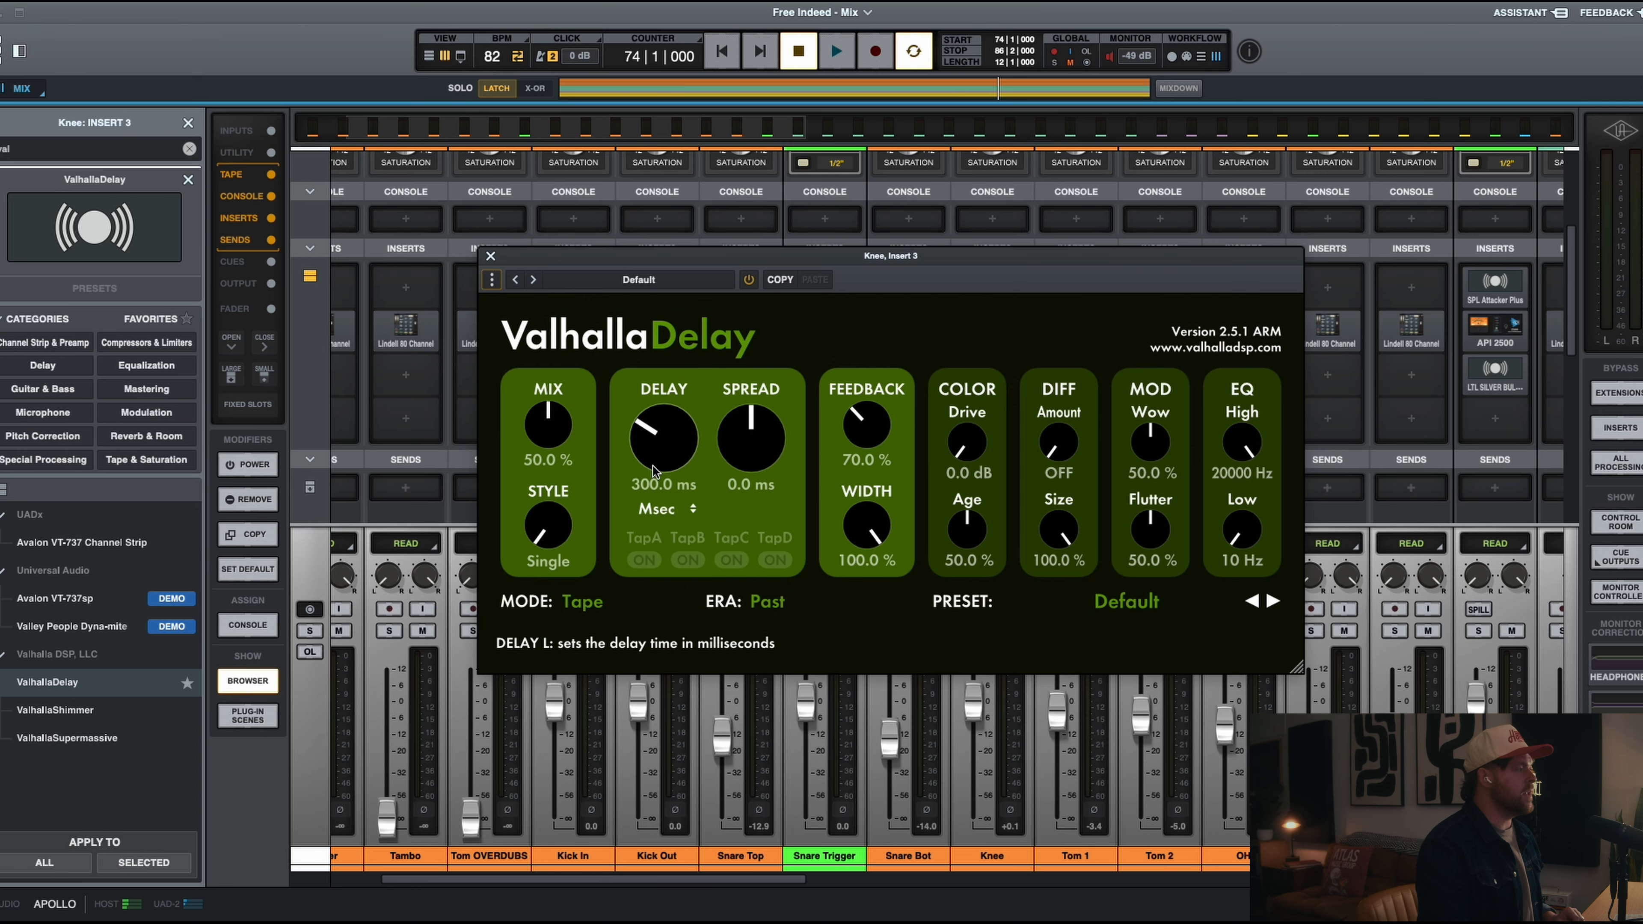
key("space")
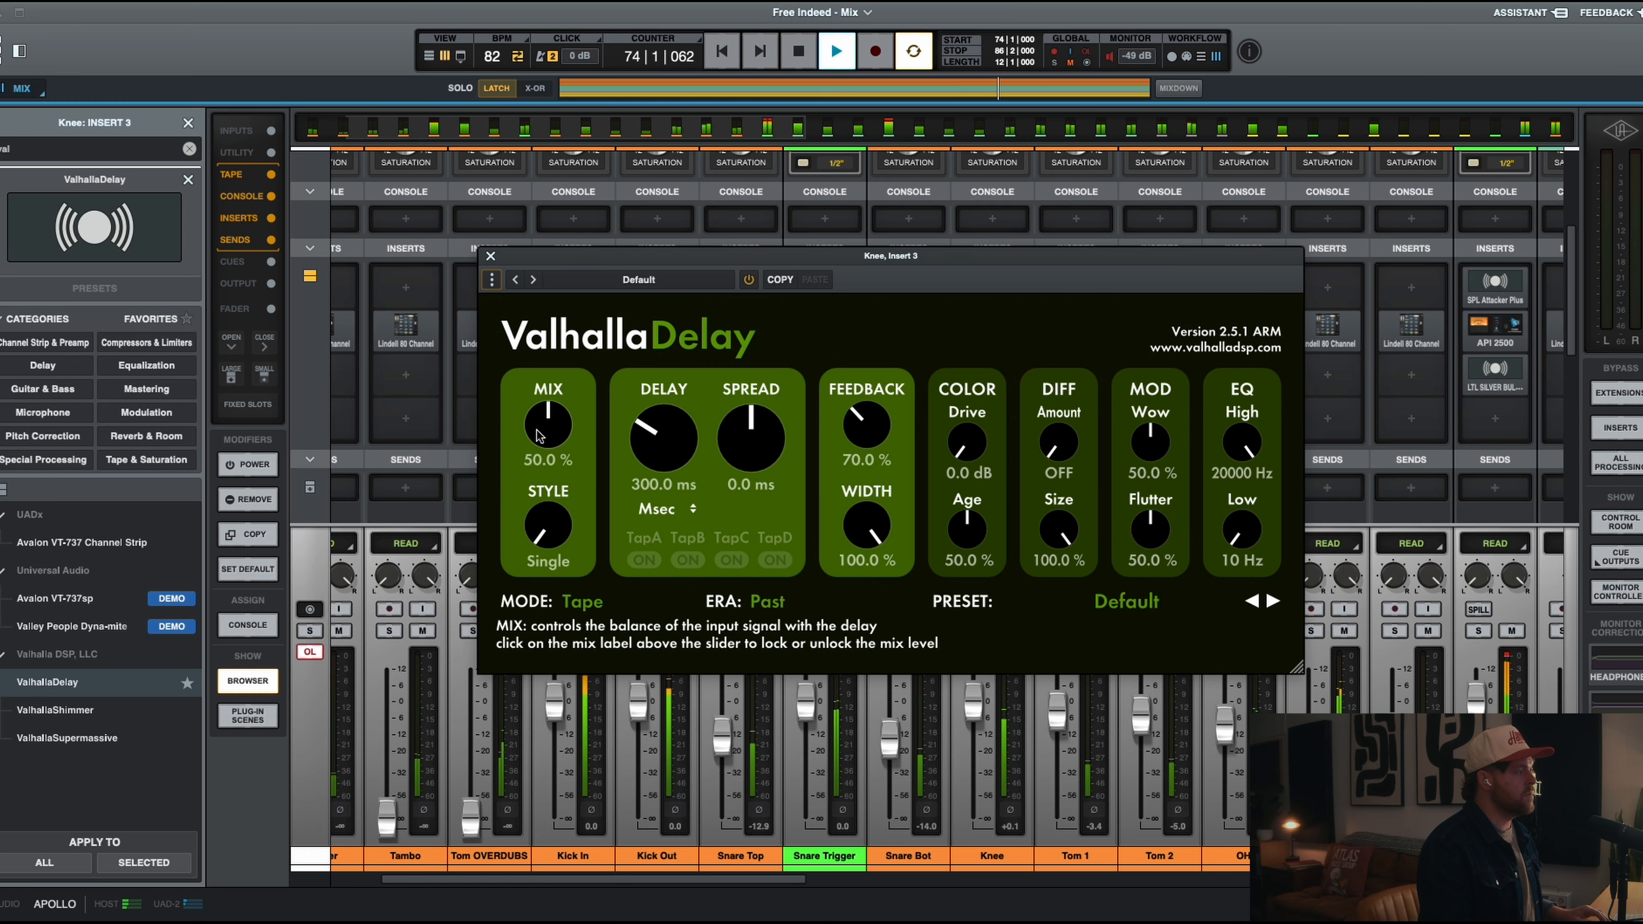
Step: Set Knee's ValhallaDelay to 93 ms delay, 20.8% feedback, 8480 Hz high EQ and 3.4 dB drive
left_click_drag(664, 453, 669, 491)
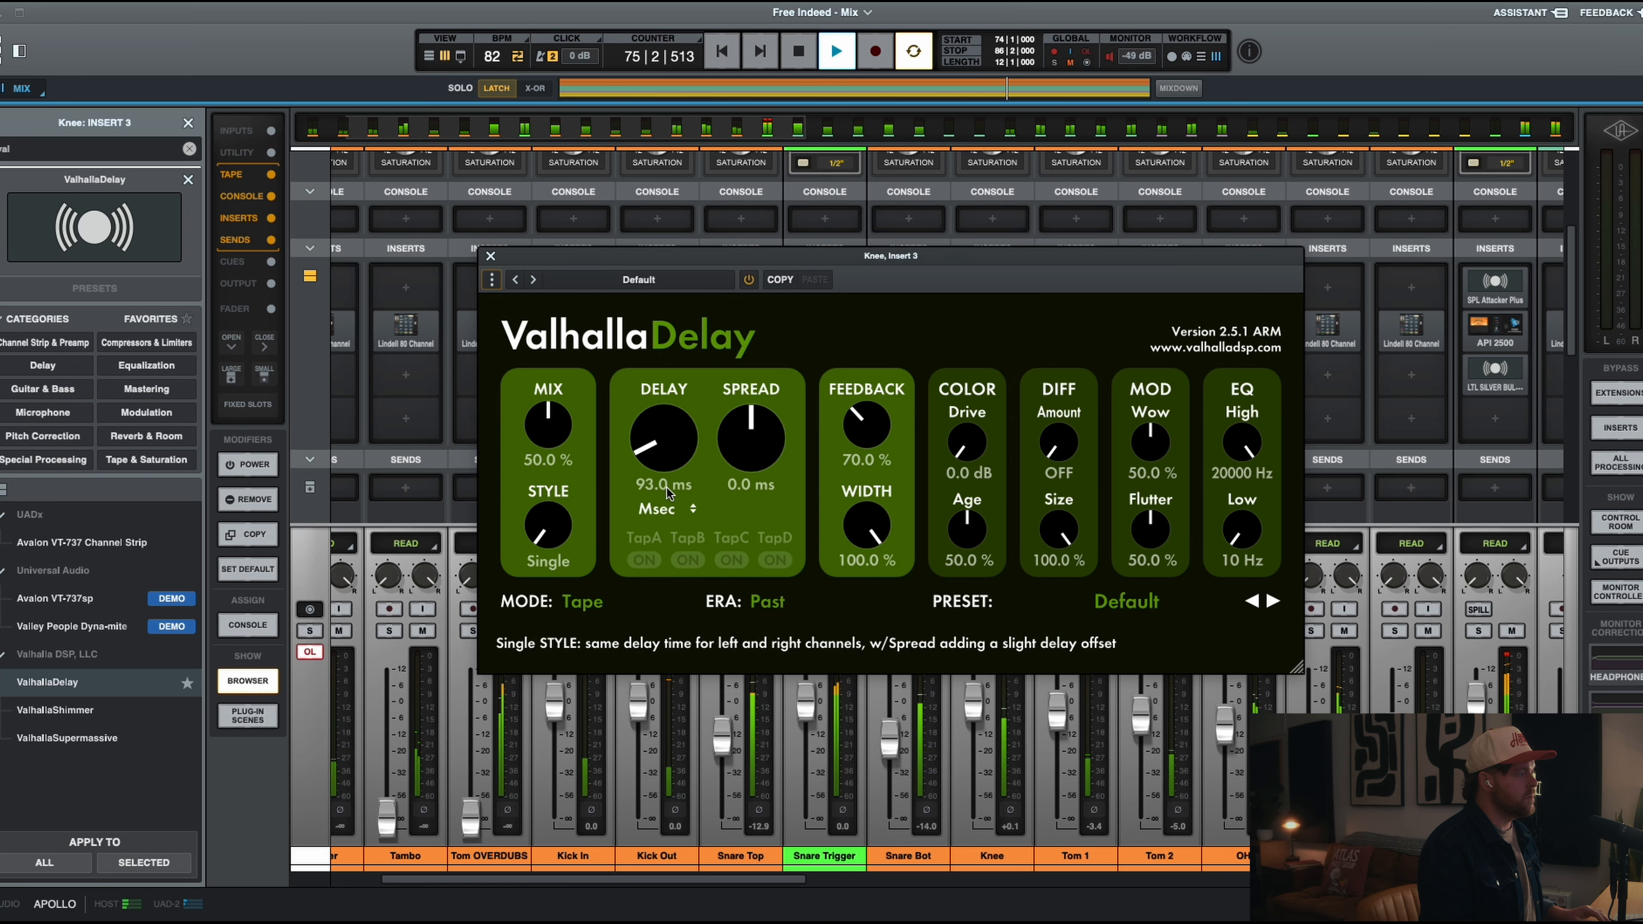
left_click_drag(865, 424, 839, 475)
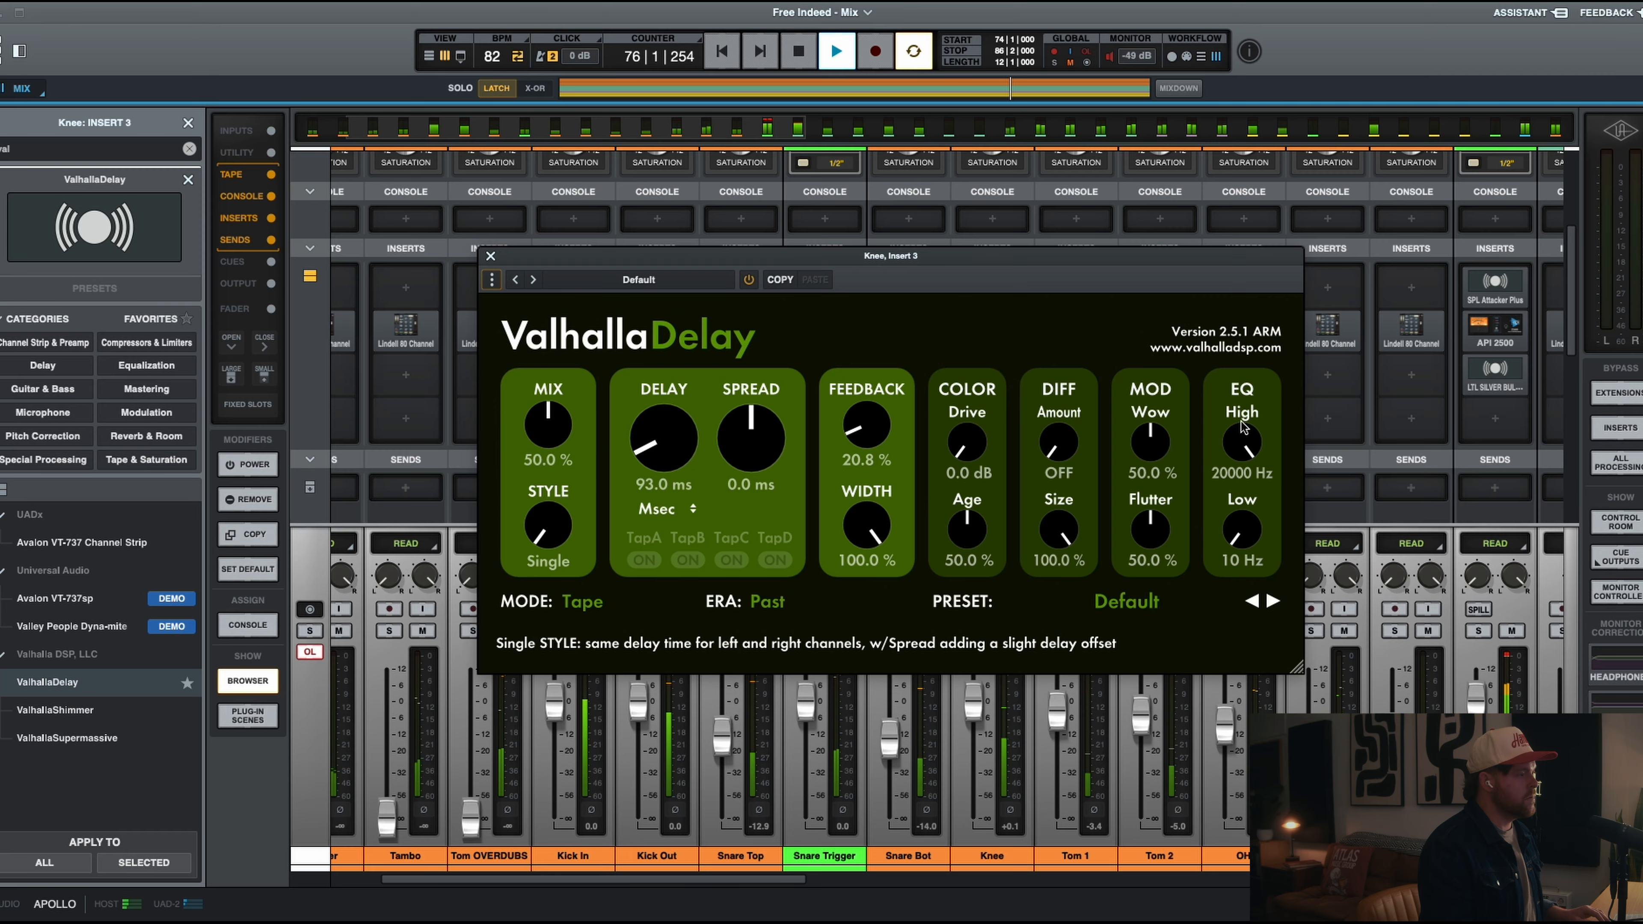
left_click_drag(1242, 427, 1242, 453)
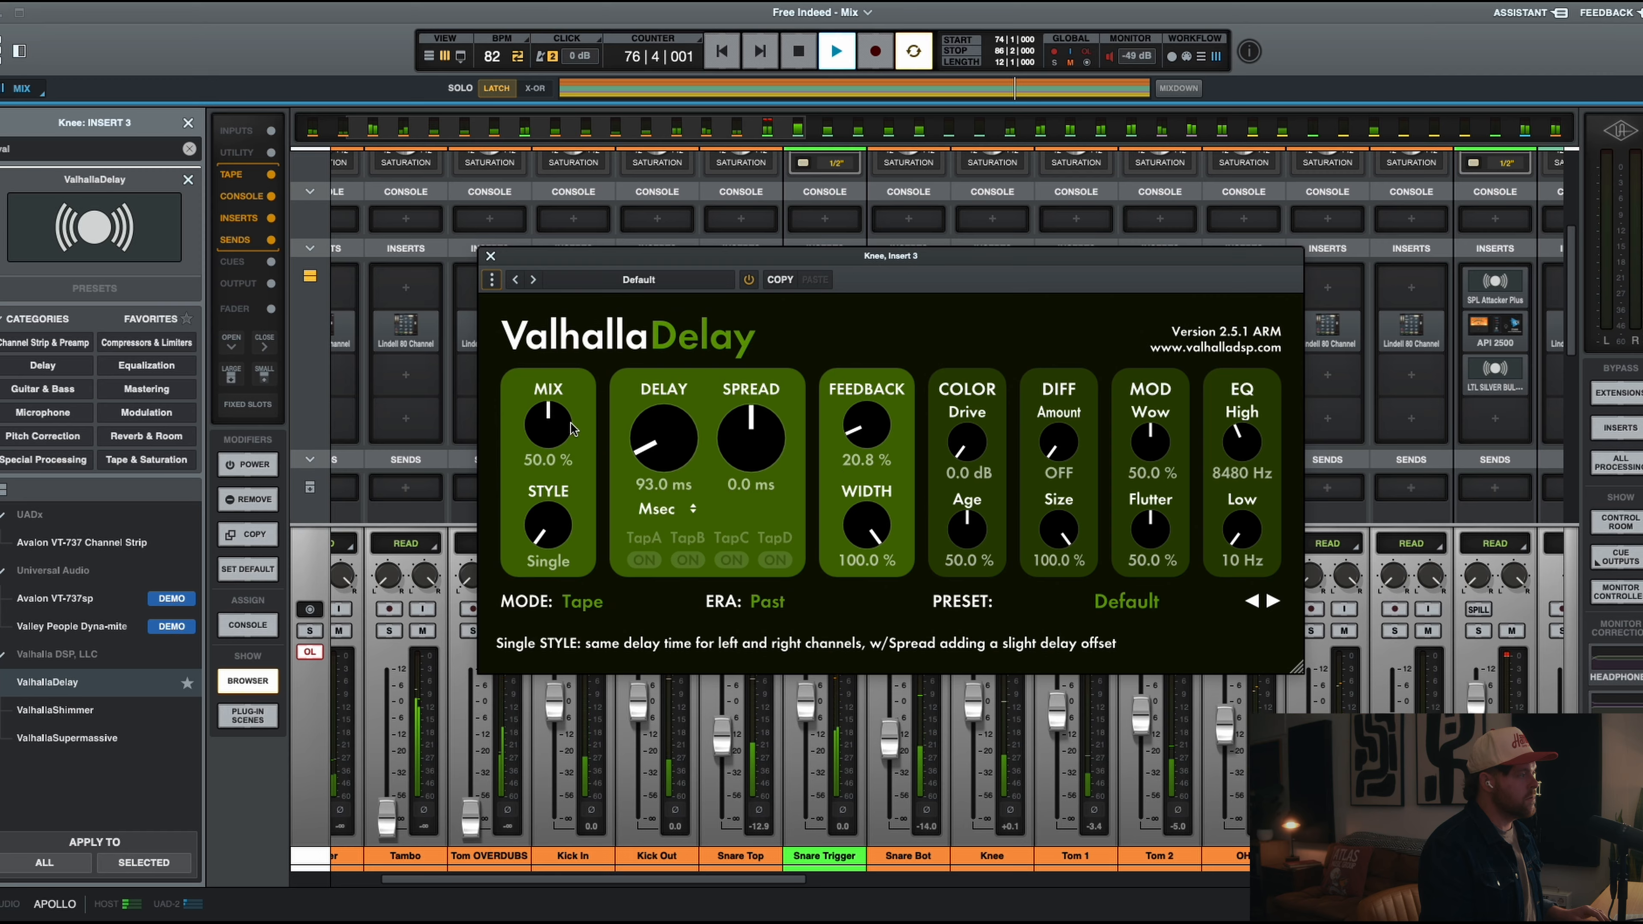
left_click_drag(978, 454, 934, 420)
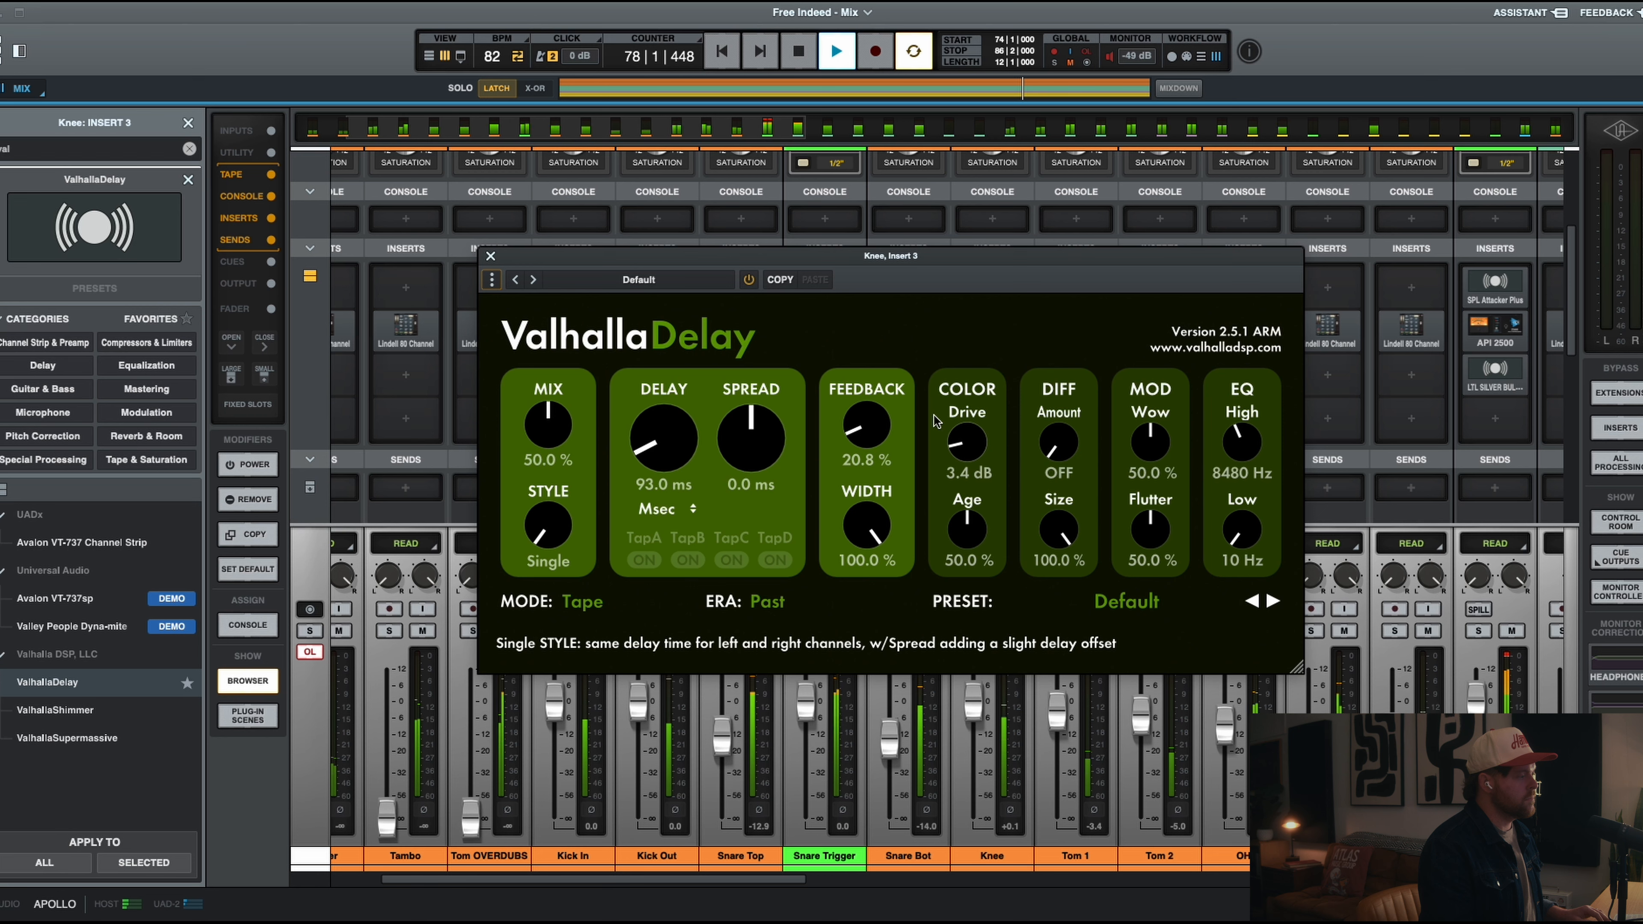
left_click(491, 258)
Step: Lower the Knee track's fader to -12.9 dB and stop playback
left_click_drag(973, 714, 970, 747)
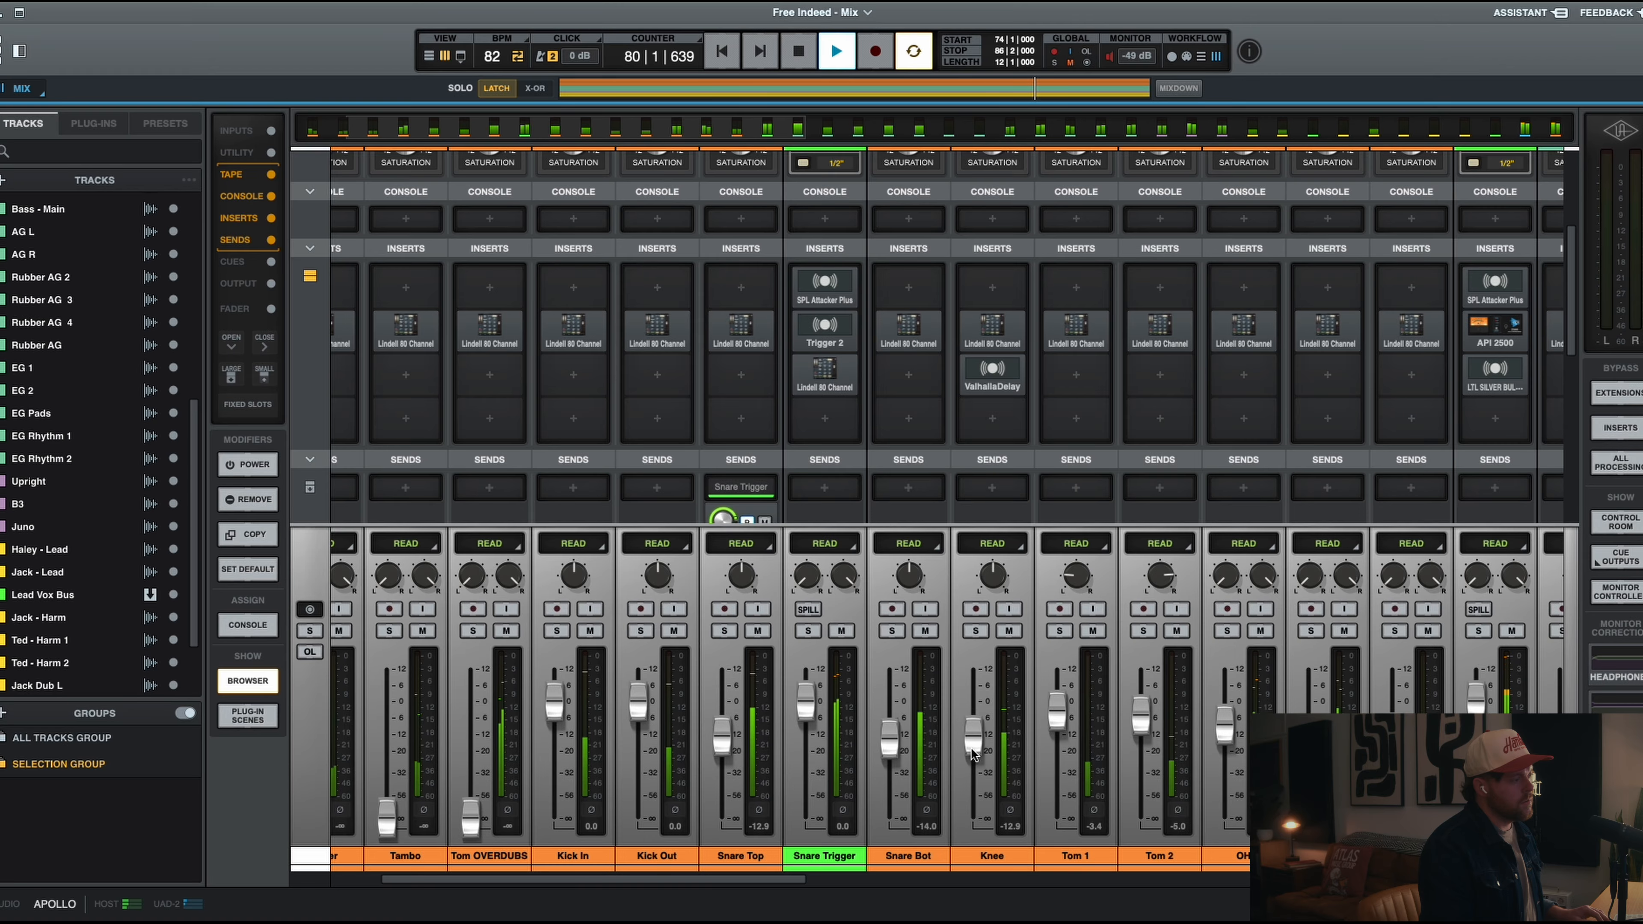
key("space")
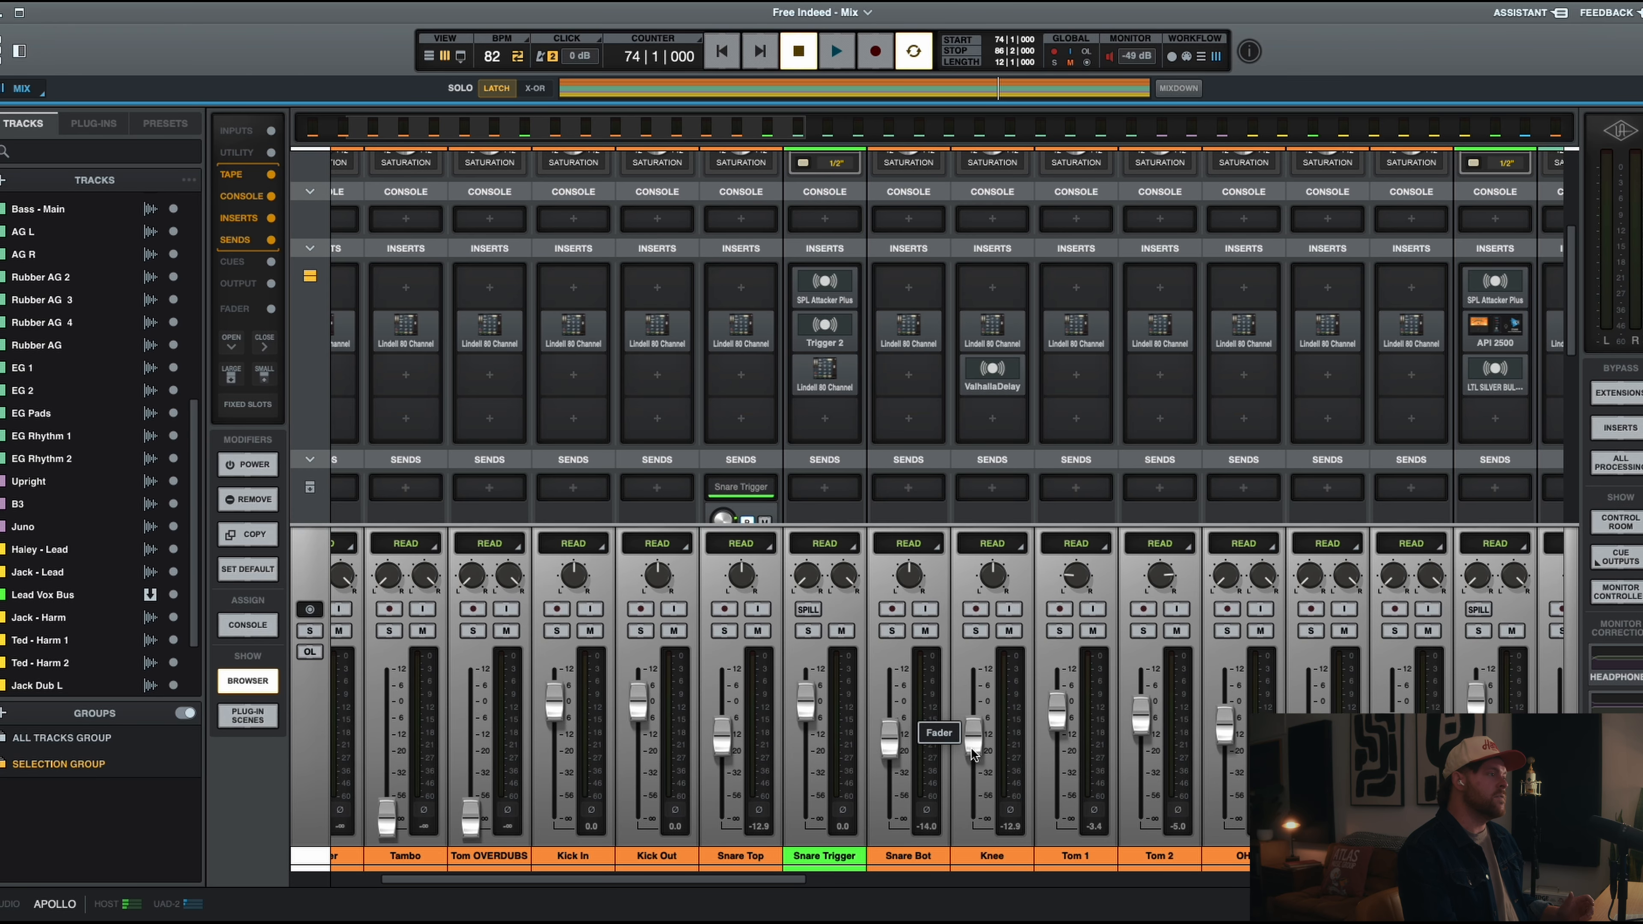
Step: On Knee's Lindell 80 Channel, drive the preamp gain to 74.59 dB while the loop plays
left_click(991, 329)
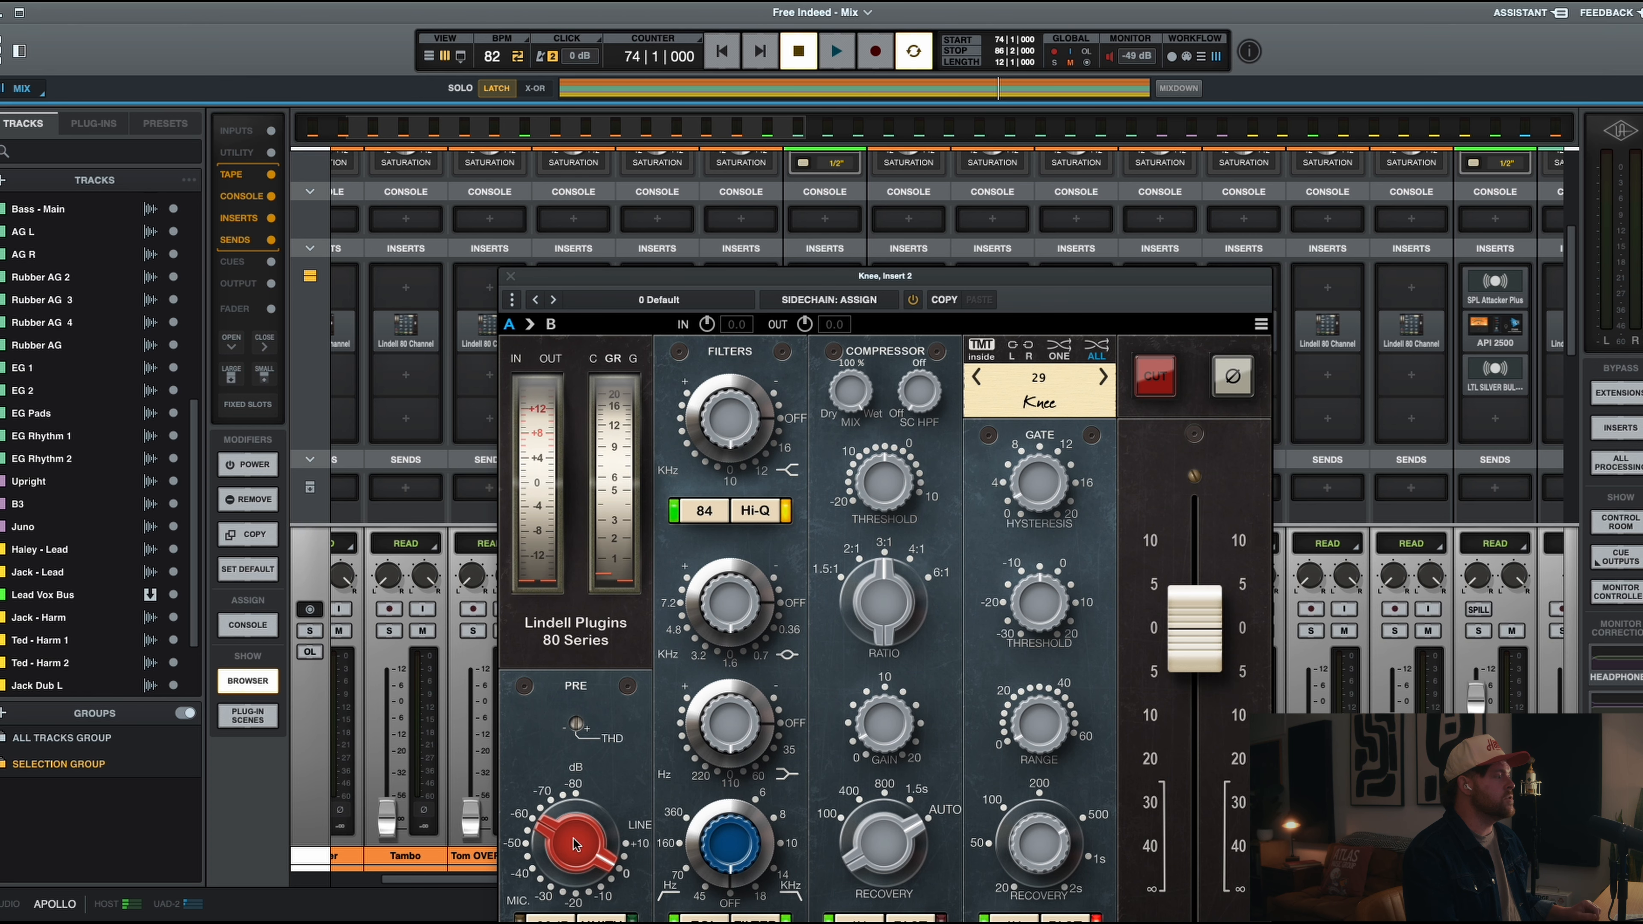
left_click_drag(854, 283, 799, 148)
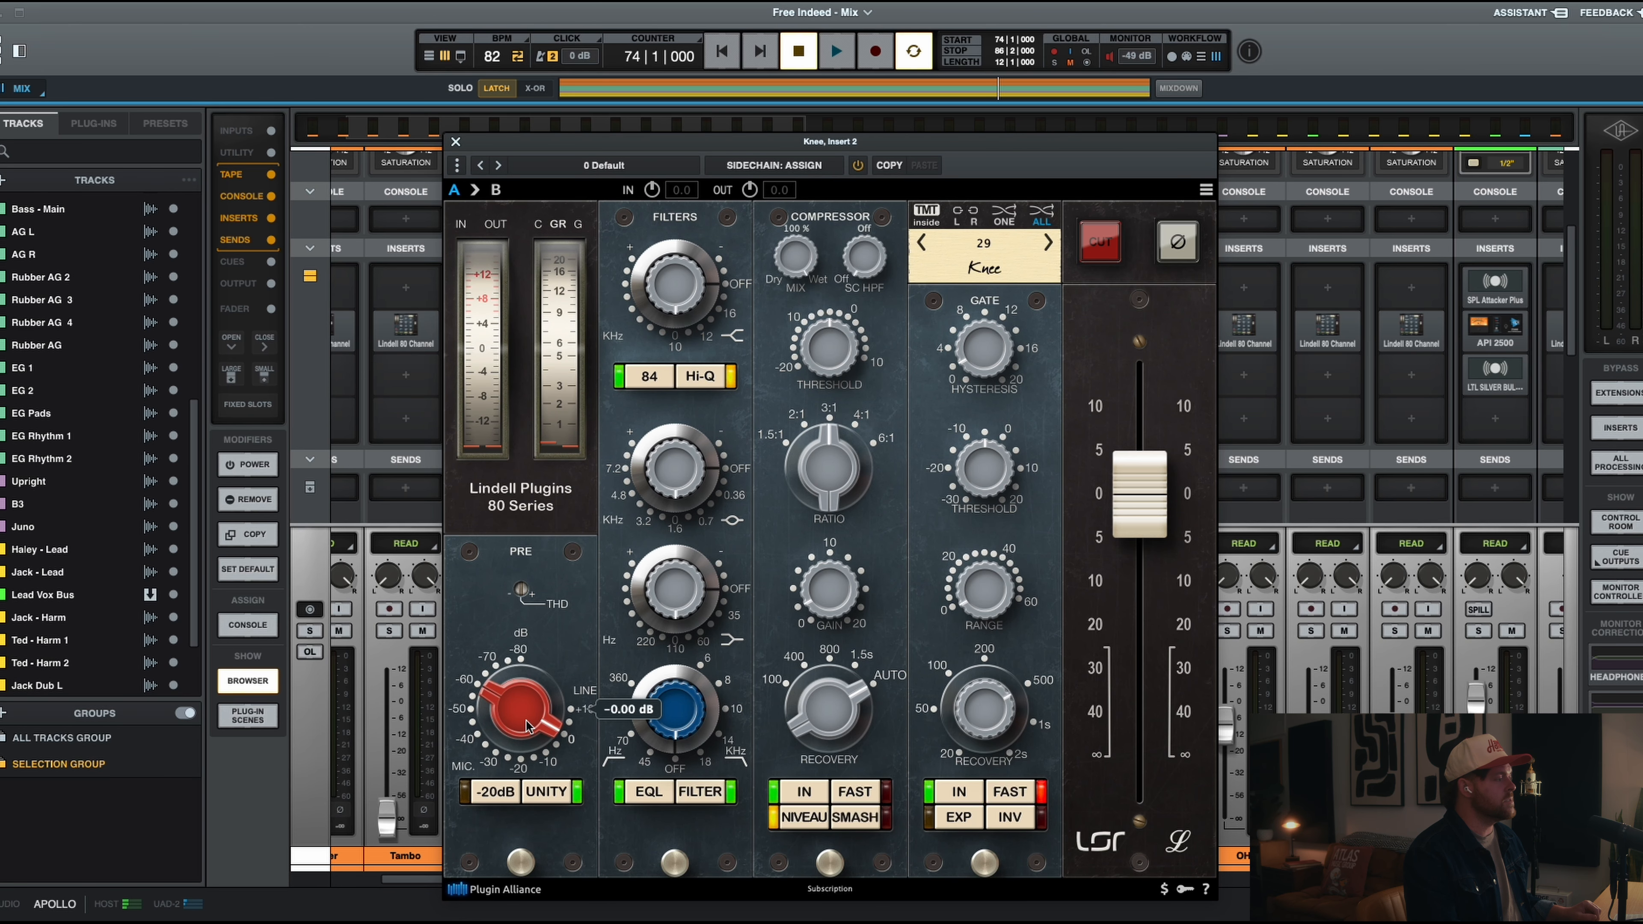
left_click_drag(529, 728, 532, 608)
key("space")
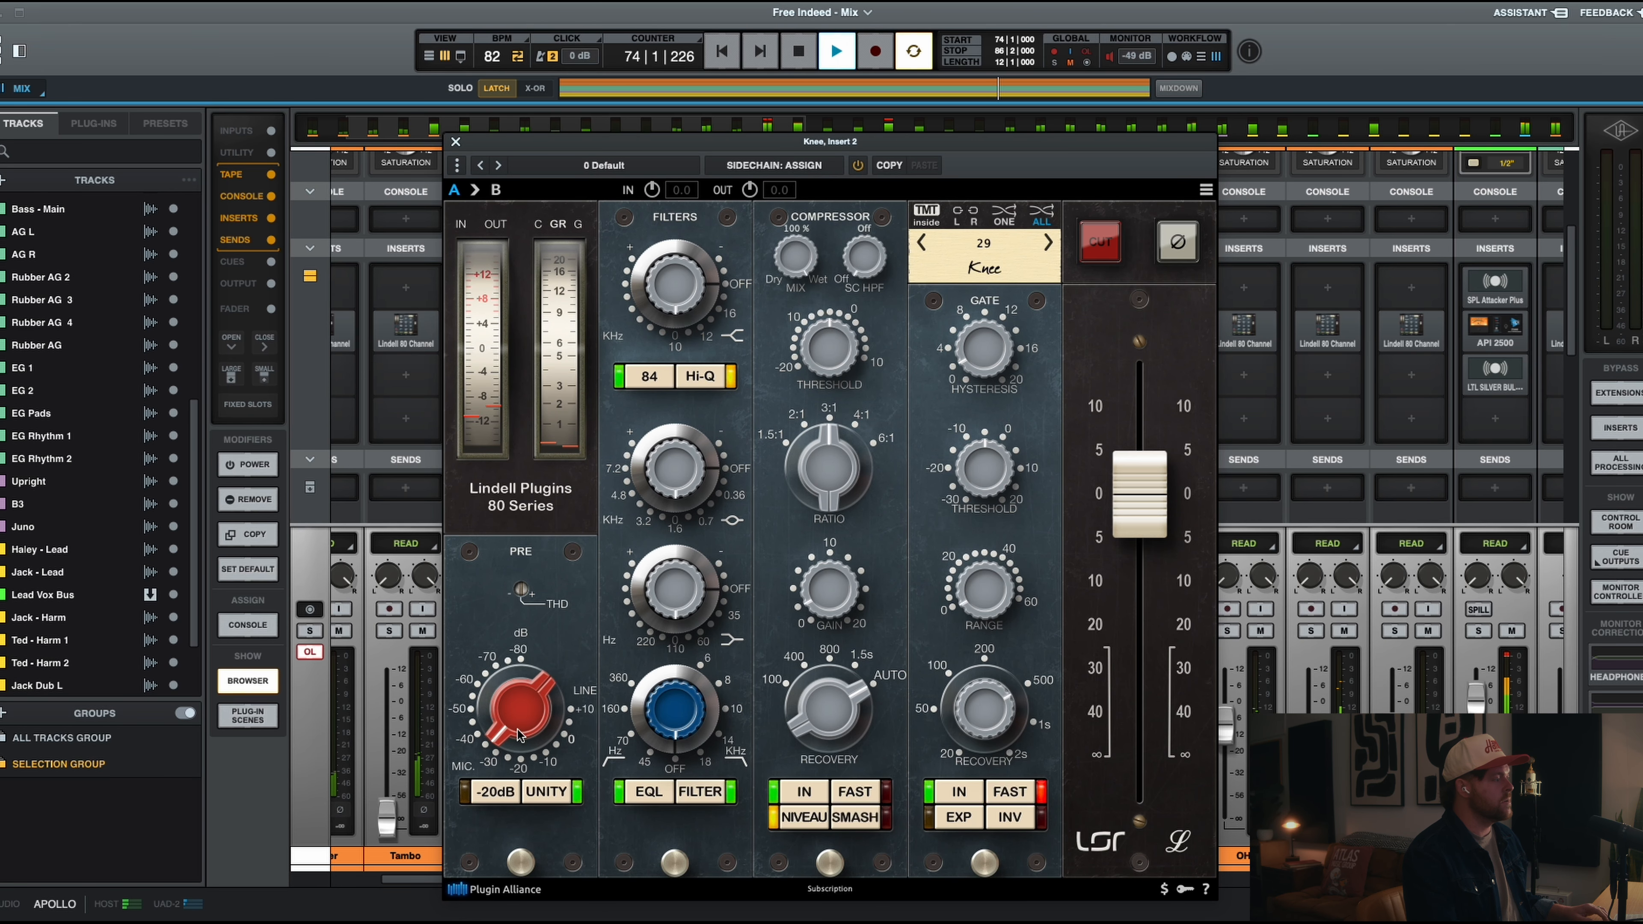
left_click_drag(520, 726, 567, 590)
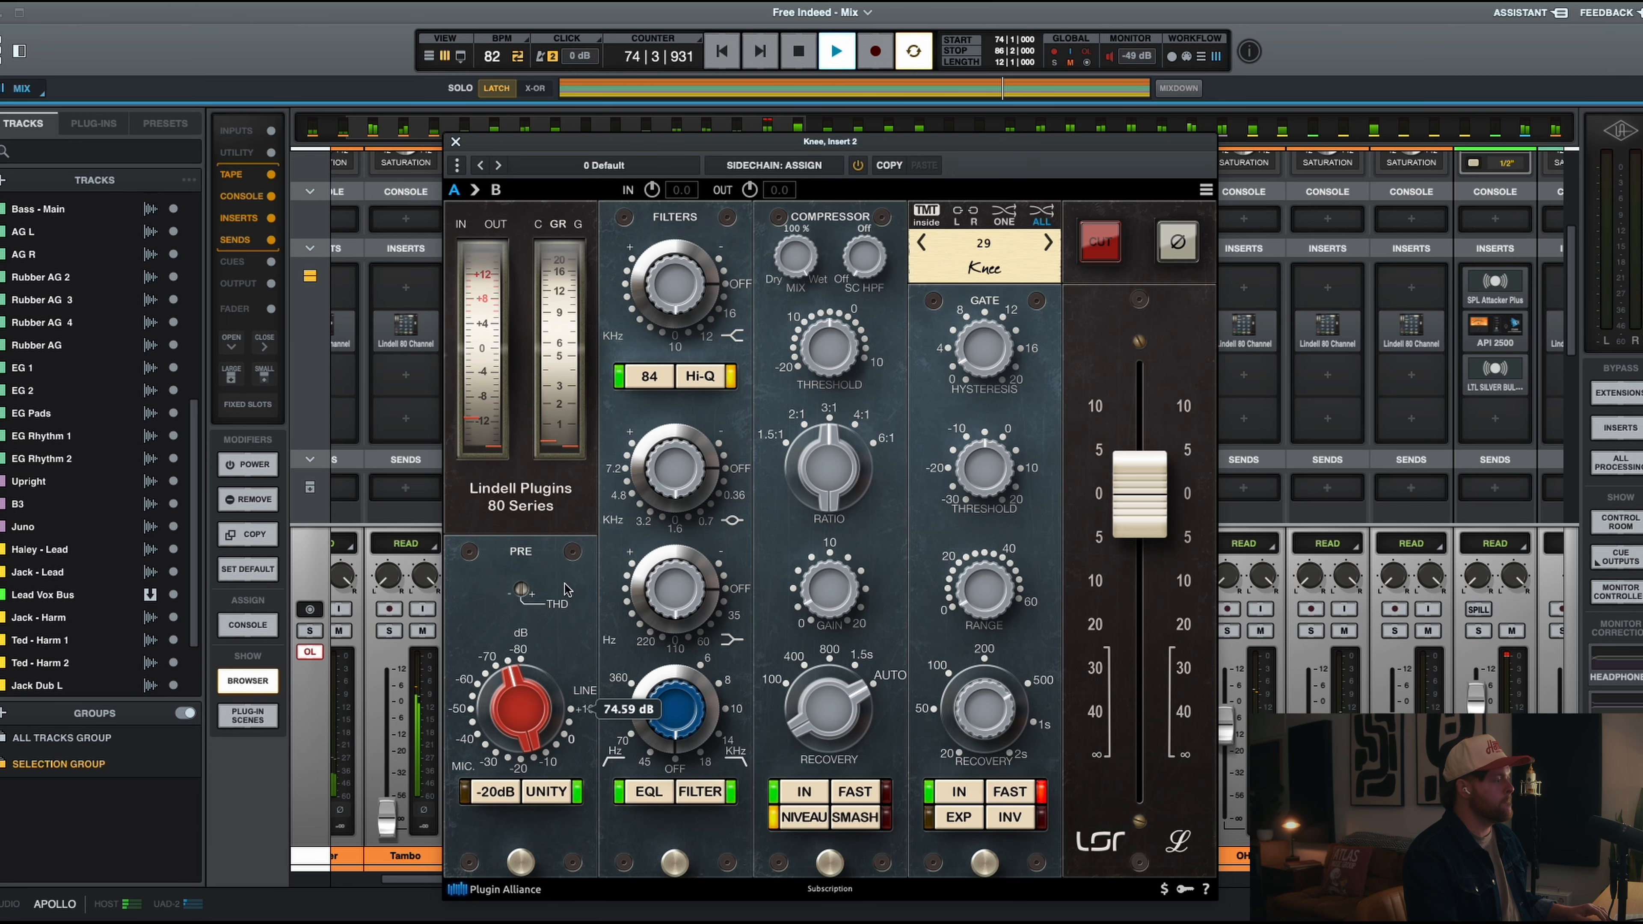
left_click(461, 141)
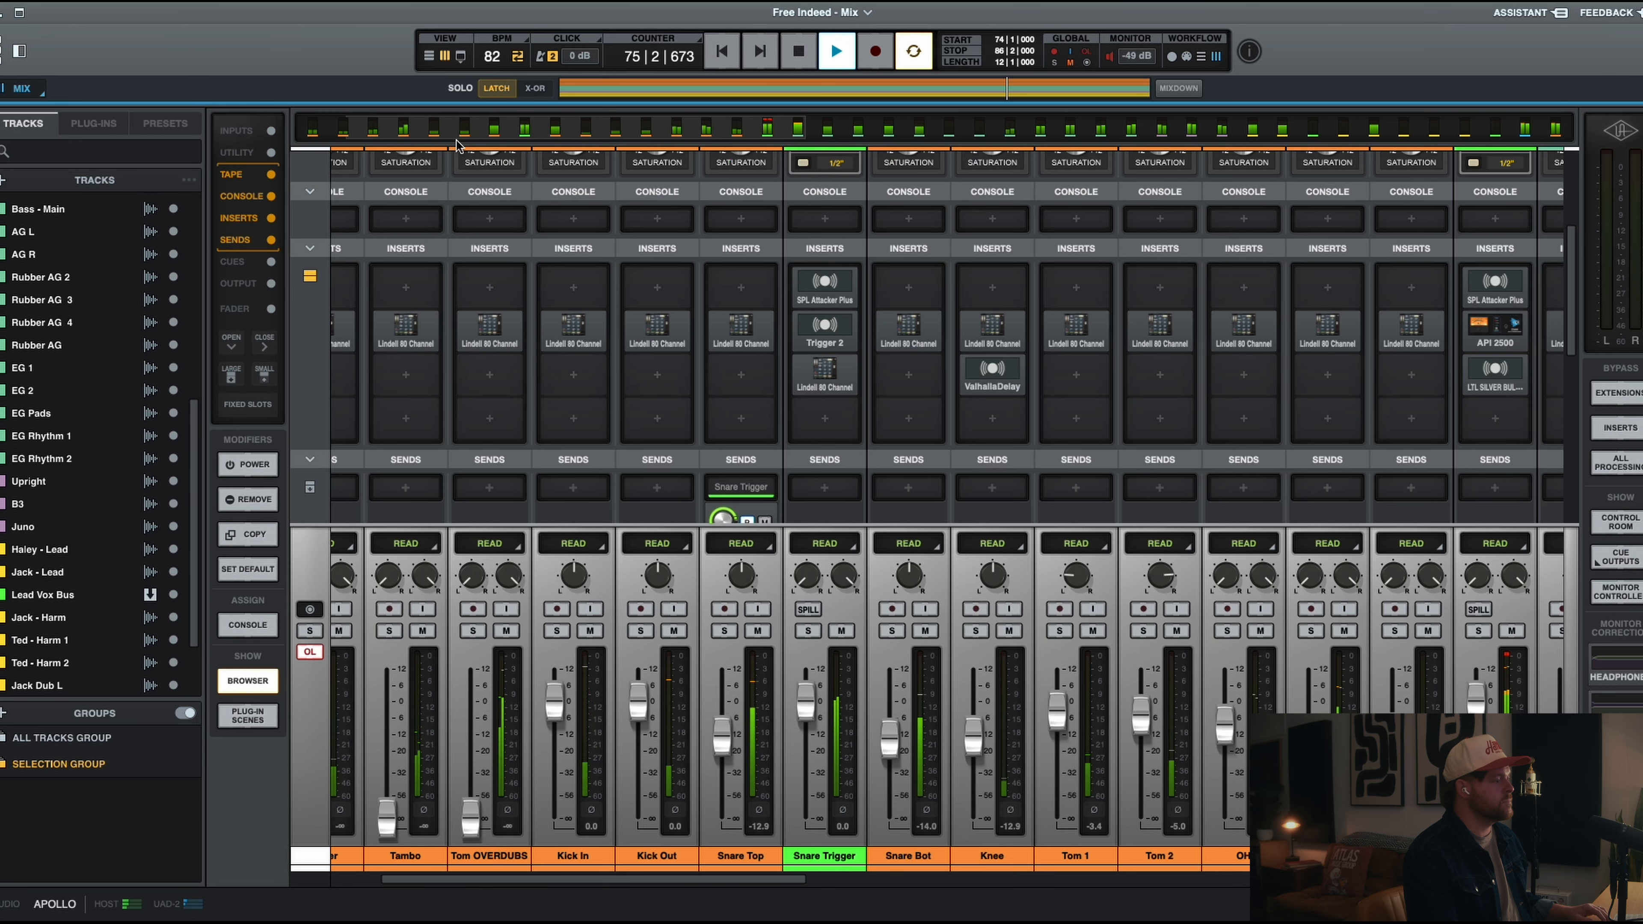
Step: Set the preamp gain on Knee's Lindell 80 Channel to 53.42 dB, bring the track's fader to -2.5 dB and stop playback
left_click_drag(980, 701, 979, 633)
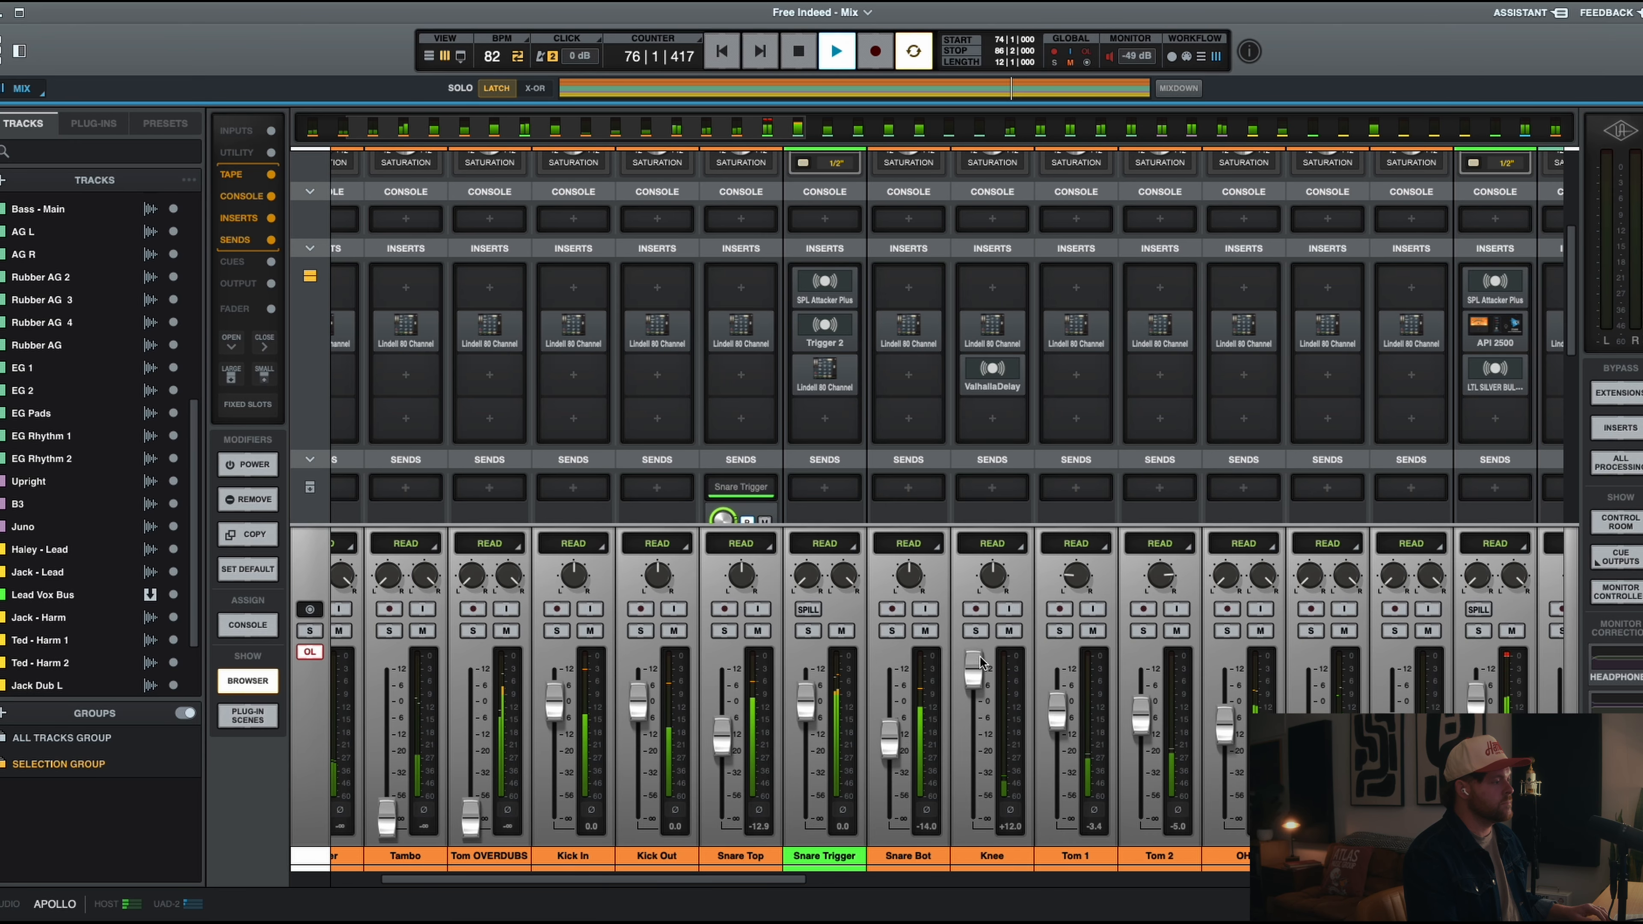
mouse_move(1004, 387)
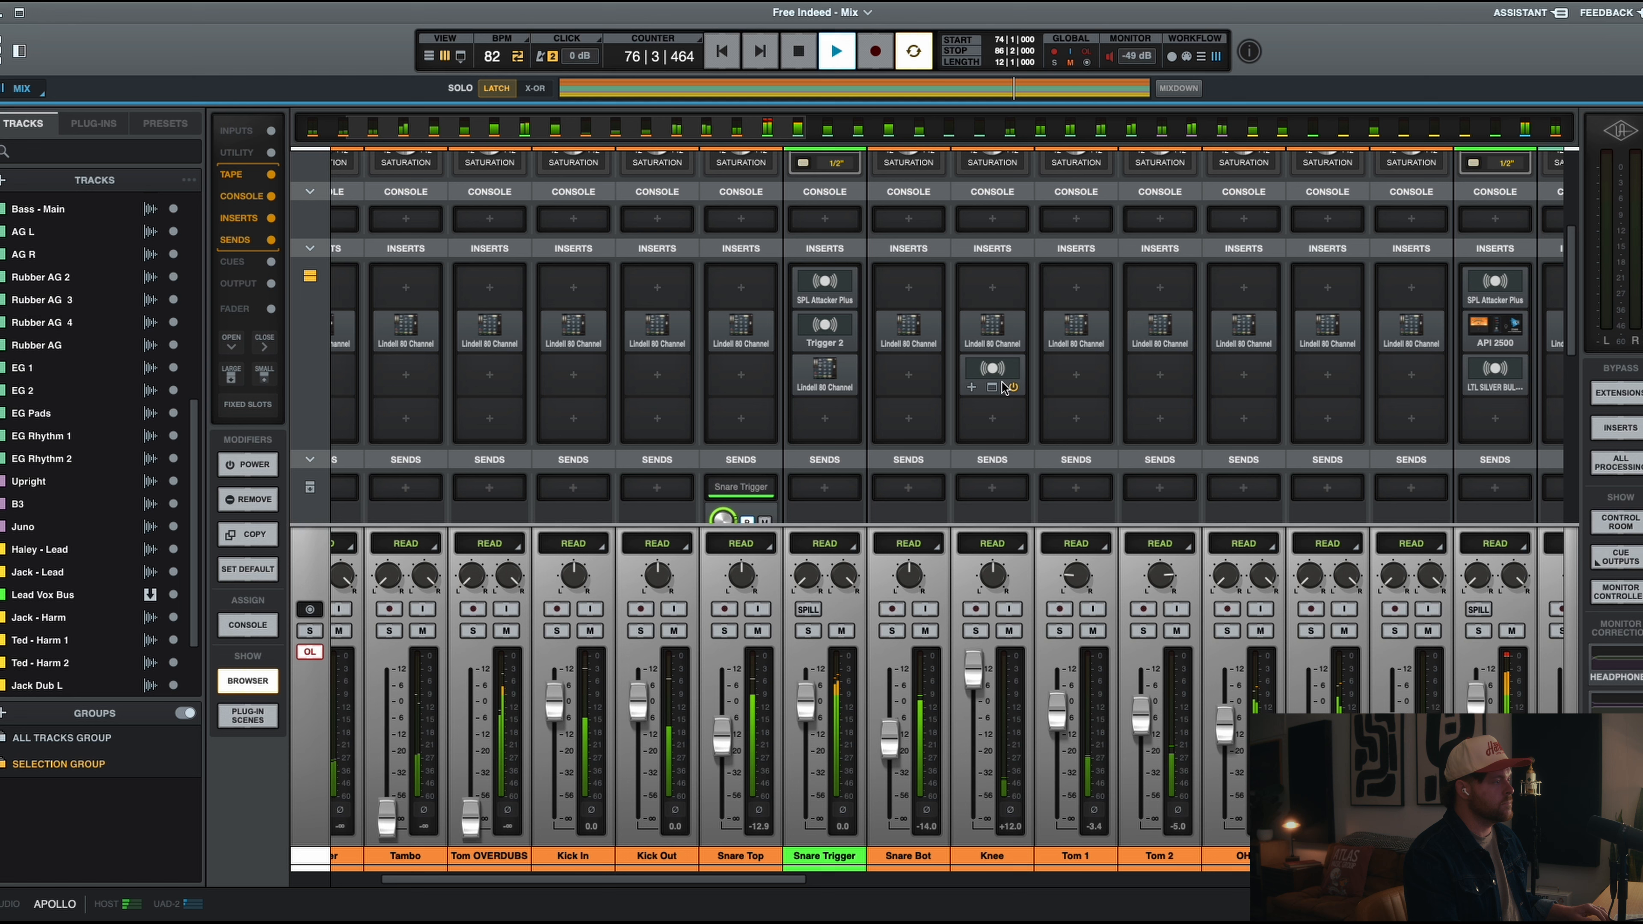
left_click(1005, 328)
left_click_drag(543, 718, 508, 786)
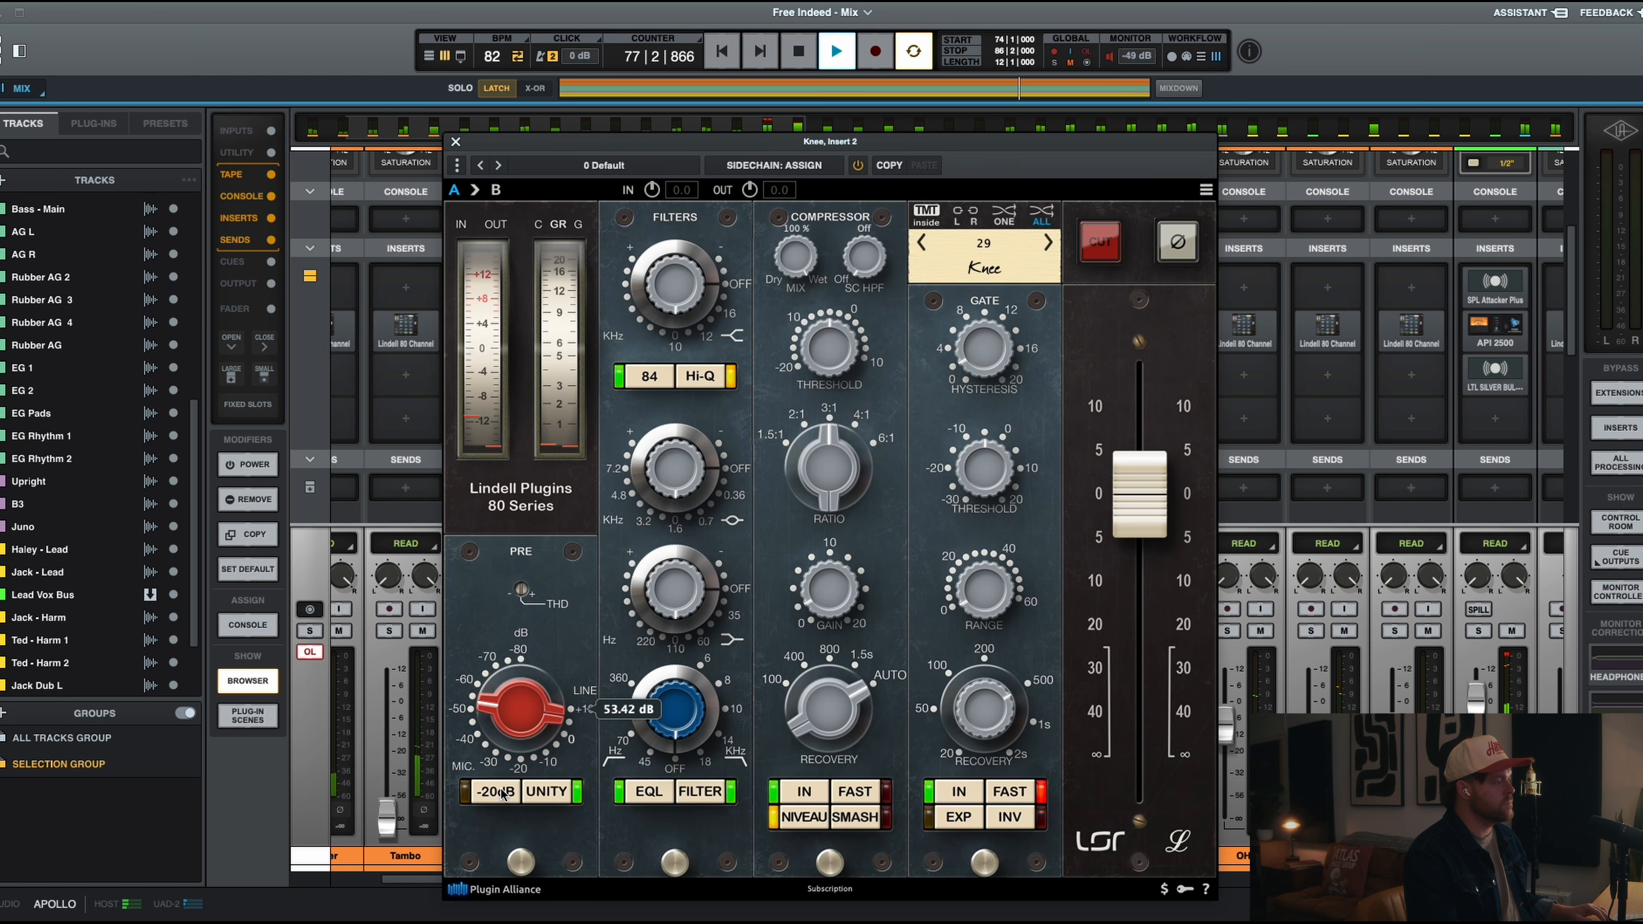
left_click(456, 140)
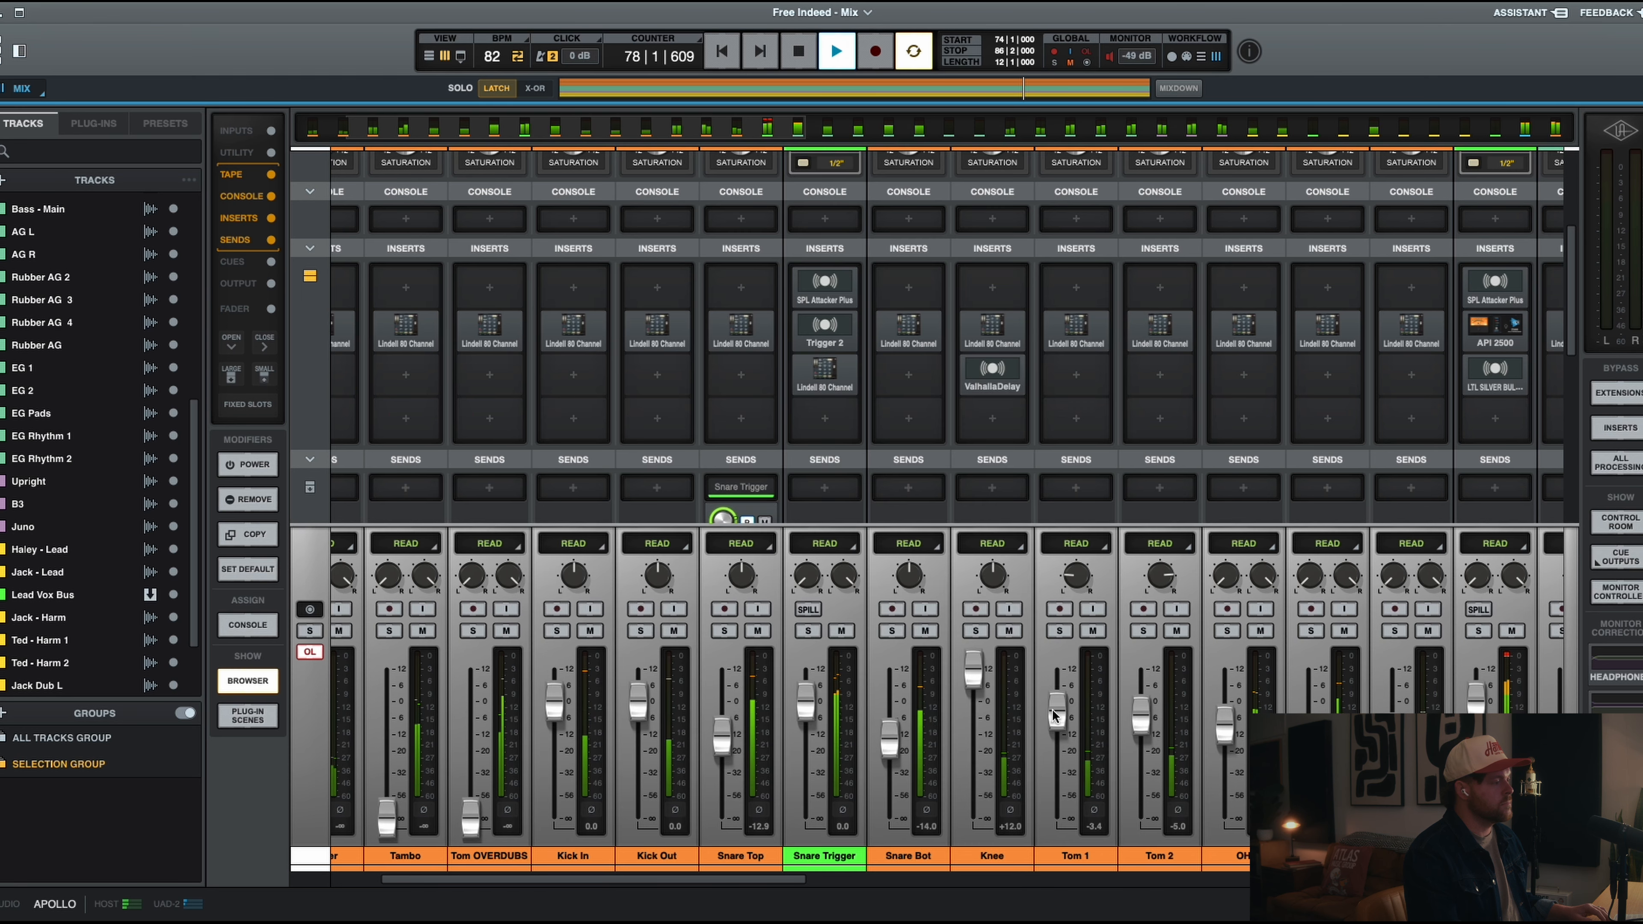
left_click_drag(974, 670, 973, 719)
key("space")
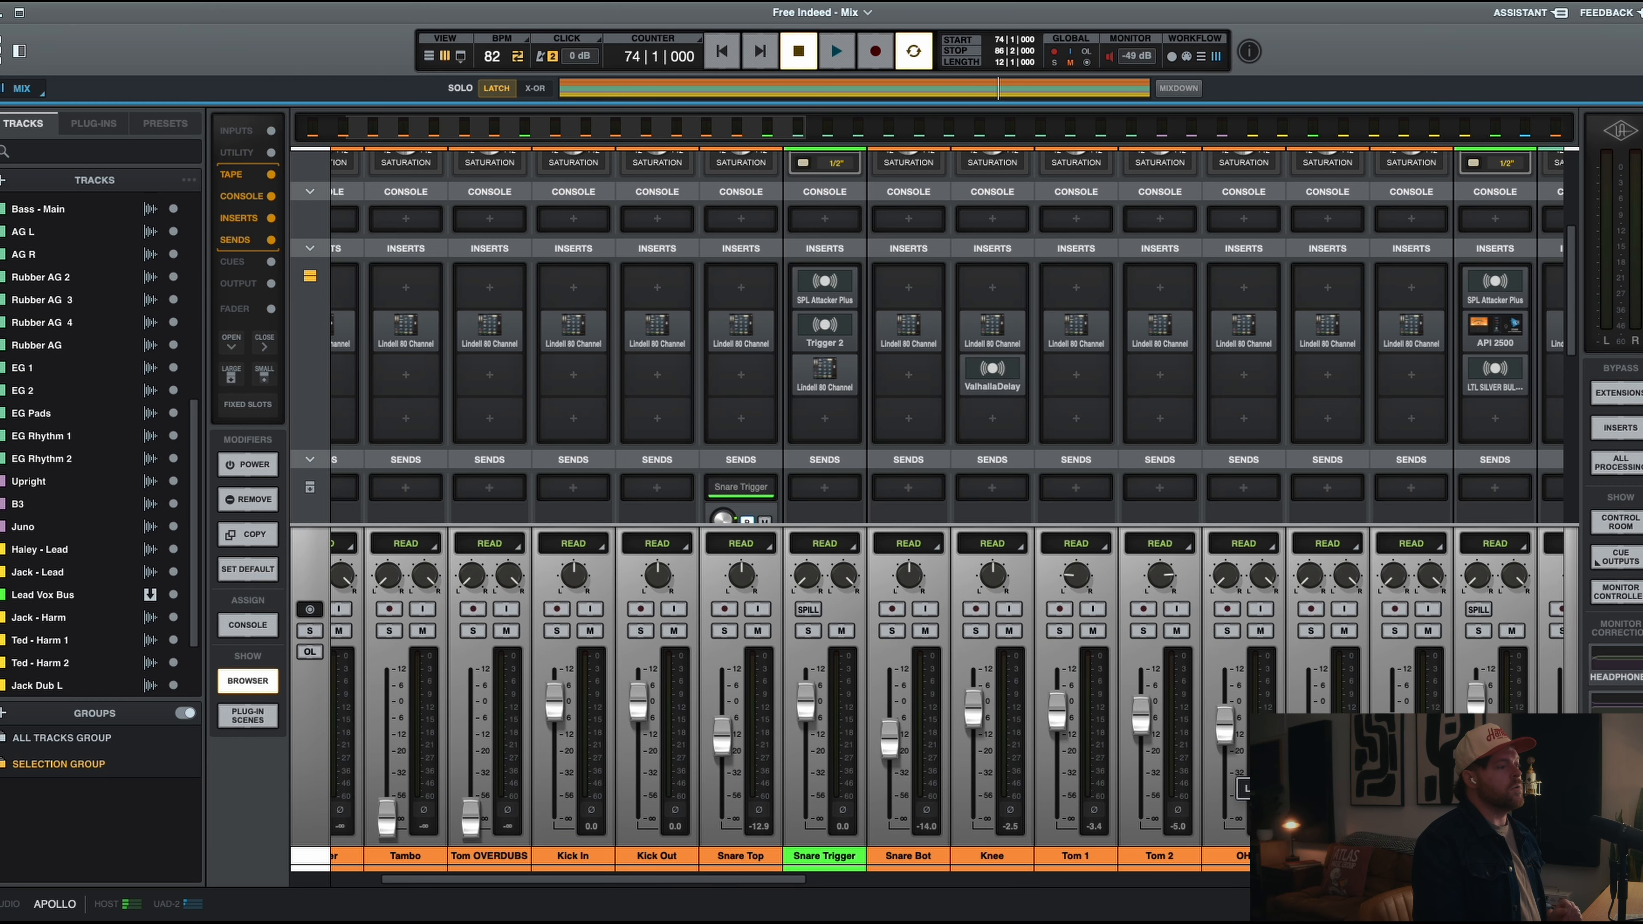
Step: While the loop plays, switch the Shaker track's stereo pan mode to Simple and raise its fader to -3.8 dB
scroll(926, 335, "right", 3)
scroll(926, 335, "left", 2)
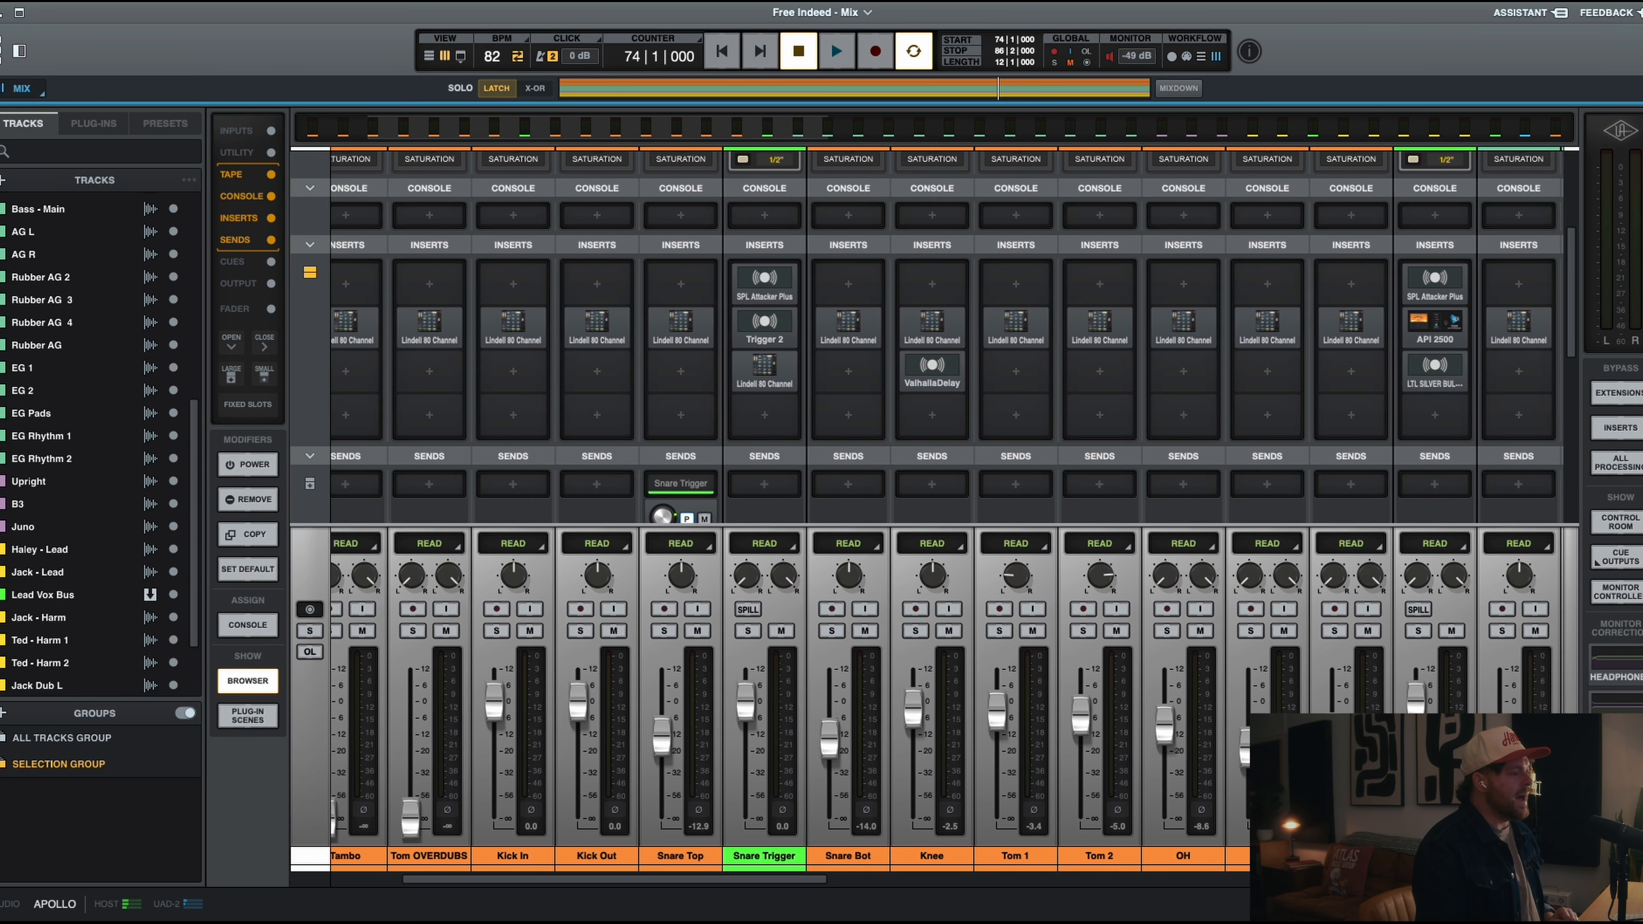
scroll(926, 335, "left", 2)
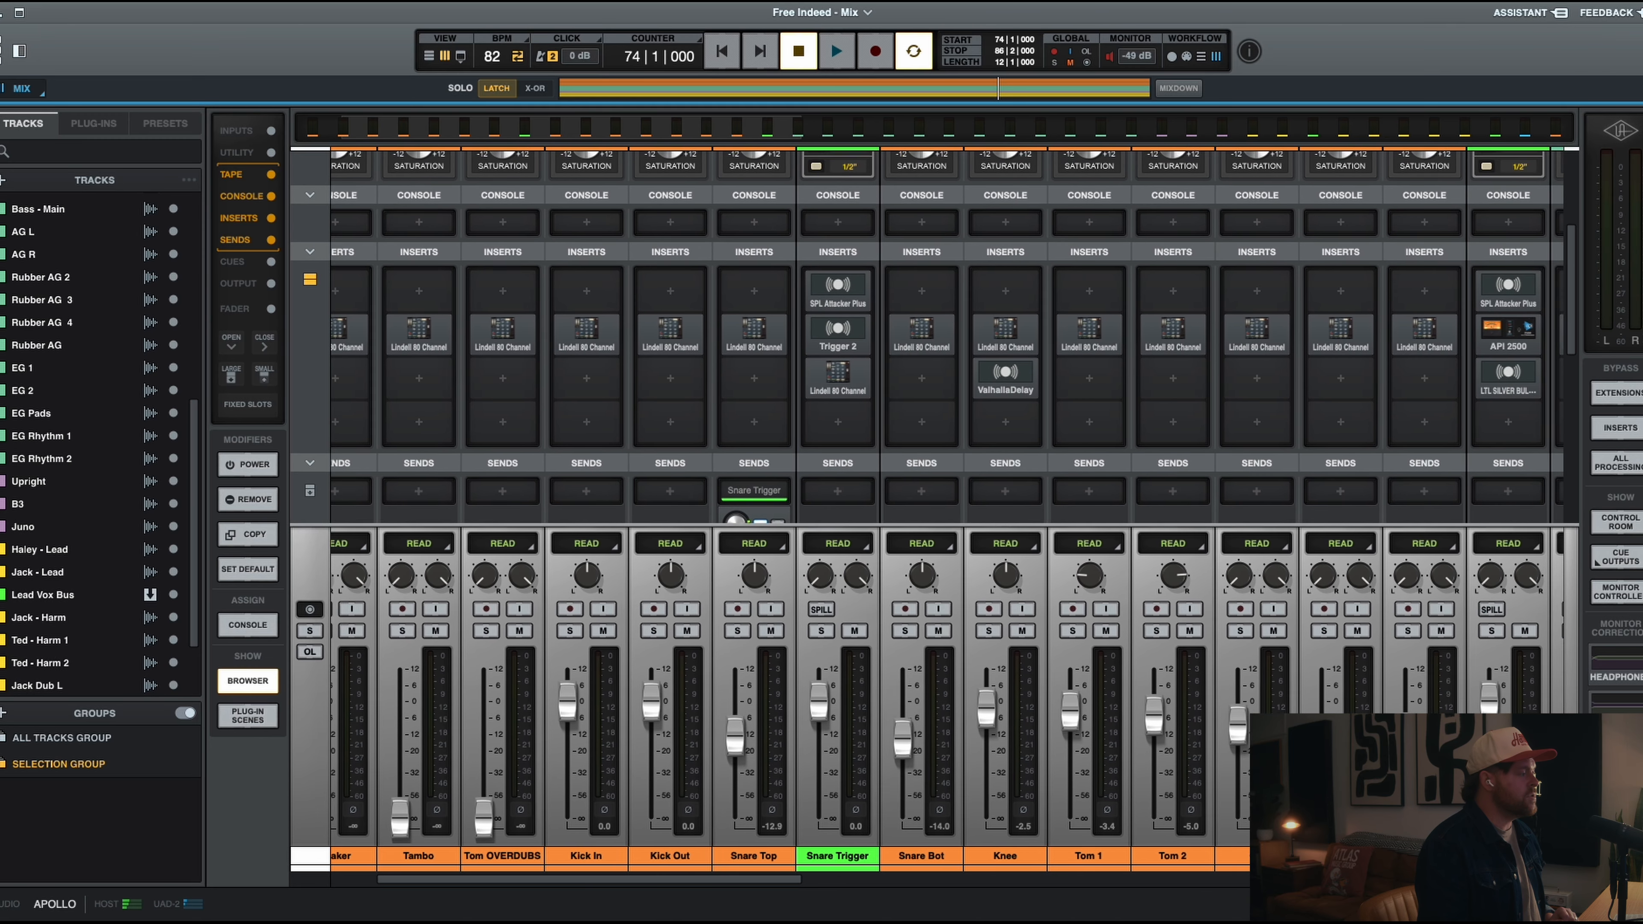
scroll(926, 335, "left", 3)
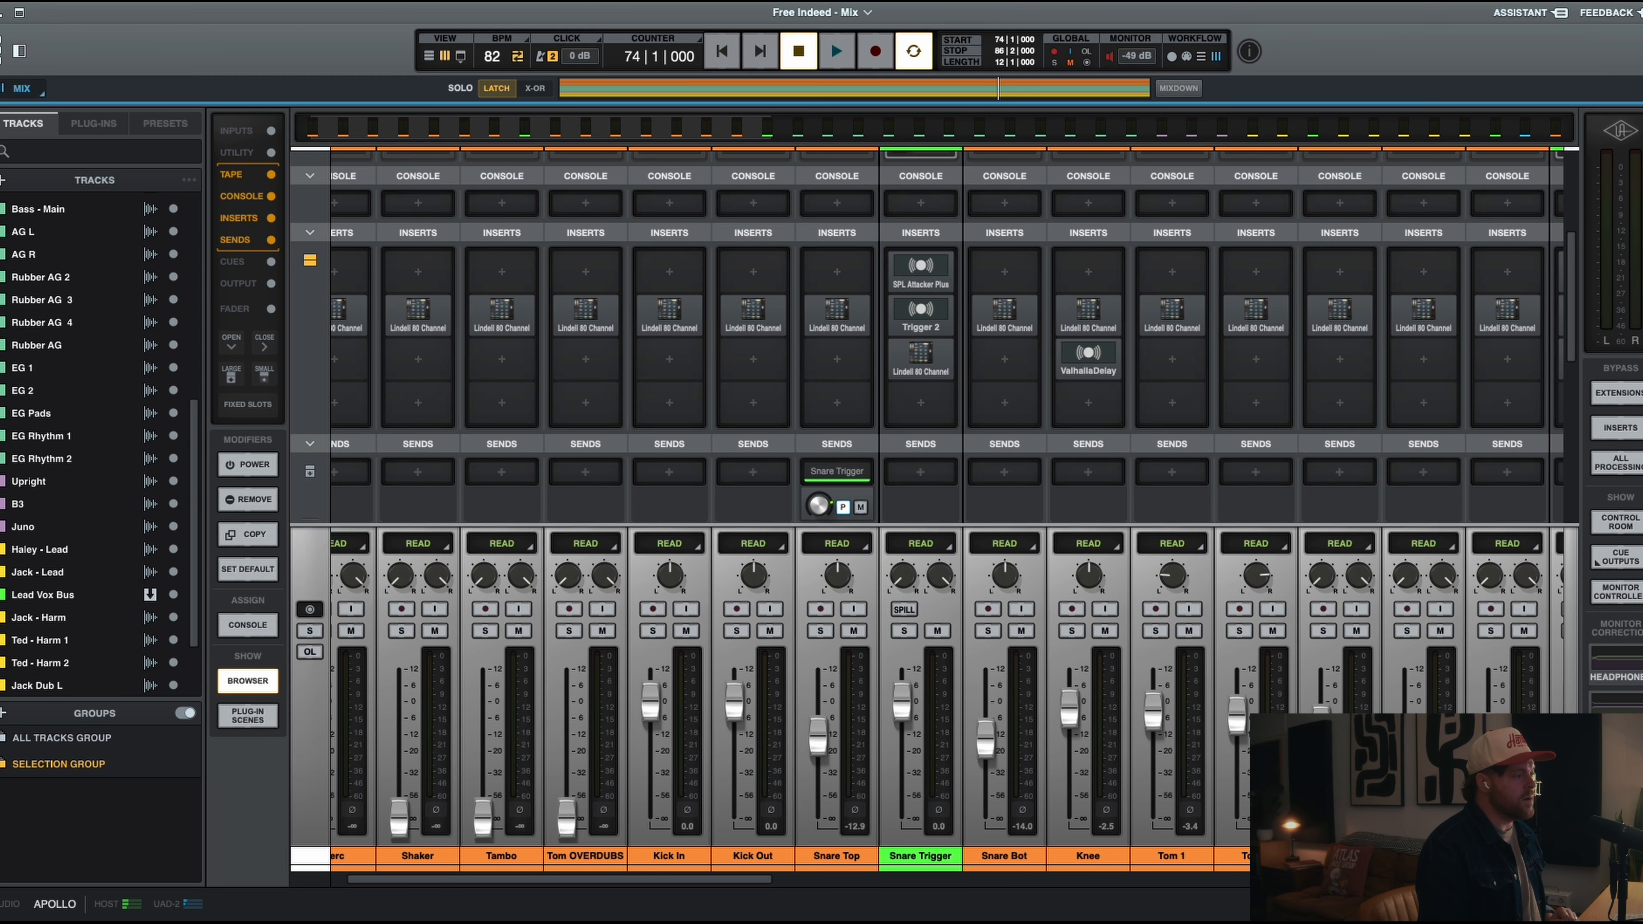
scroll(926, 335, "down", 1)
scroll(926, 335, "left", 1)
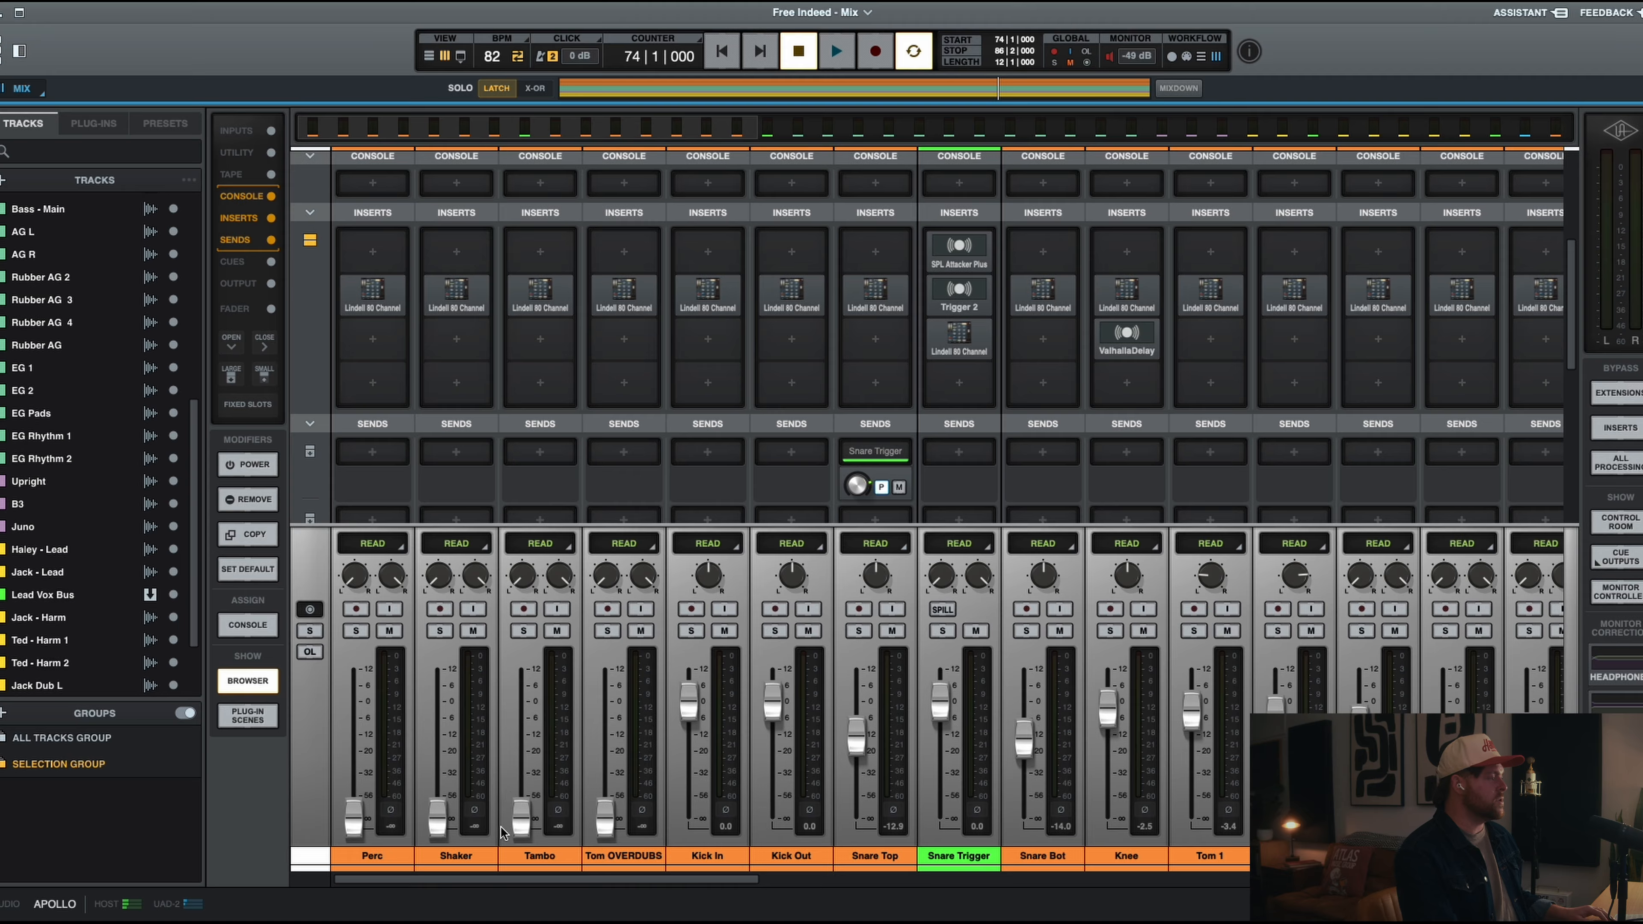
key("space")
left_click_drag(437, 818, 444, 703)
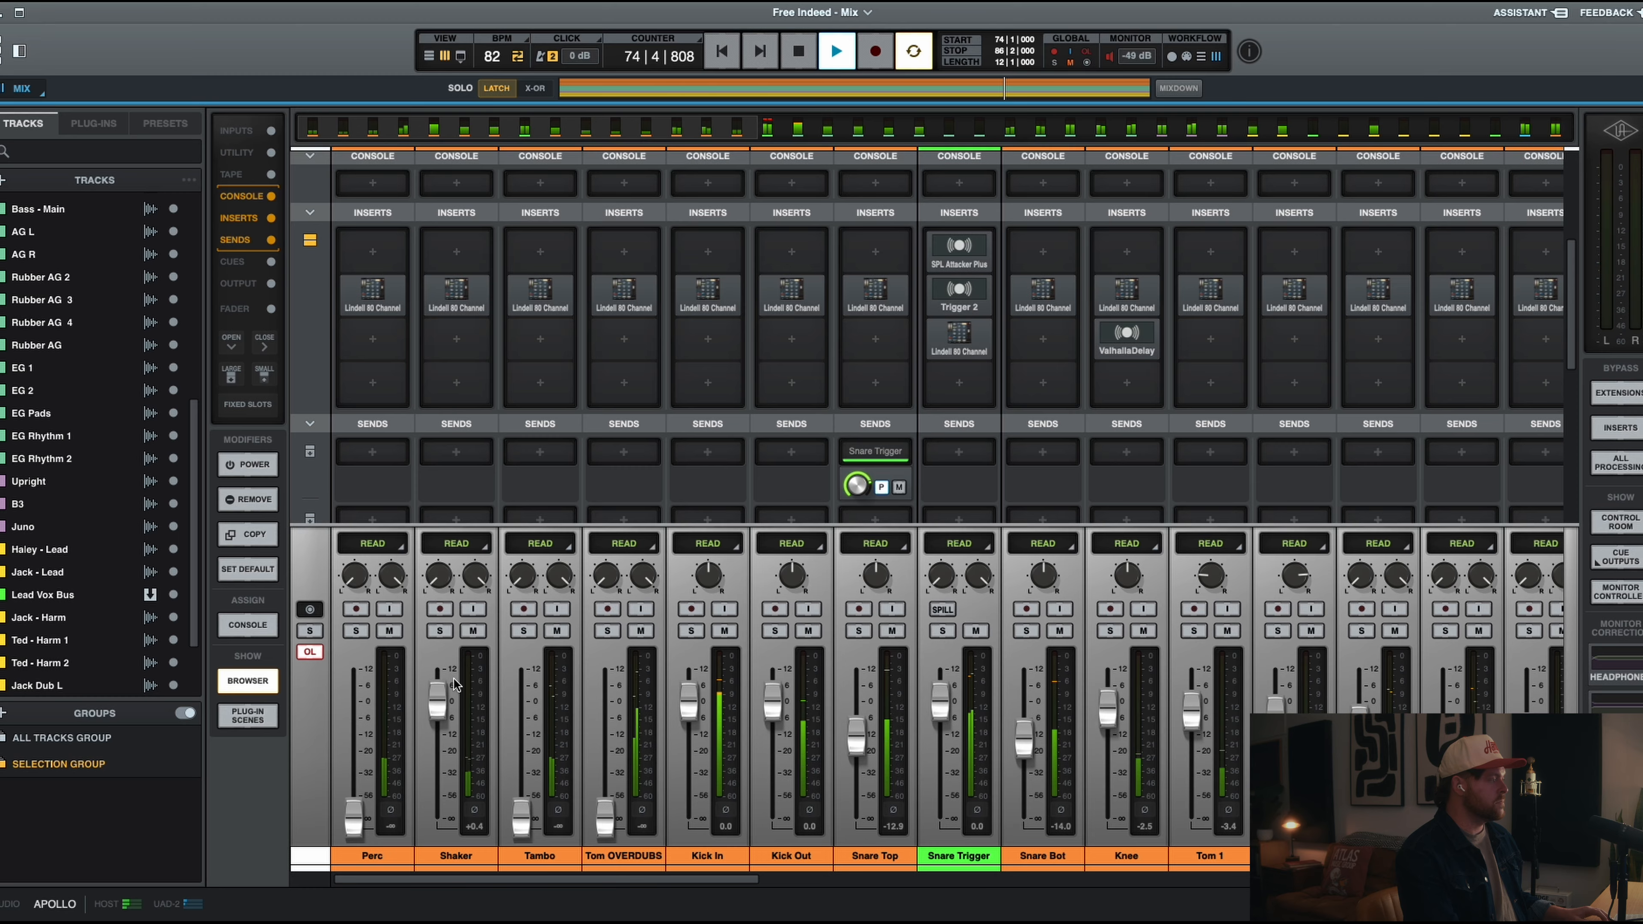
right_click(475, 580)
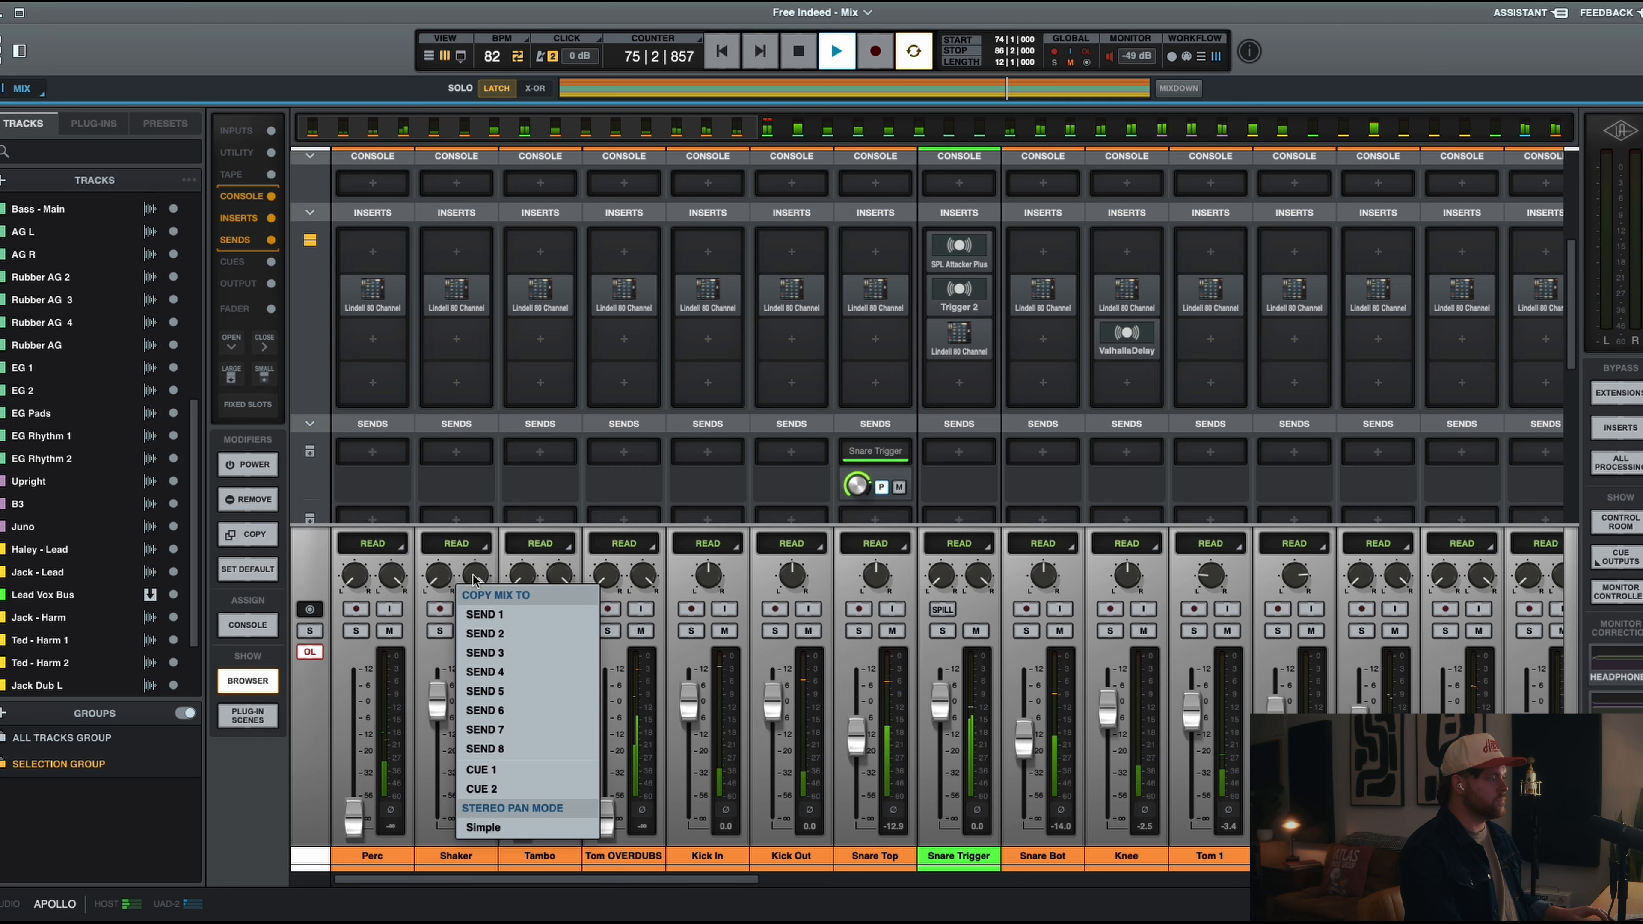
left_click(568, 827)
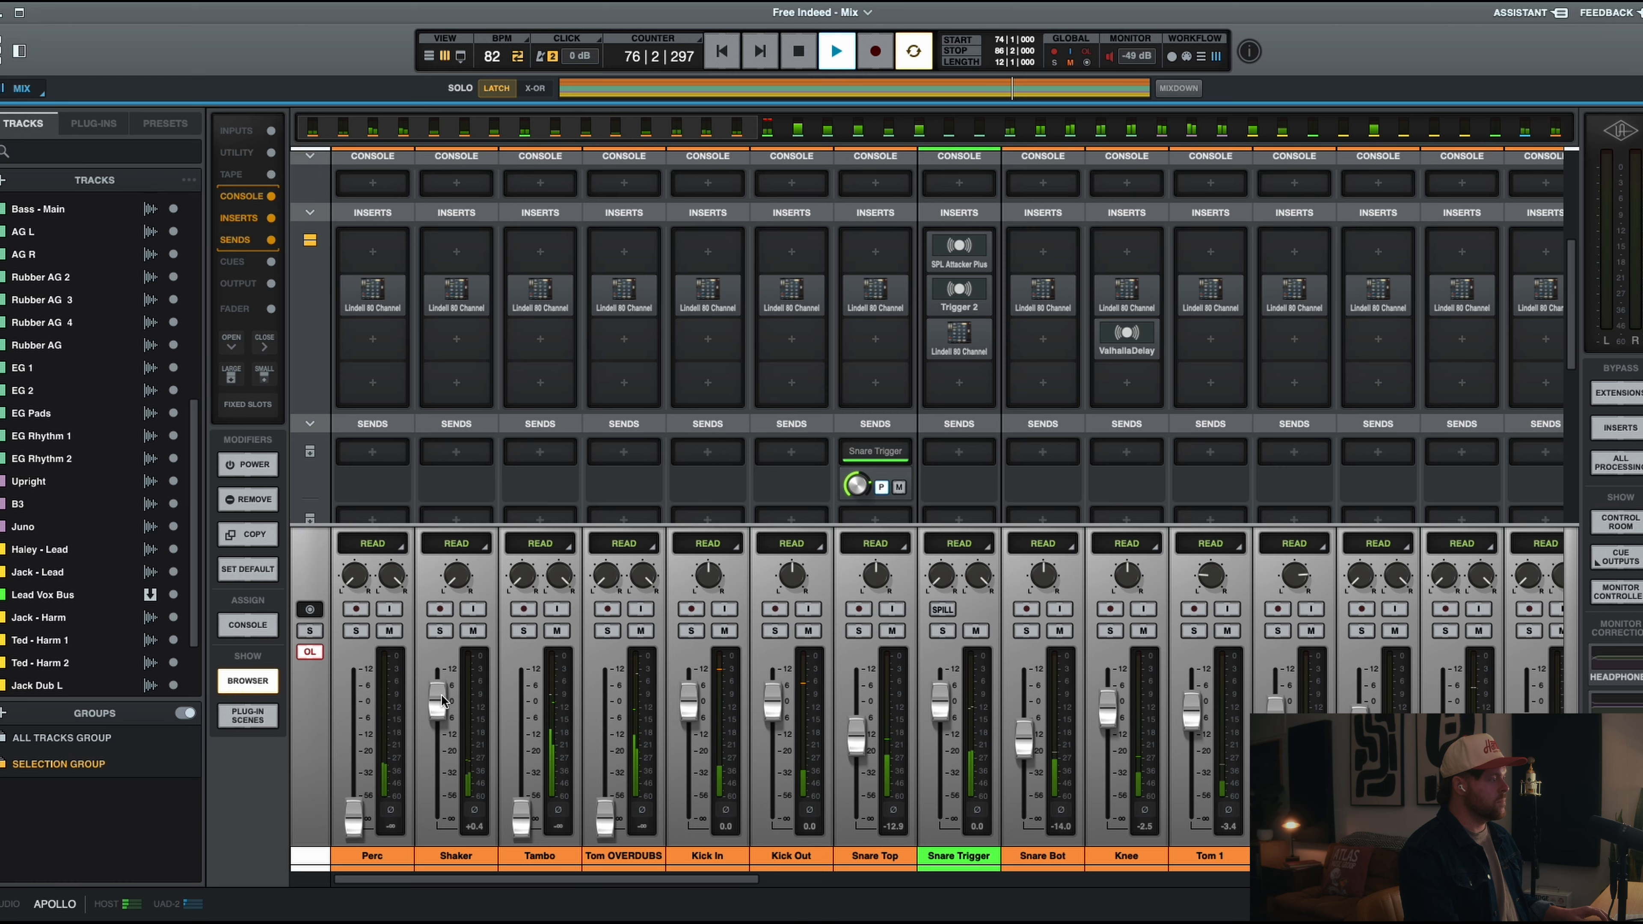
left_click_drag(441, 695, 441, 709)
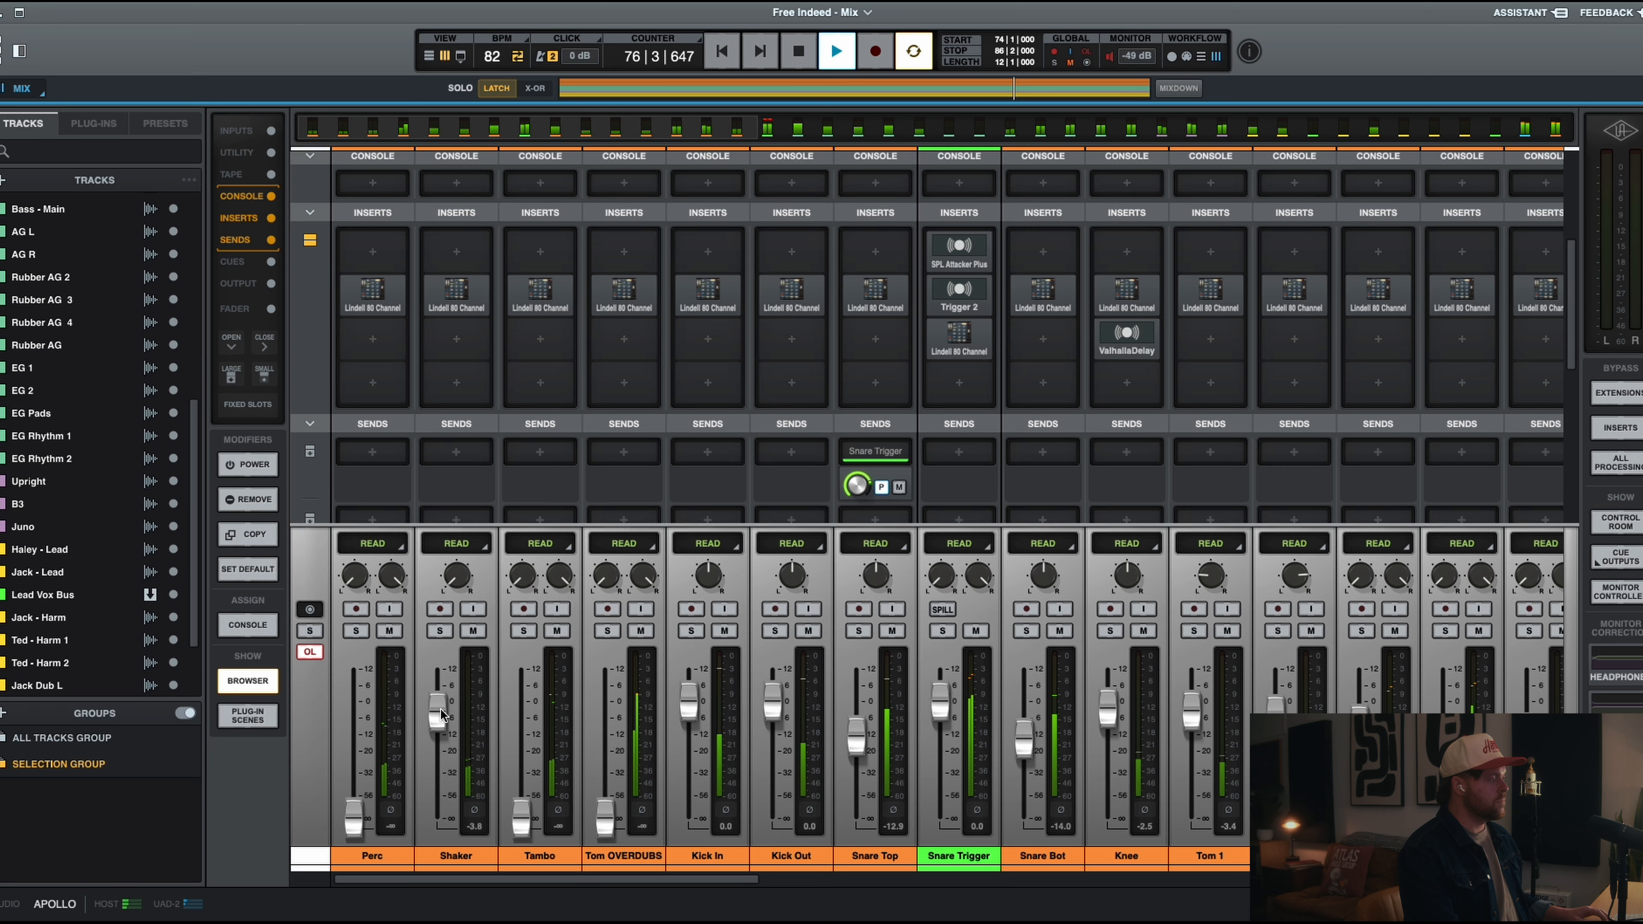
Step: Switch the Tambo track's stereo pan mode to Simple and raise its fader to -4.7 dB
right_click(548, 578)
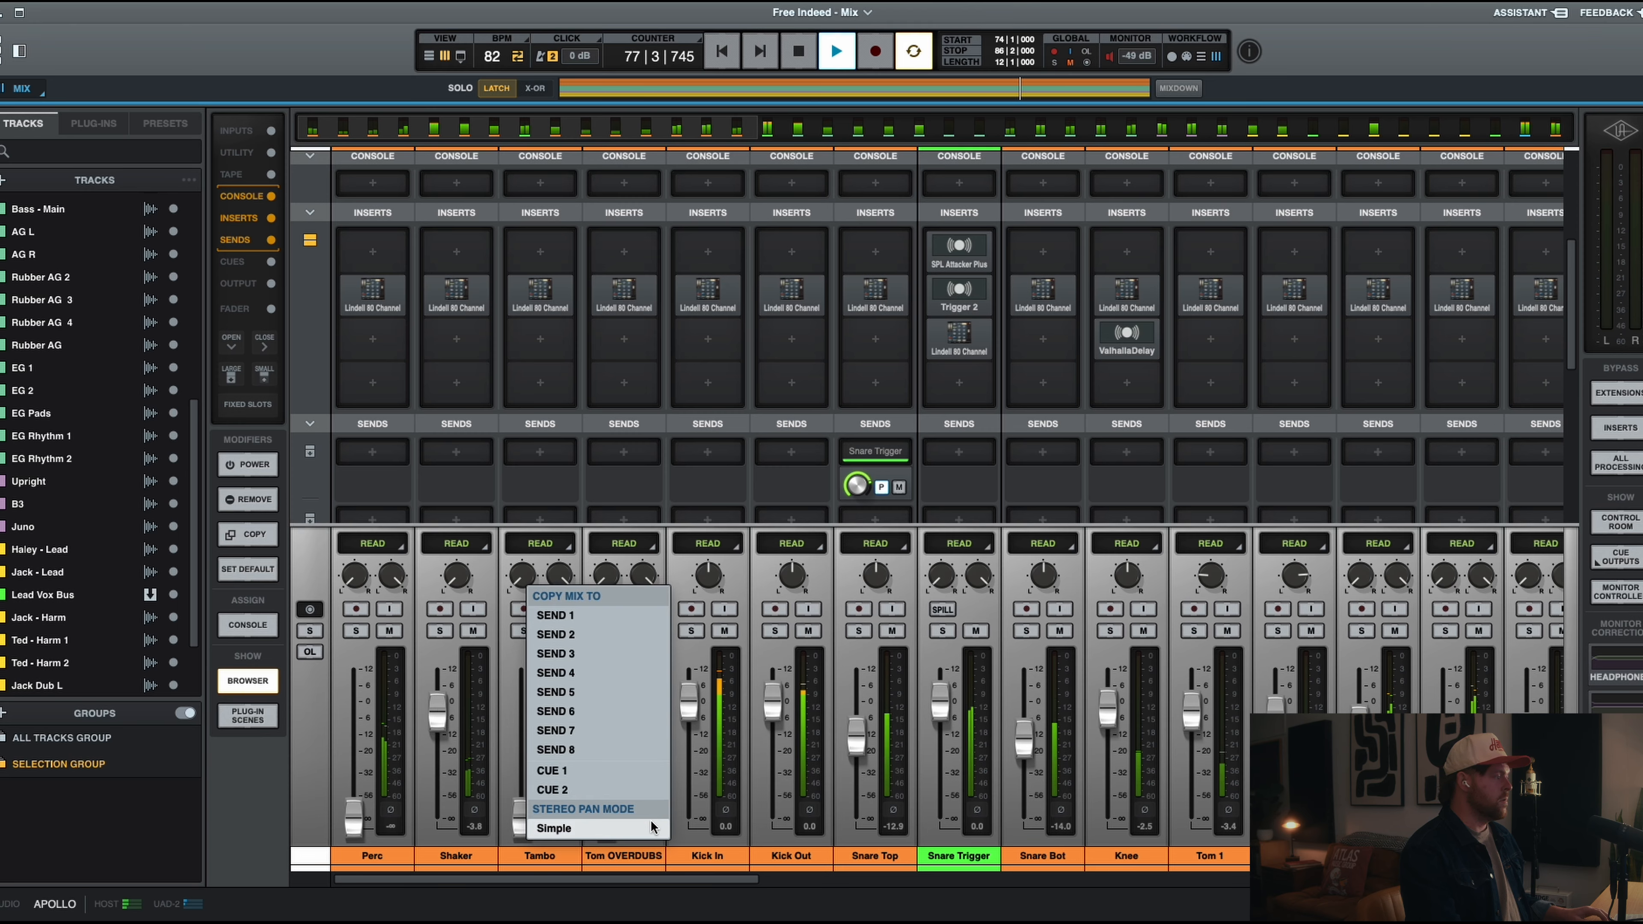
left_click(645, 834)
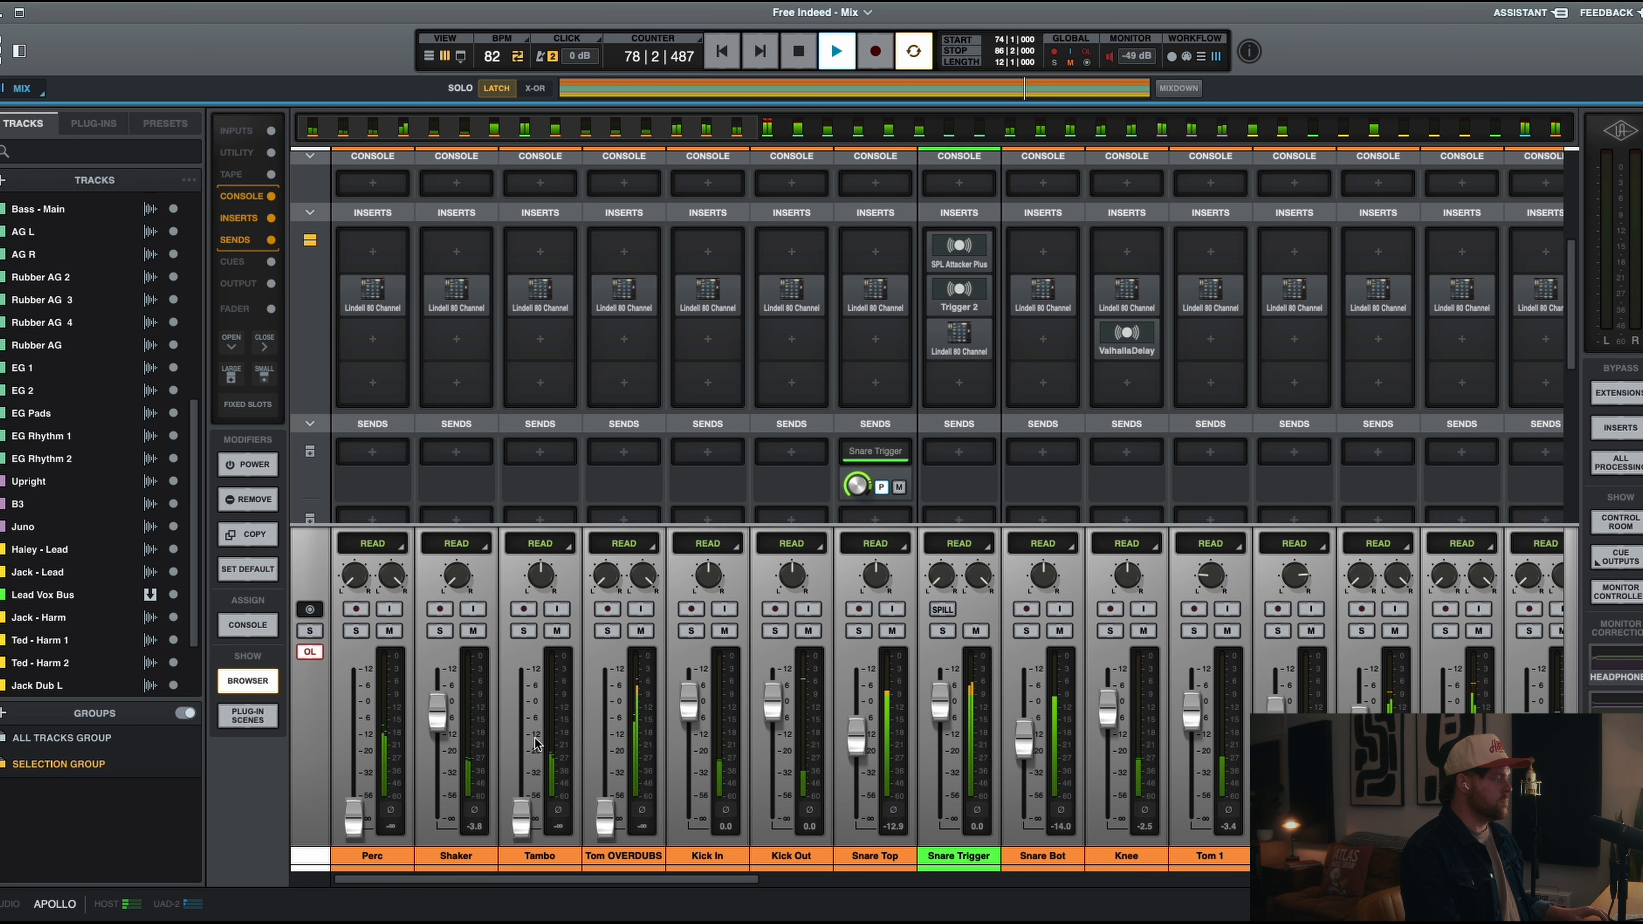
left_click_drag(529, 809, 529, 703)
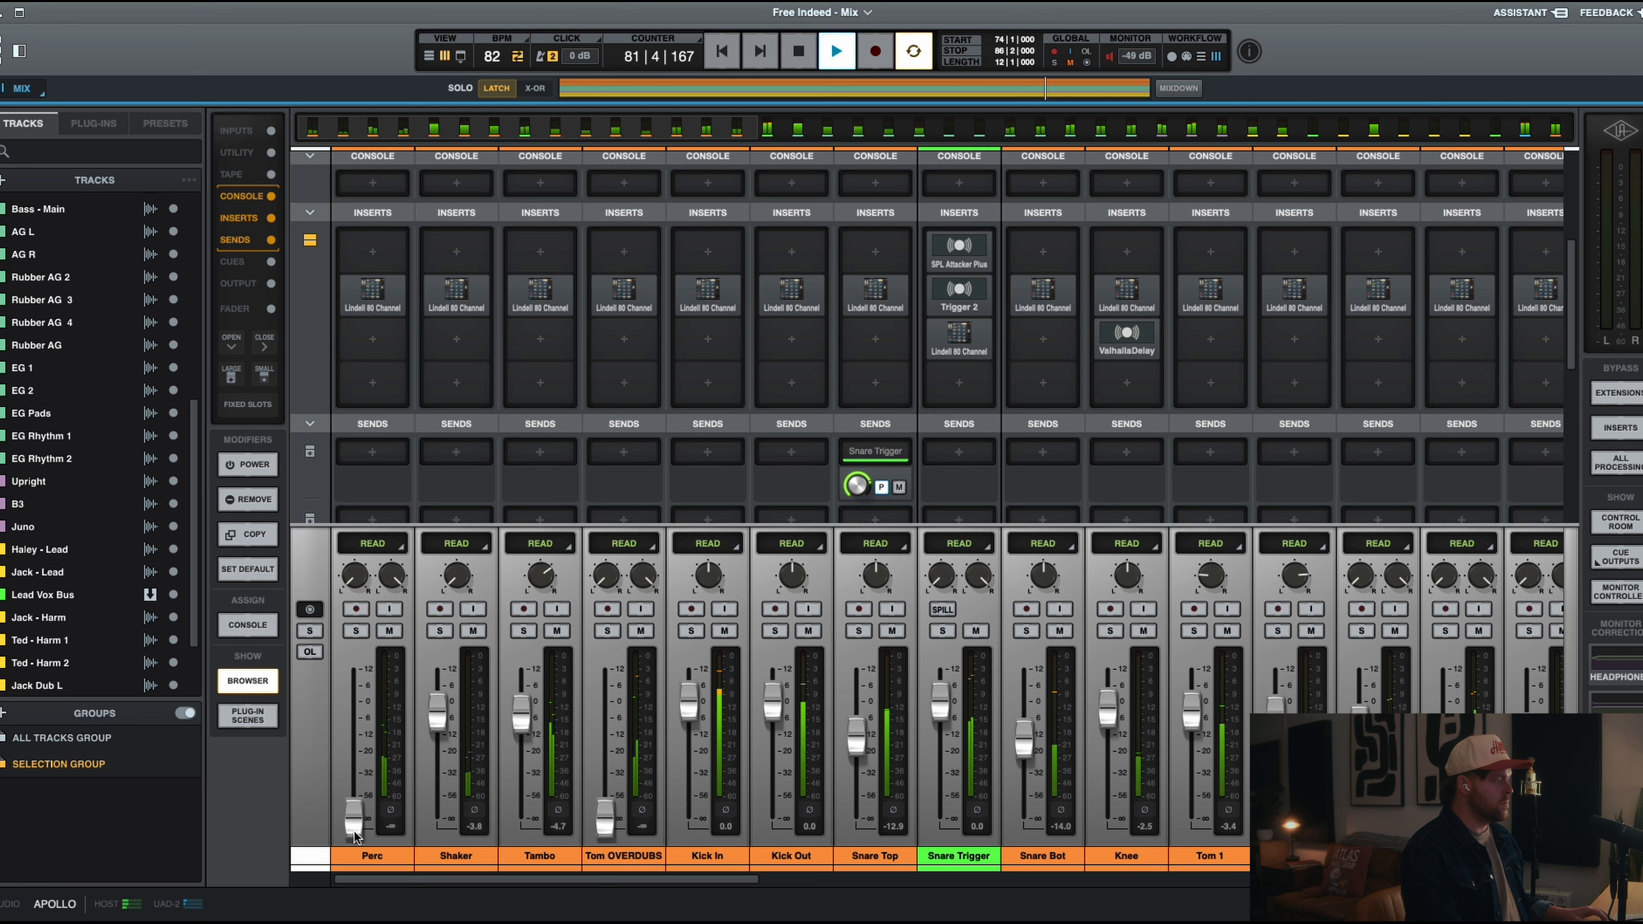
Step: Set the compressor mix on Perc's Lindell 80 Channel to 44% and bring the track's fader to -4.1 dB
left_click_drag(353, 816, 366, 729)
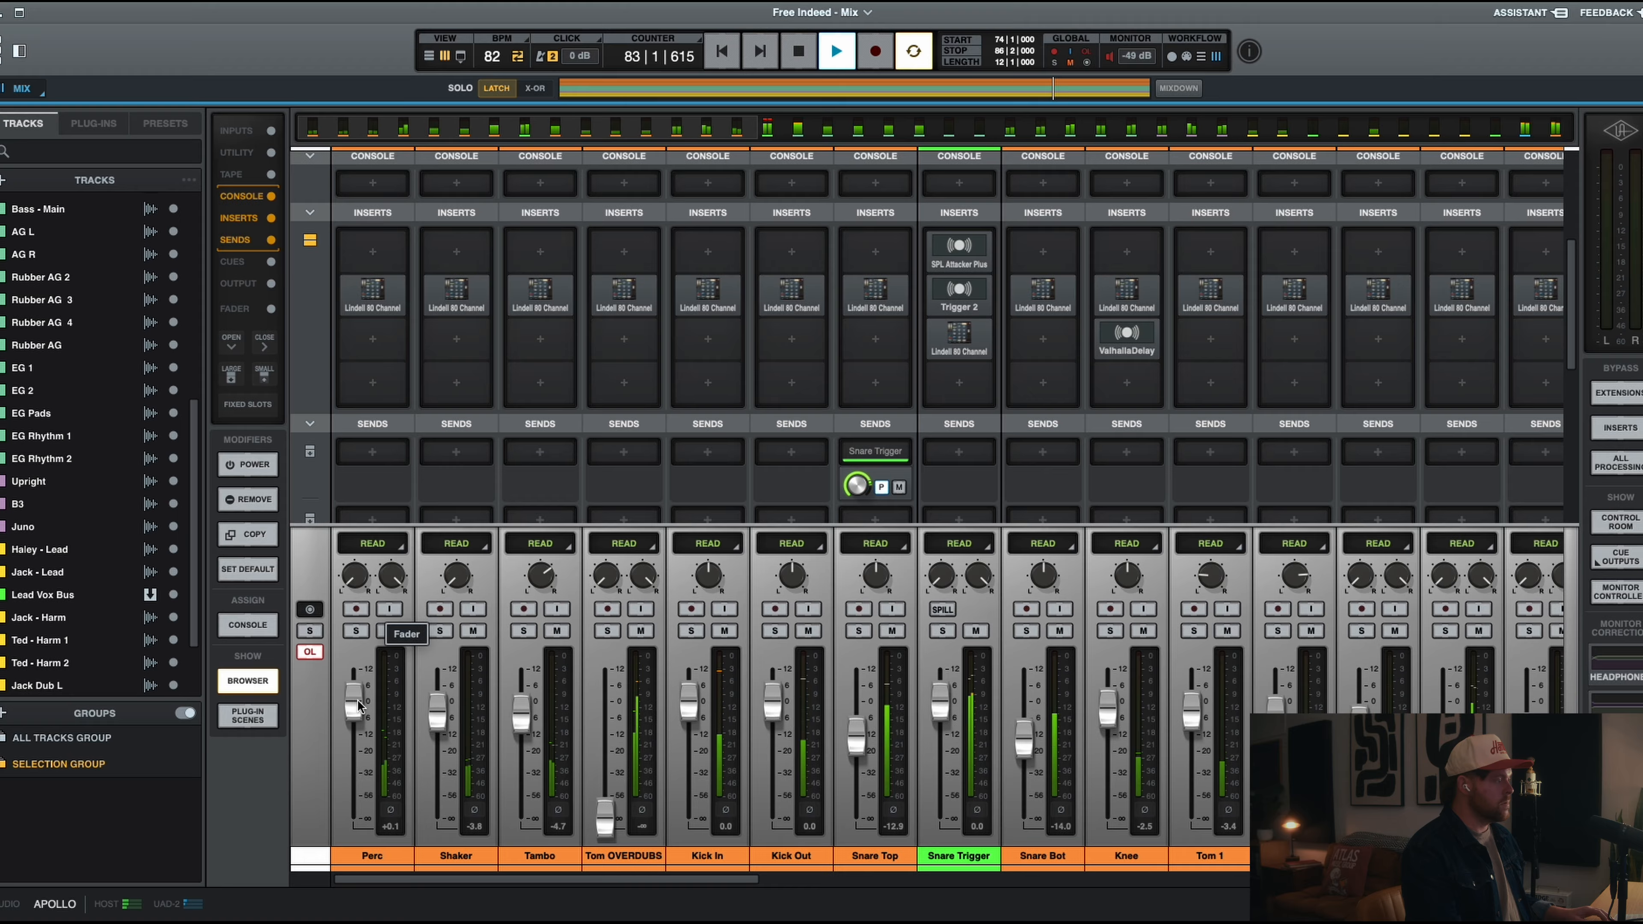
left_click_drag(358, 705, 359, 712)
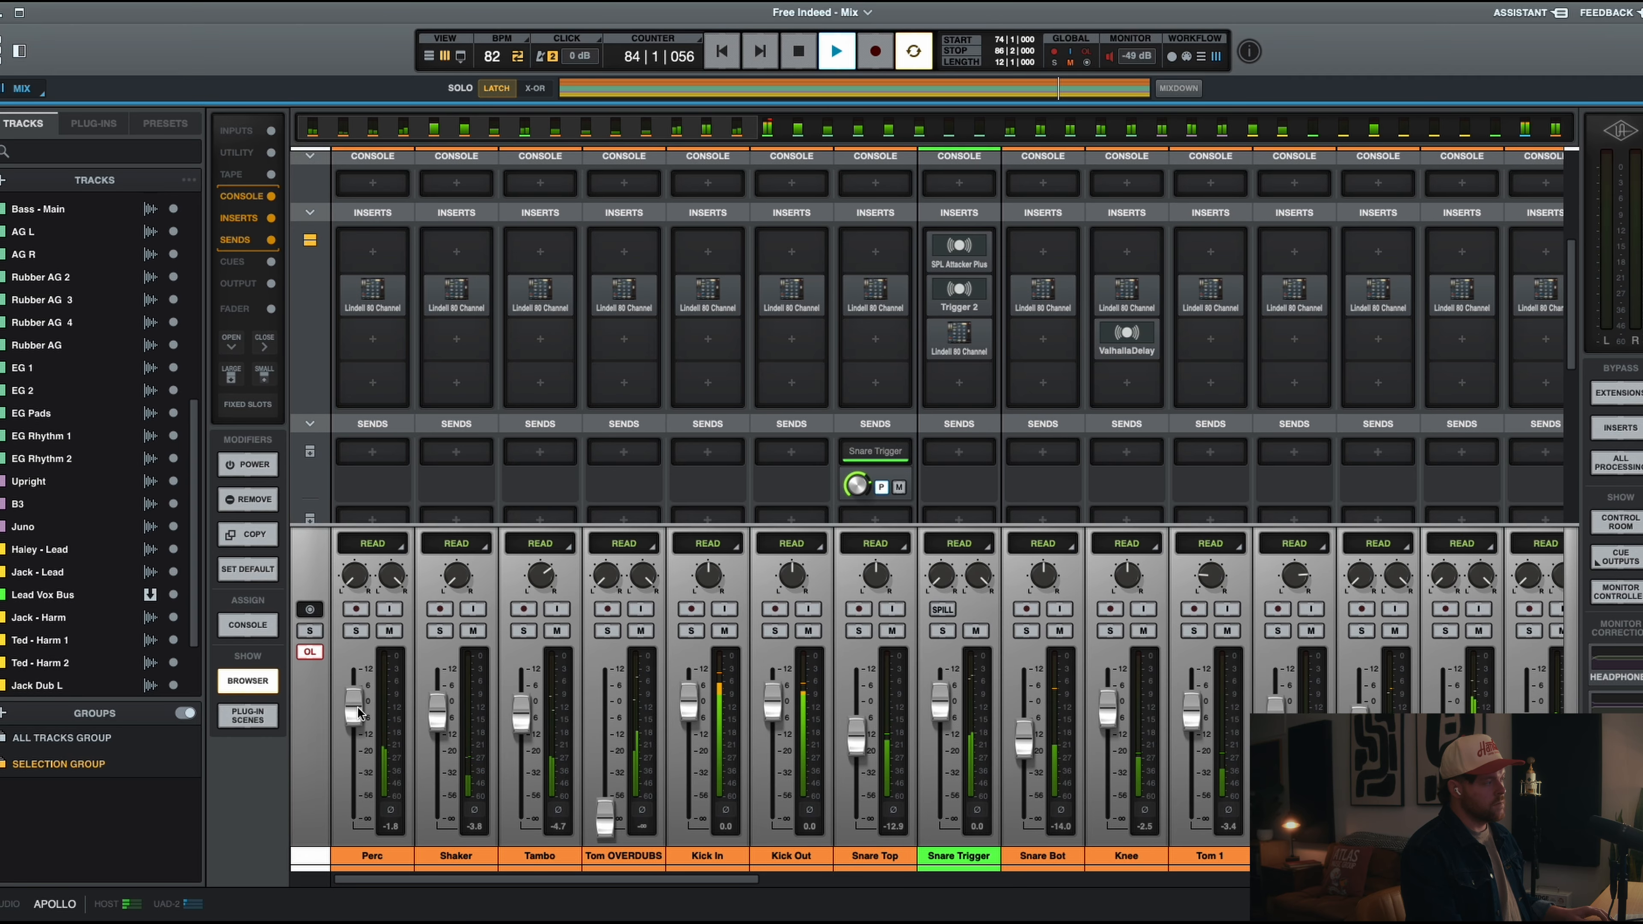
left_click(373, 298)
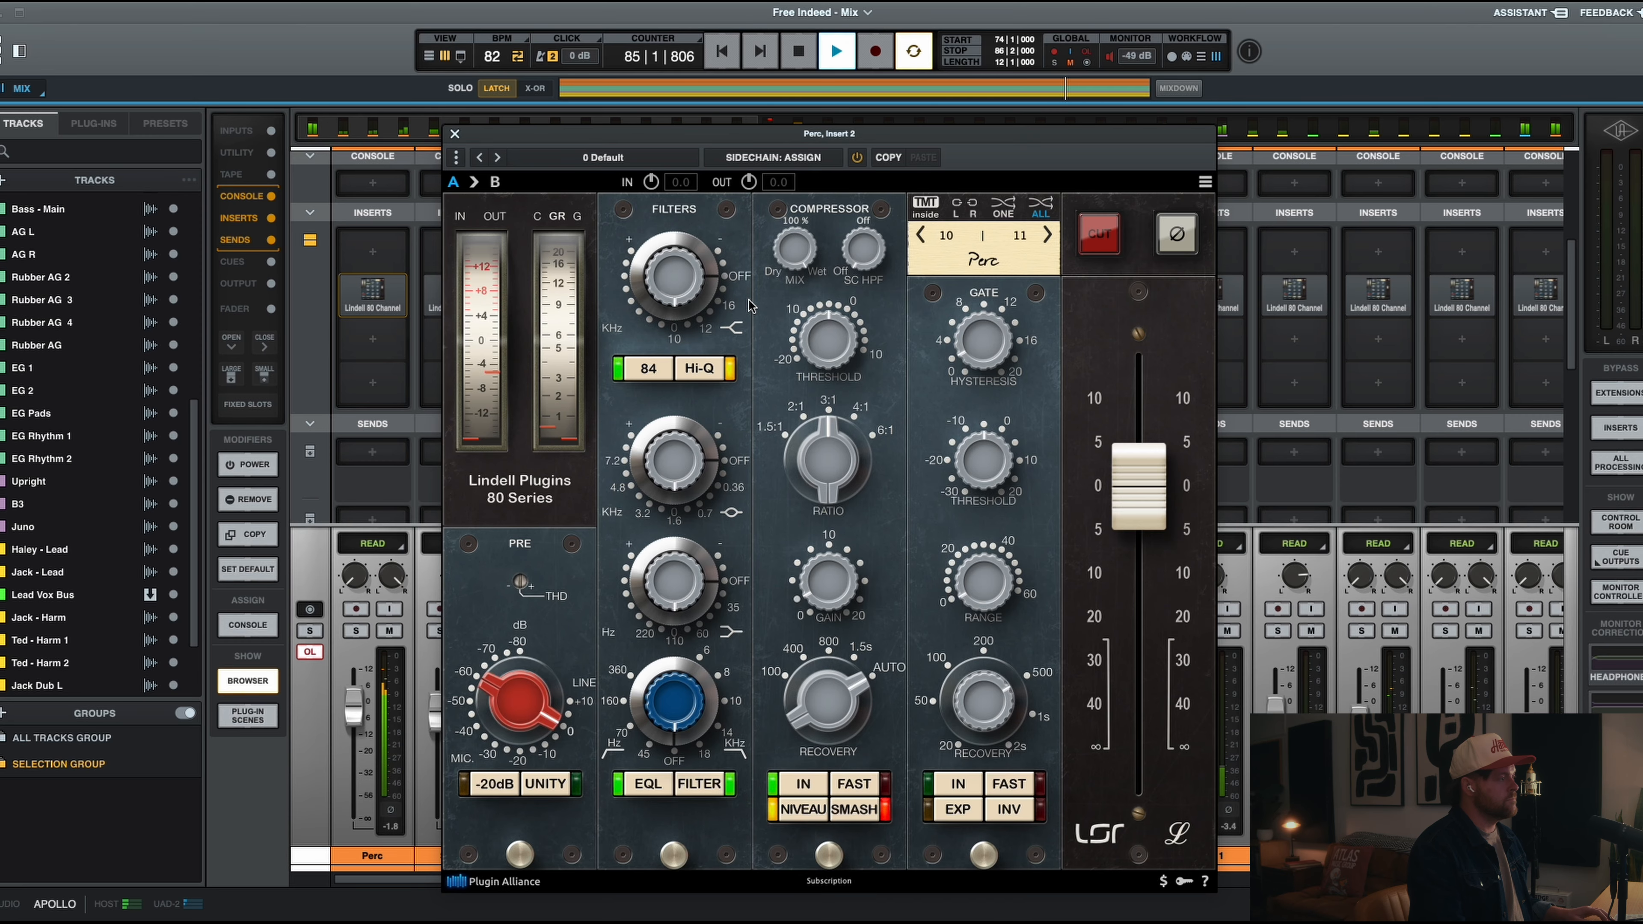
left_click_drag(807, 258, 785, 294)
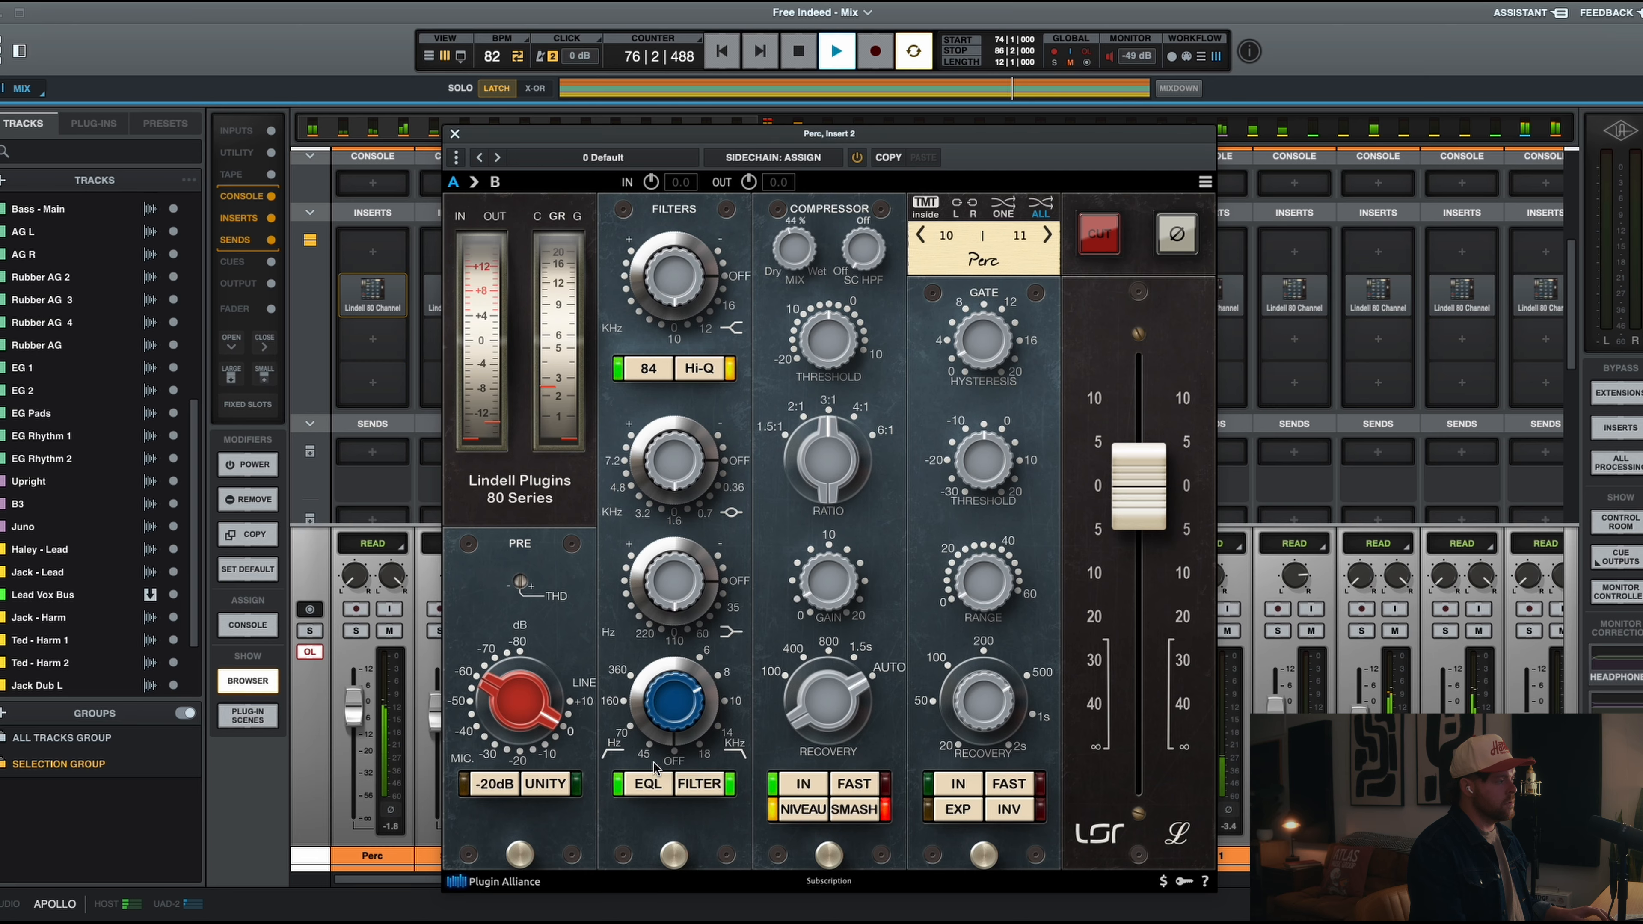
left_click(454, 135)
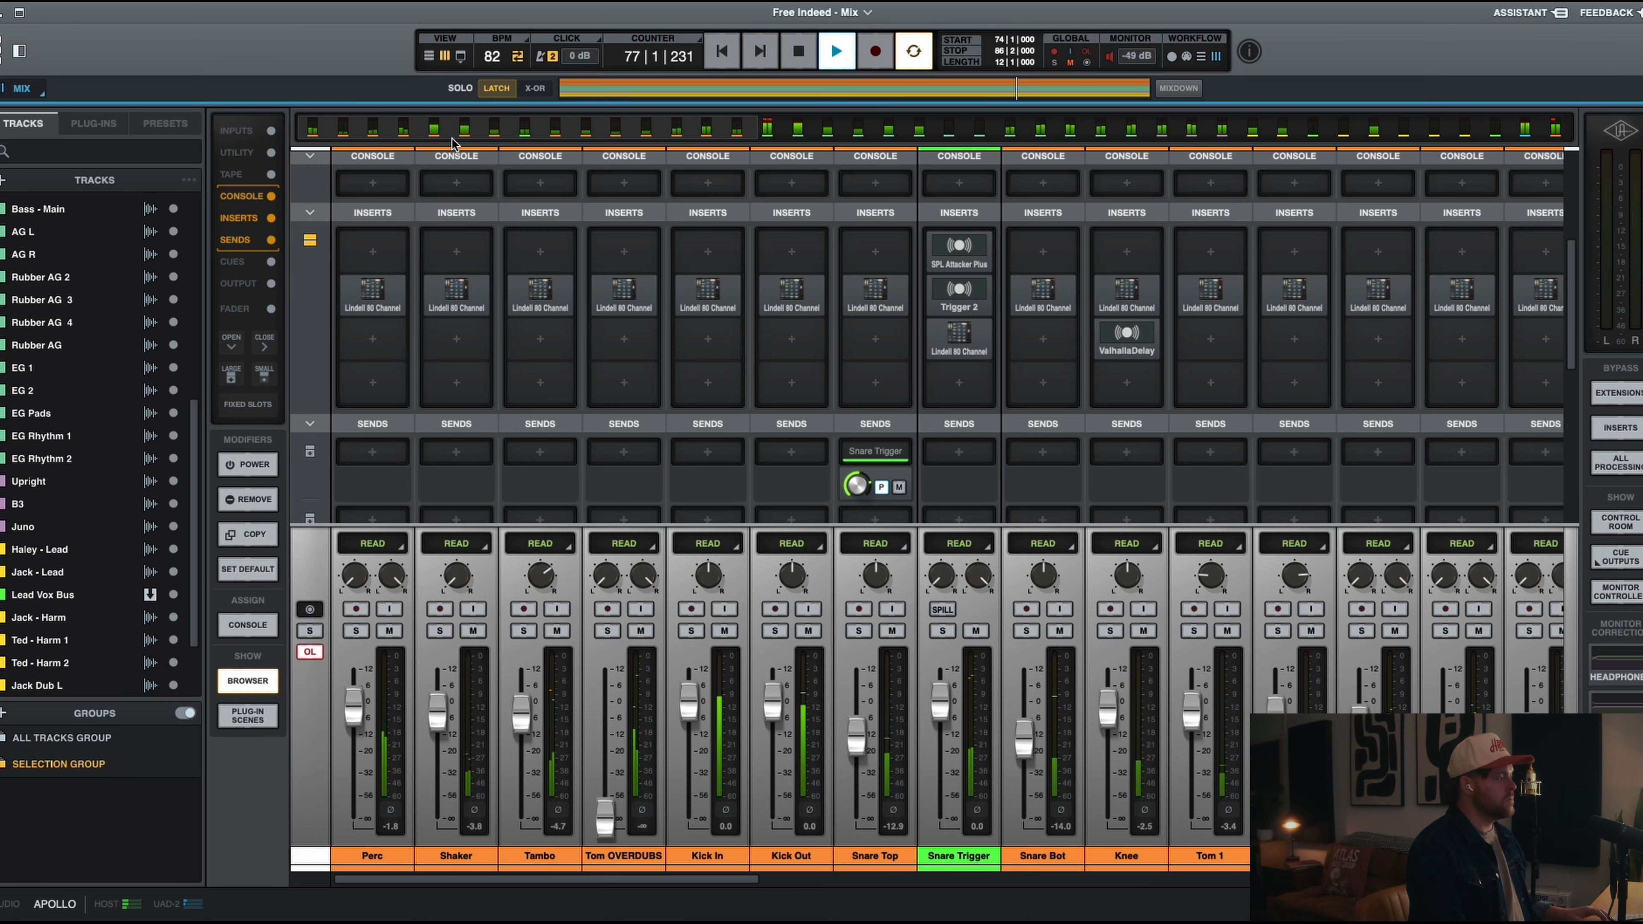
left_click_drag(353, 710, 355, 733)
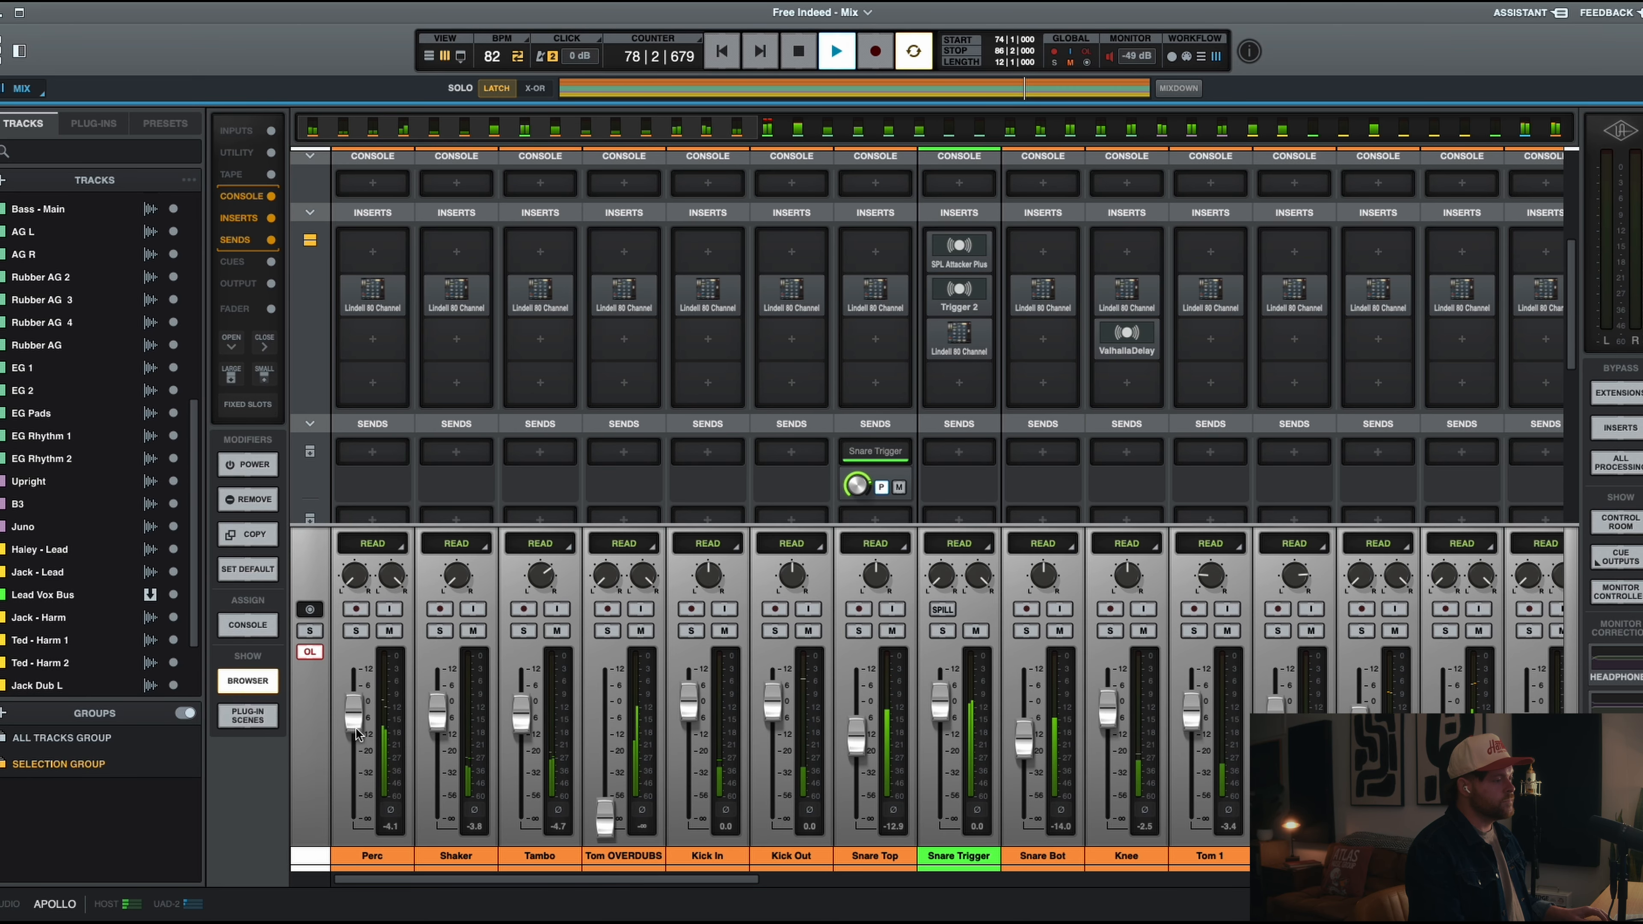
Step: Set the compressor mix on the OH track's Lindell 80 Channel to 29%
scroll(1010, 754, "right", 10)
scroll(1011, 753, "left", 2)
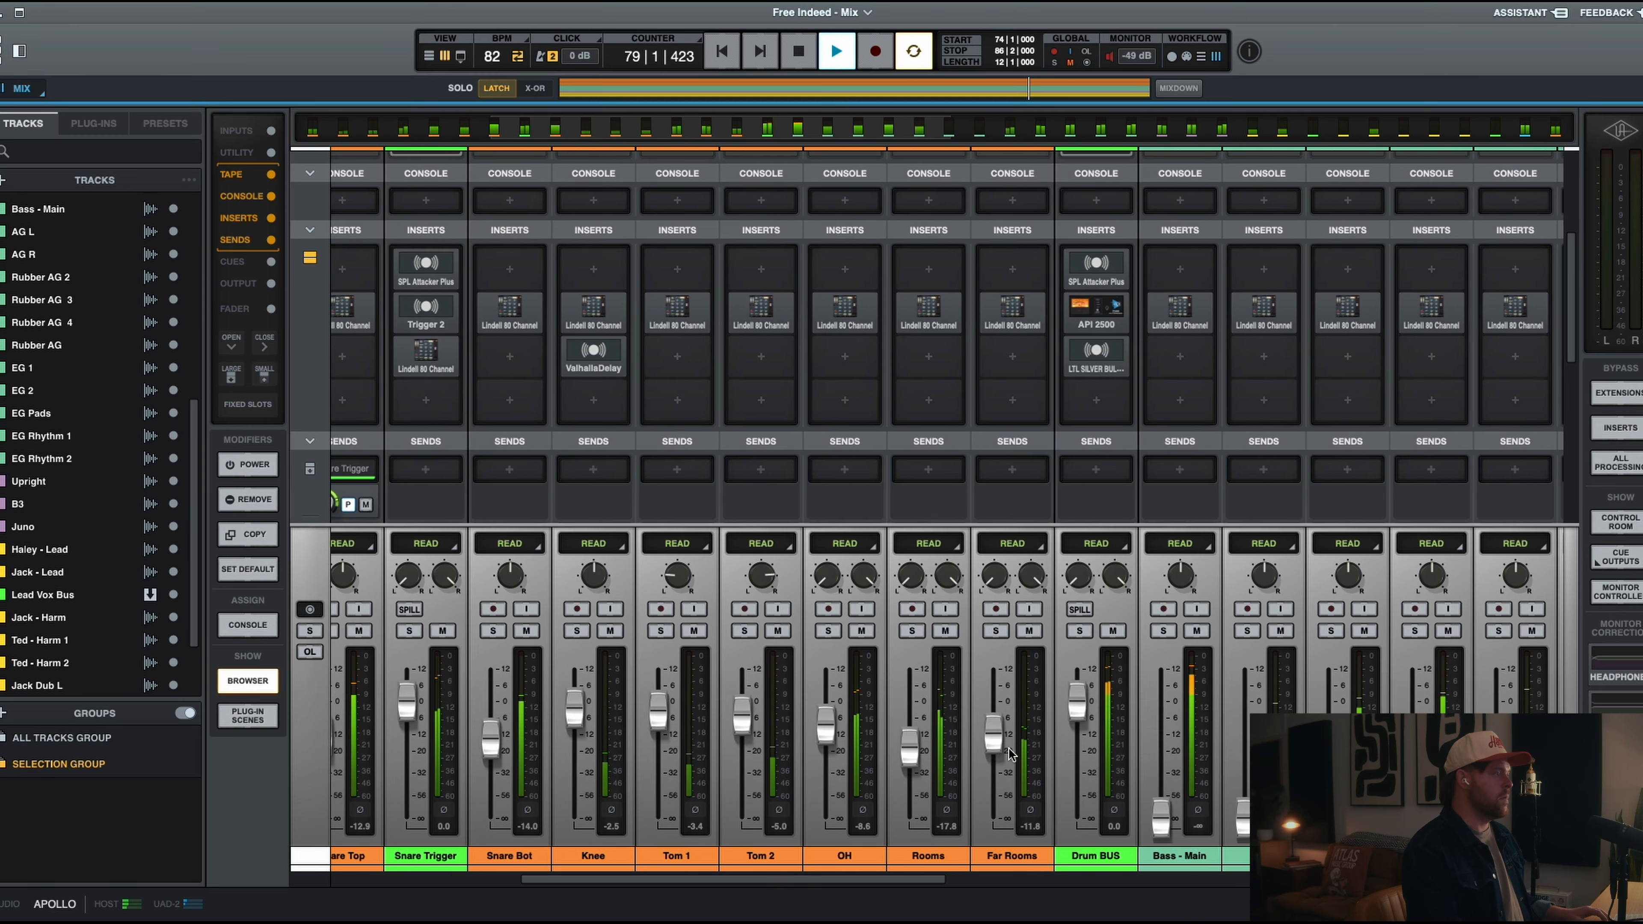
left_click(917, 317)
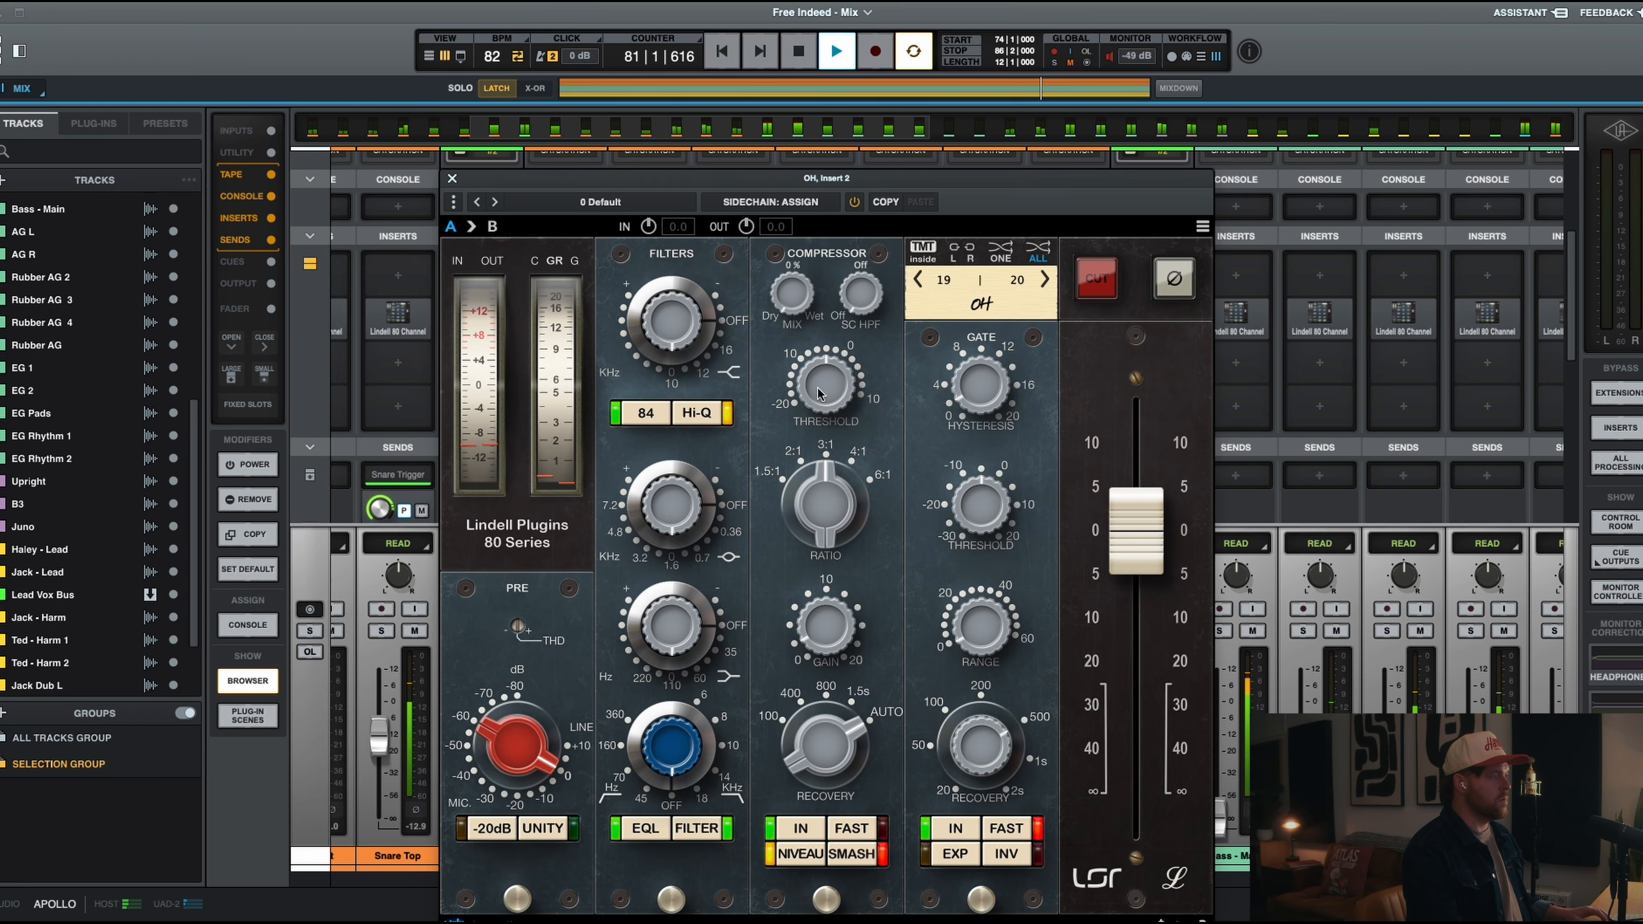
mouse_move(791, 297)
left_mouse_down()
mouse_move(800, 227)
mouse_move(791, 289)
left_mouse_up()
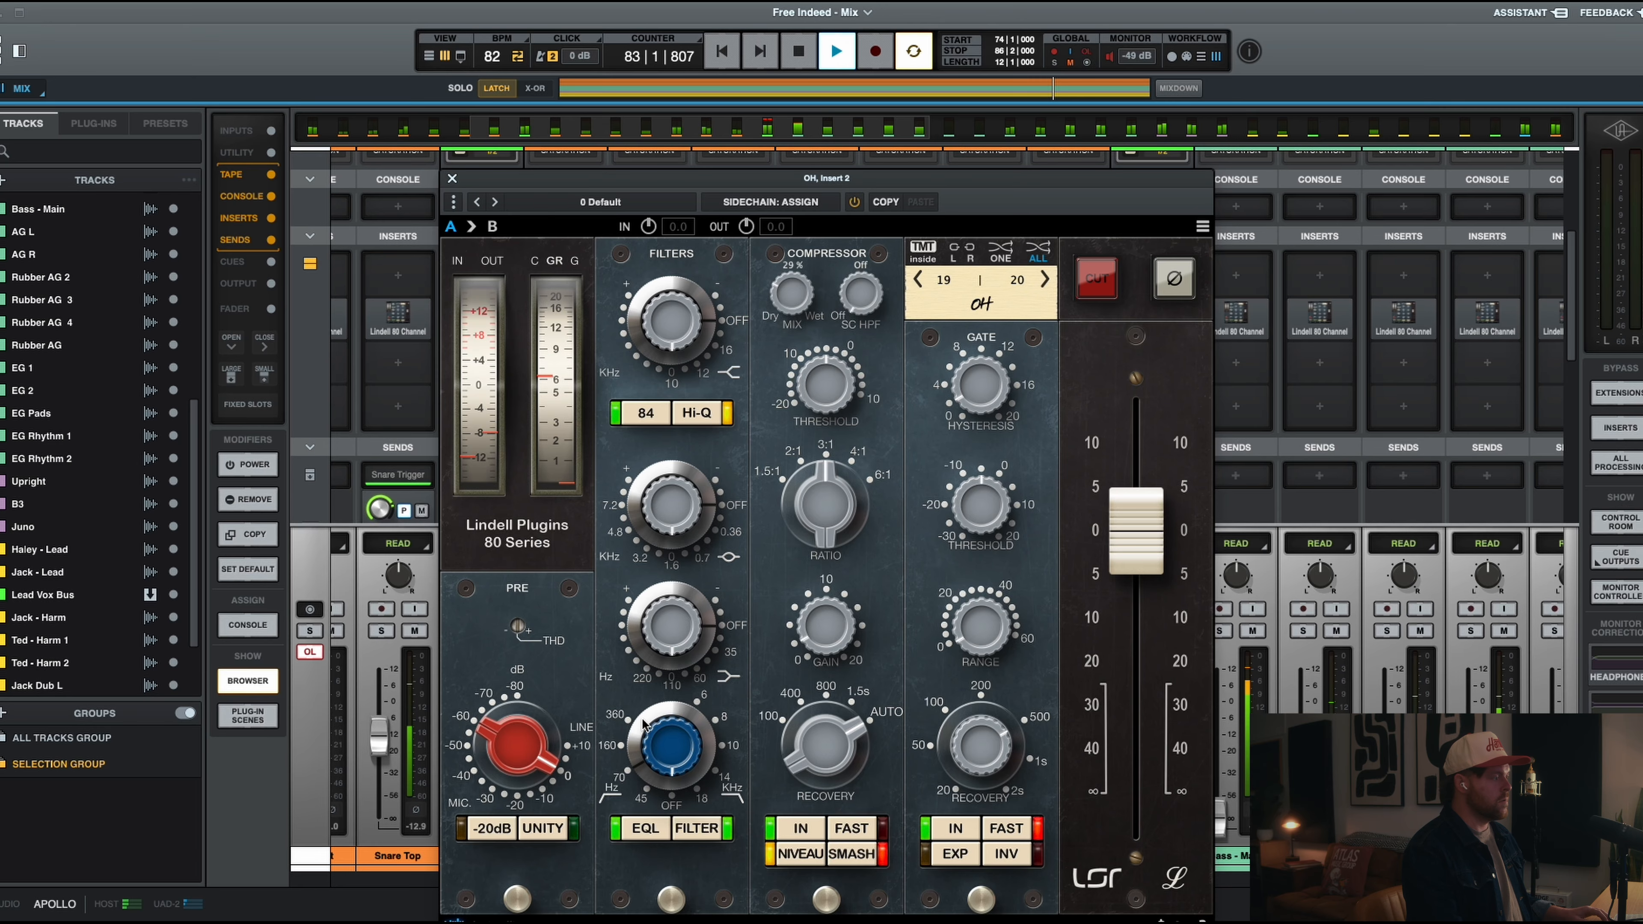
left_click(453, 178)
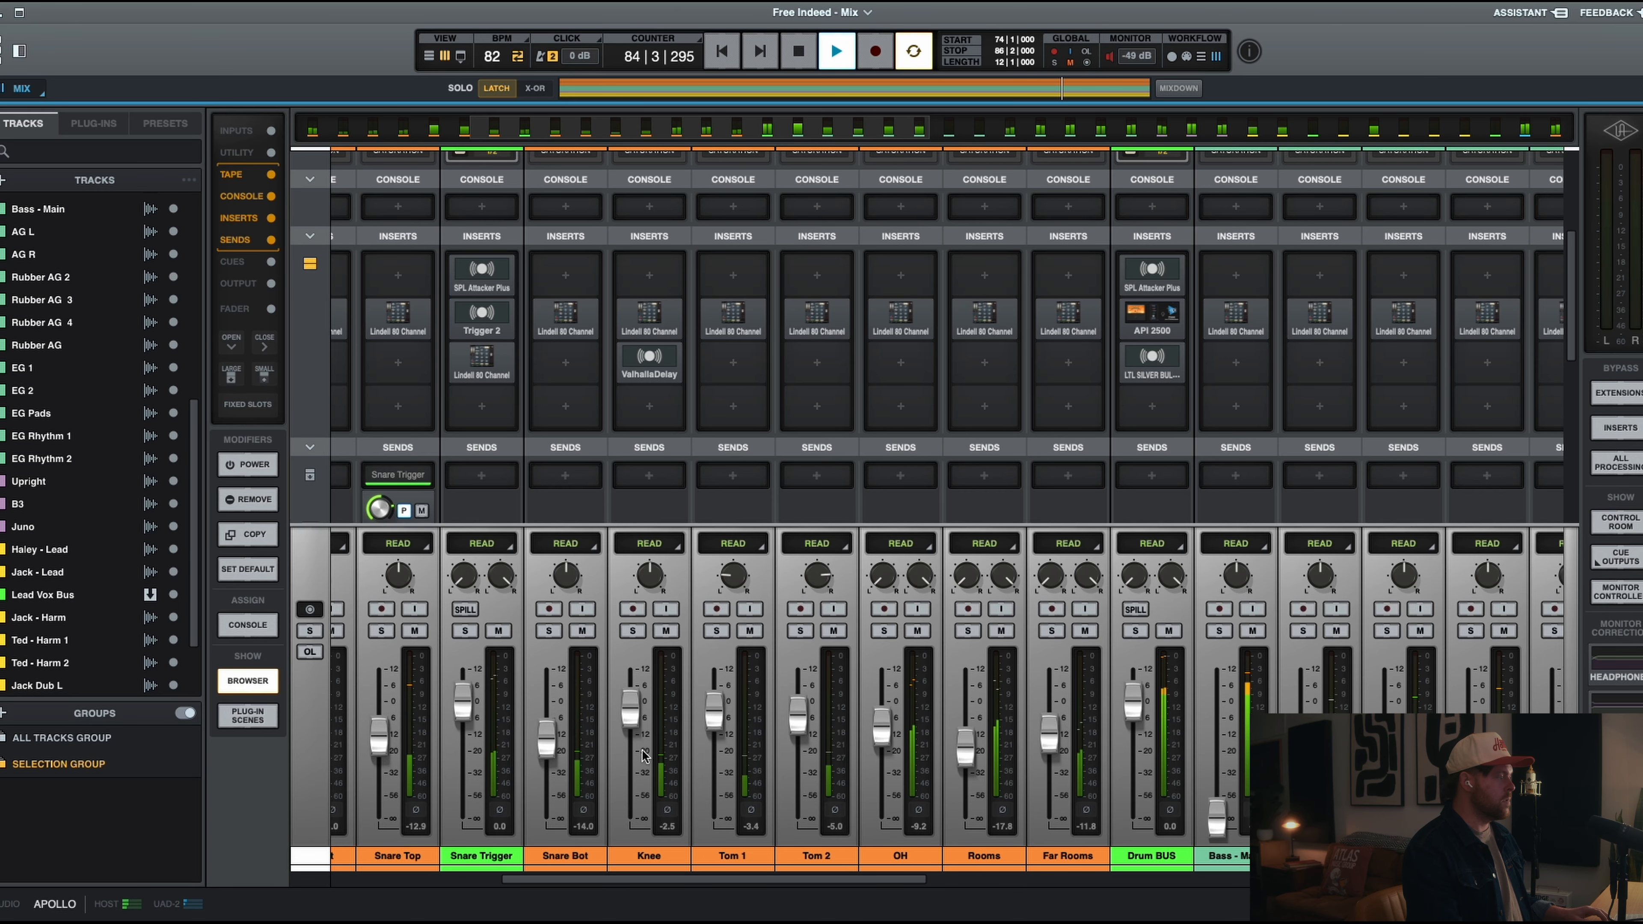
Step: Look over the drum tracks and the Drum BUS in the mixer during playback and stop the loop
scroll(625, 751, "left", 3)
scroll(624, 750, "left", 2)
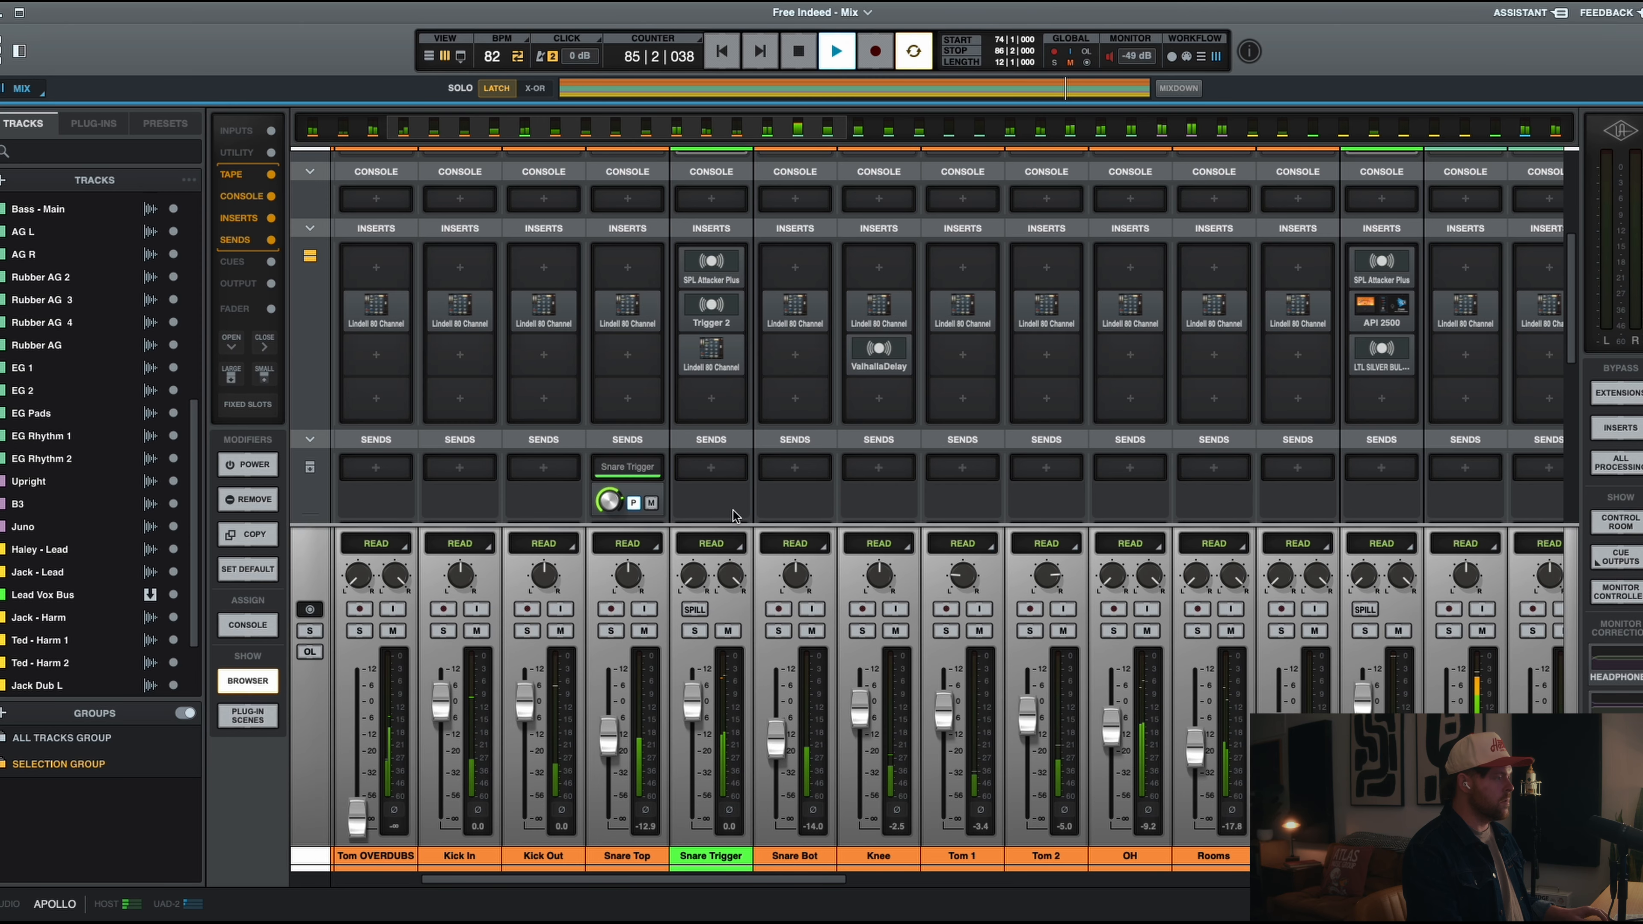
scroll(1112, 618, "right", 3)
scroll(1112, 618, "right", 8)
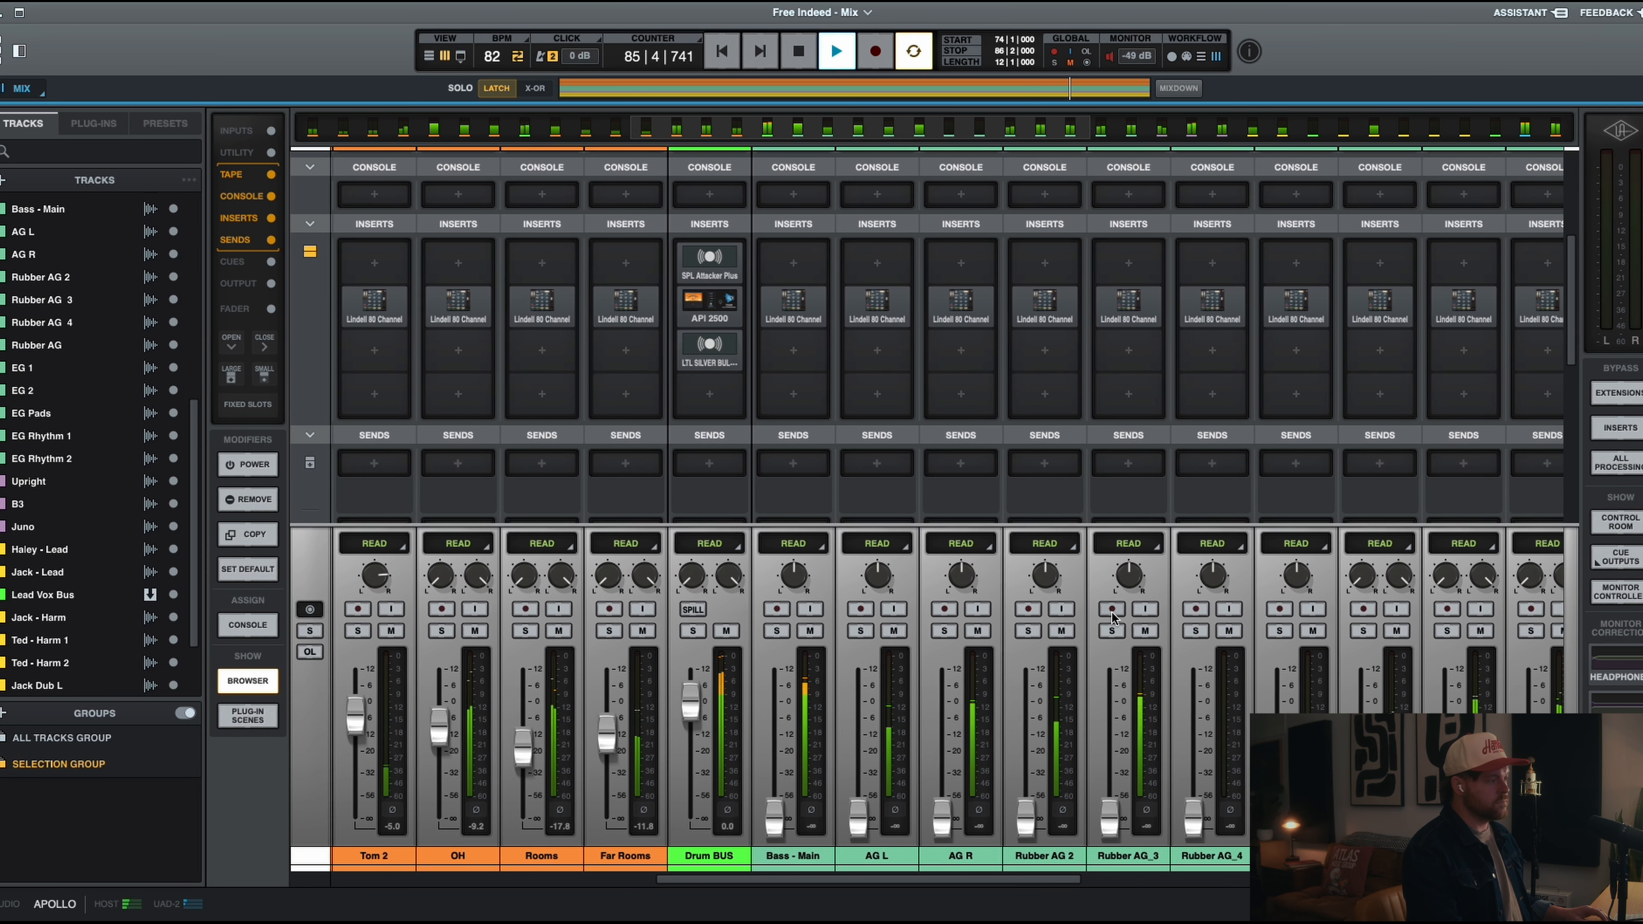
key("space")
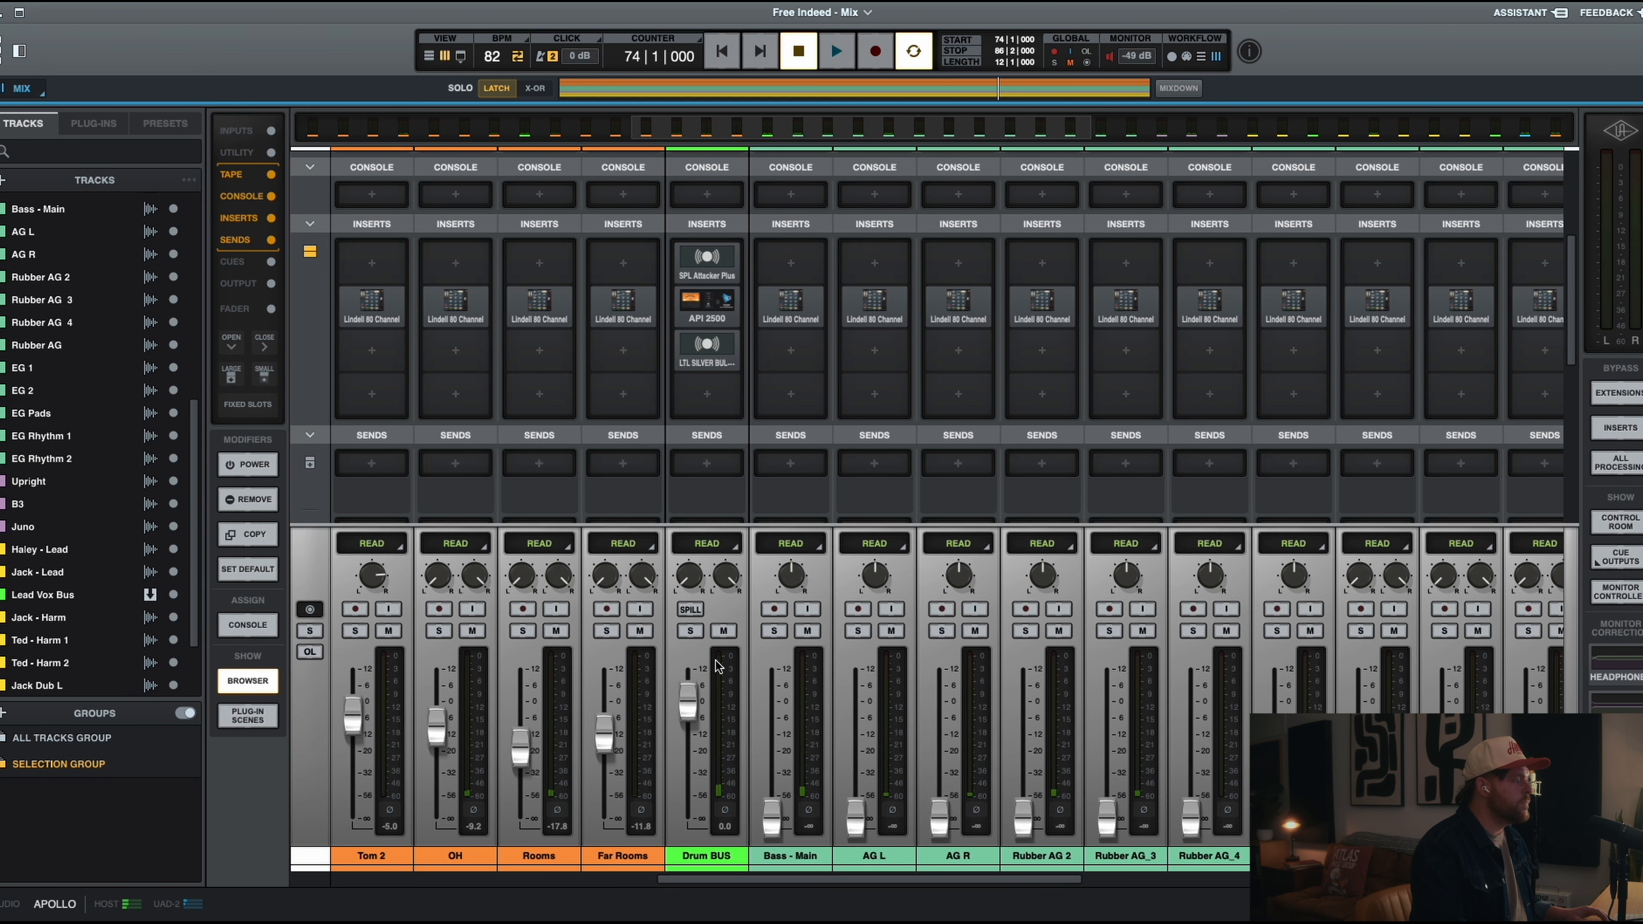